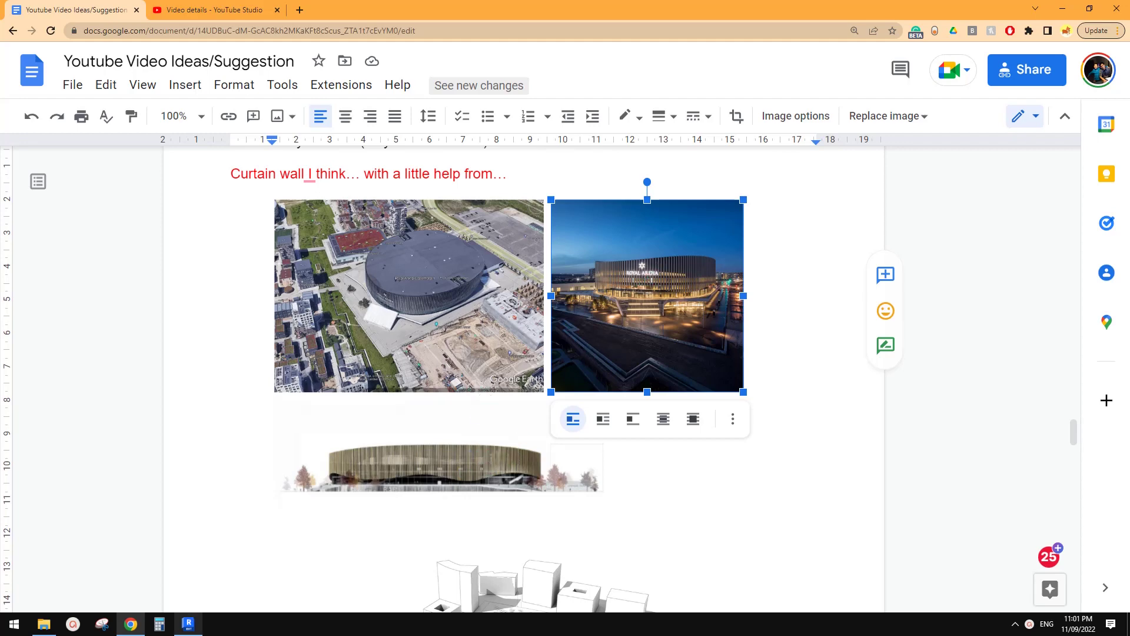
Switch to Revit and create a new project from the Architectural Template
click(190, 624)
click(88, 171)
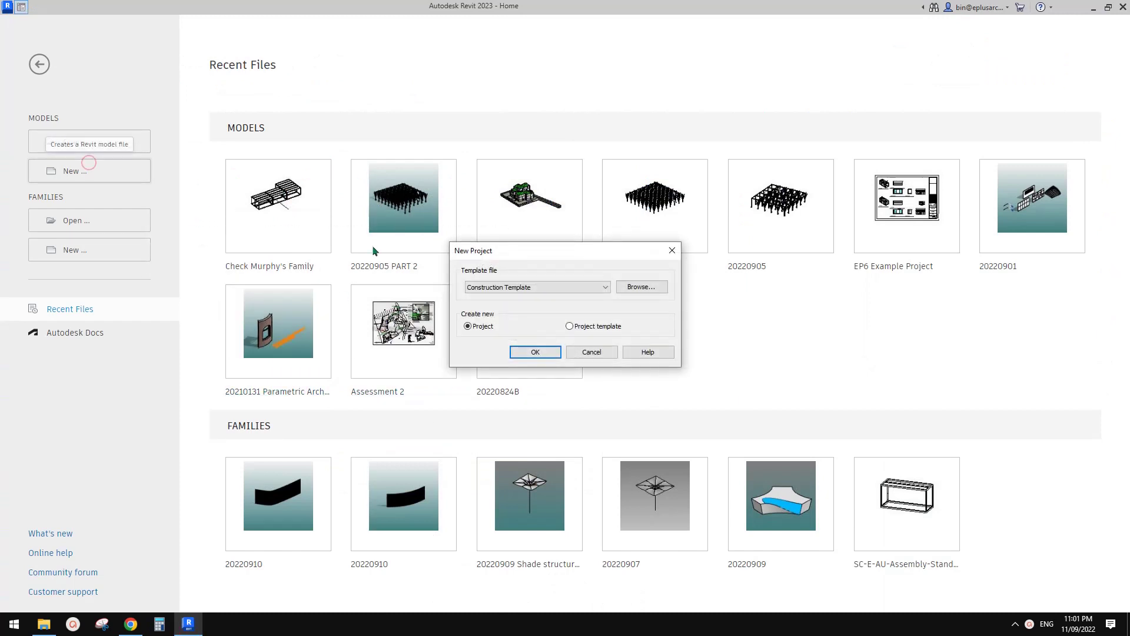
click(538, 286)
click(521, 308)
click(541, 292)
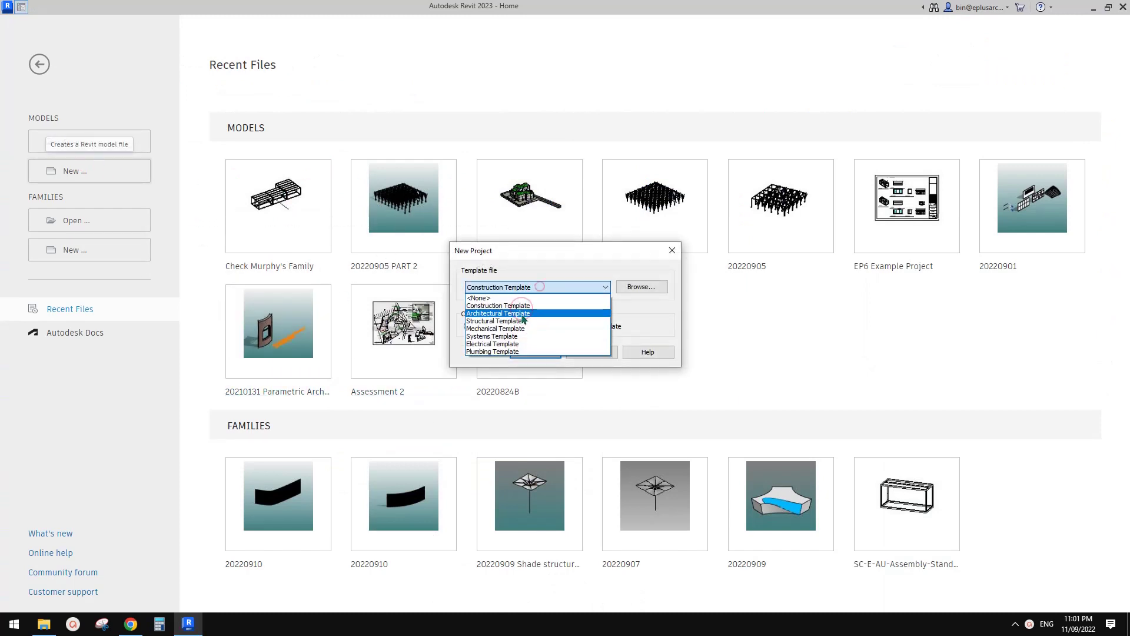
click(521, 312)
click(537, 351)
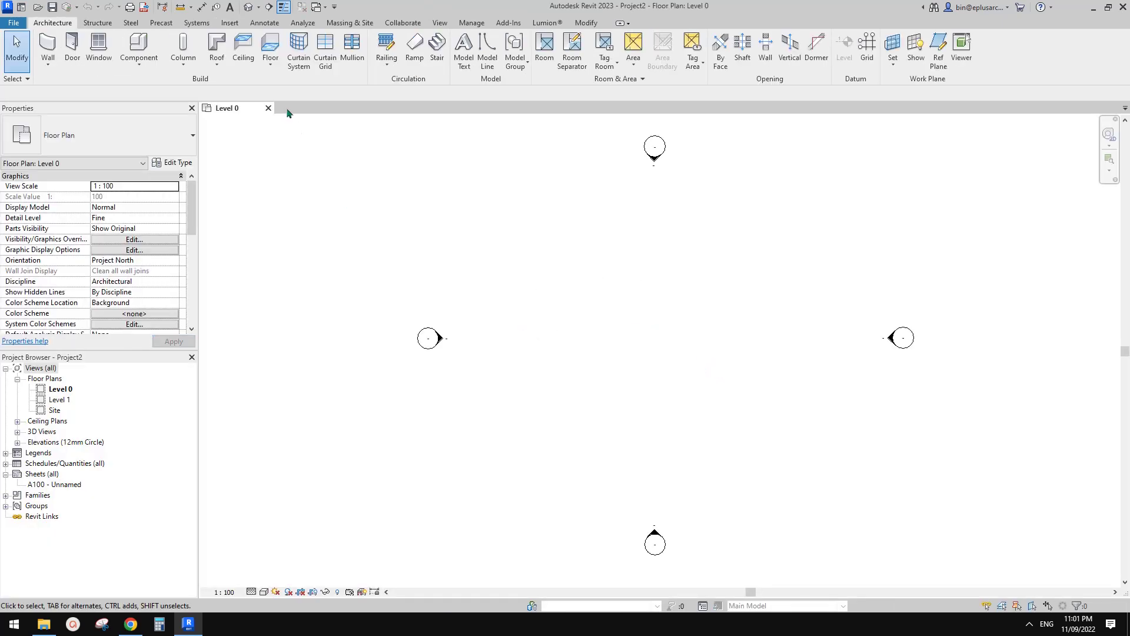
Draw a straight horizontal Curtain_Wall-Exterior_Glazing wall about 9000 mm long between the elevation markers on Level 0
key(w)
key(a)
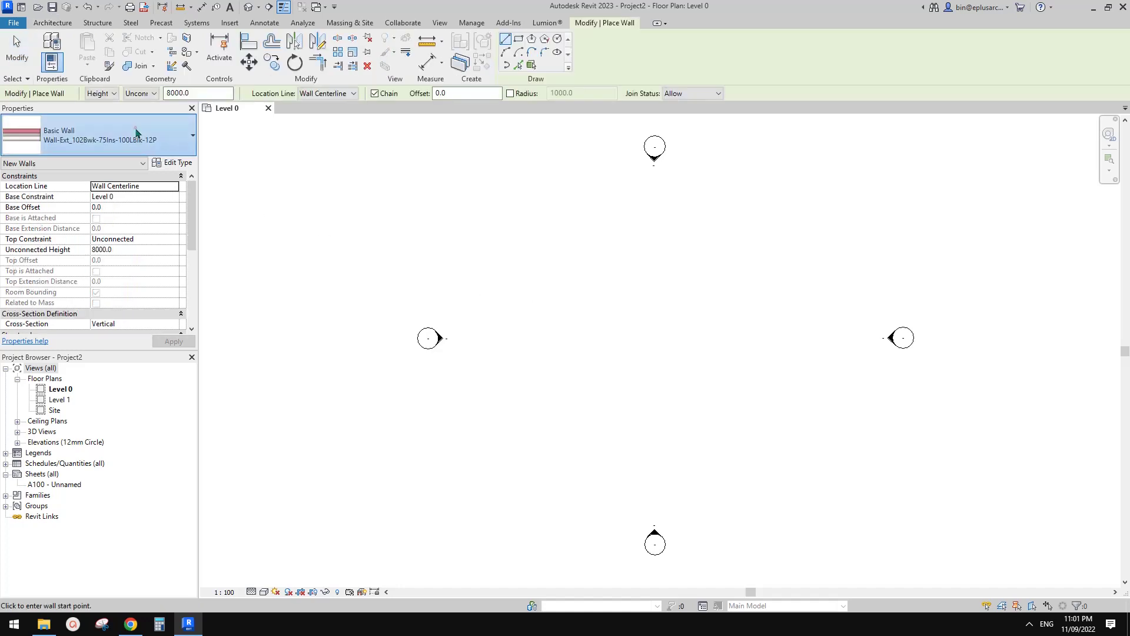
click(135, 127)
scroll(123, 341, down, 3)
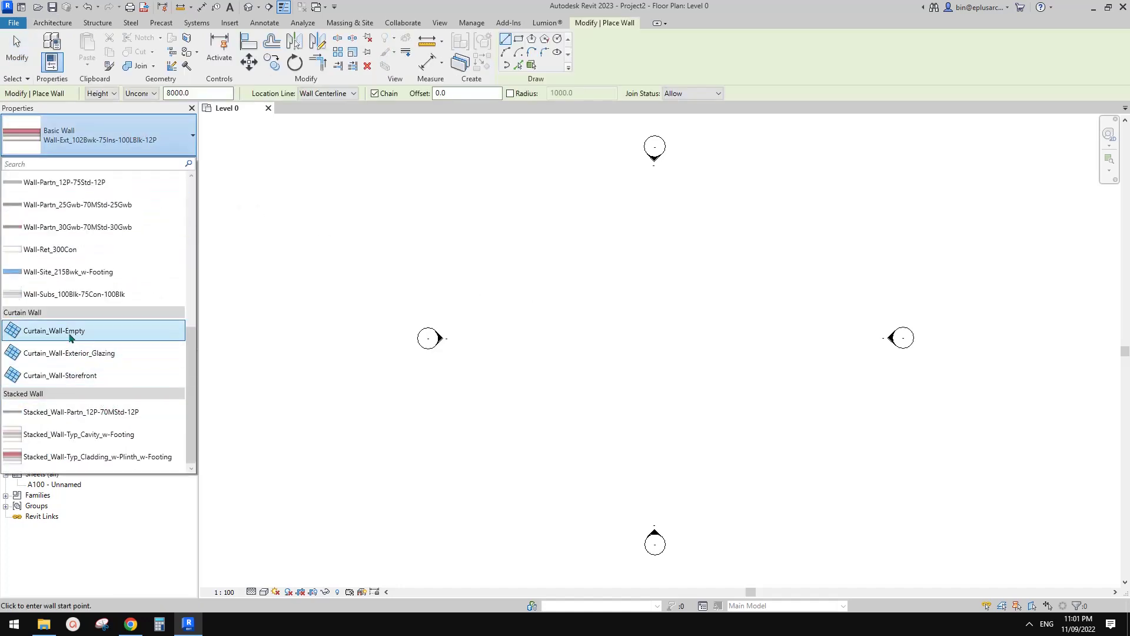
click(68, 353)
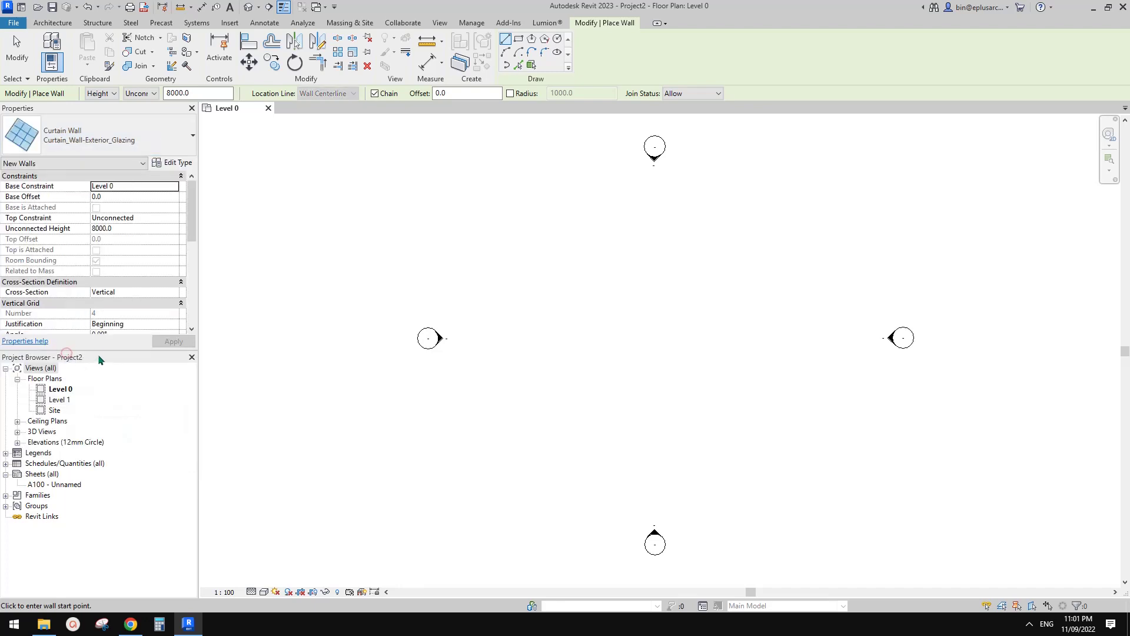
click(593, 354)
click(751, 355)
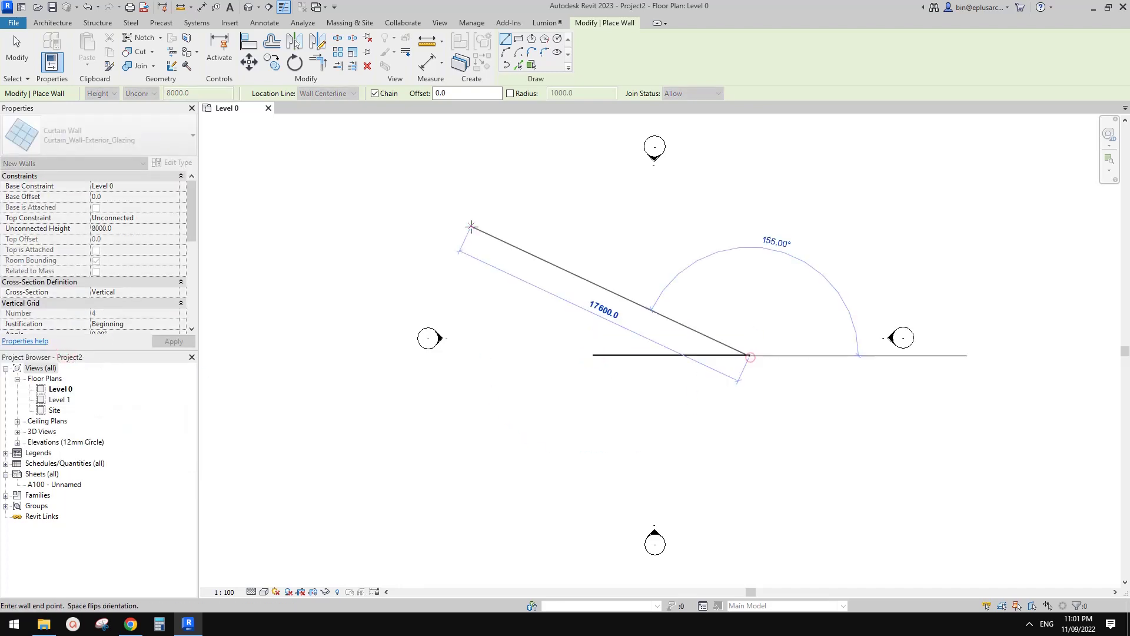
key(Escape)
key(Escape)
In the default 3D view, duplicate the curtain wall's type as NEW
click(248, 8)
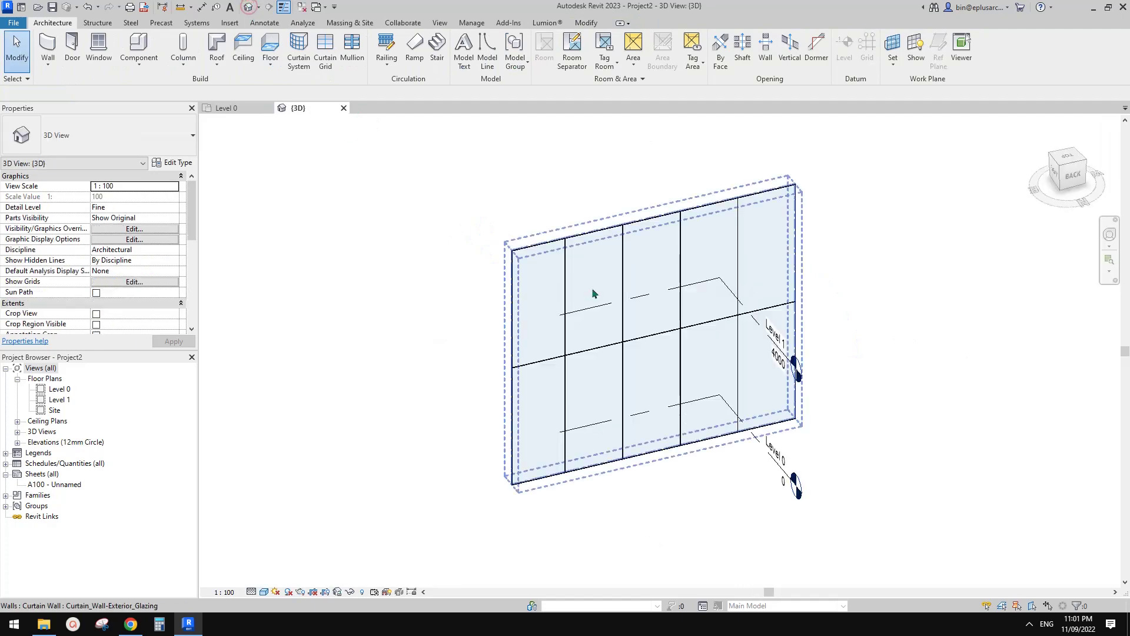
scroll(646, 353, up, 1)
mouse_move(697, 382)
shift+middle_down()
mouse_move(754, 391)
mouse_move(695, 401)
shift+middle_up()
click(644, 380)
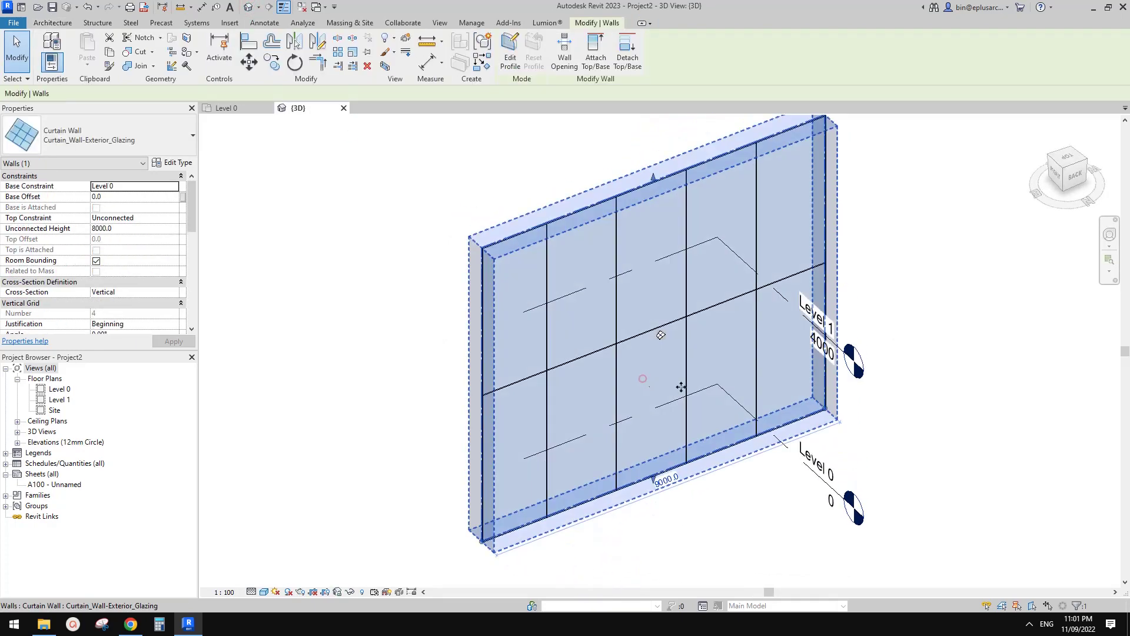
click(172, 163)
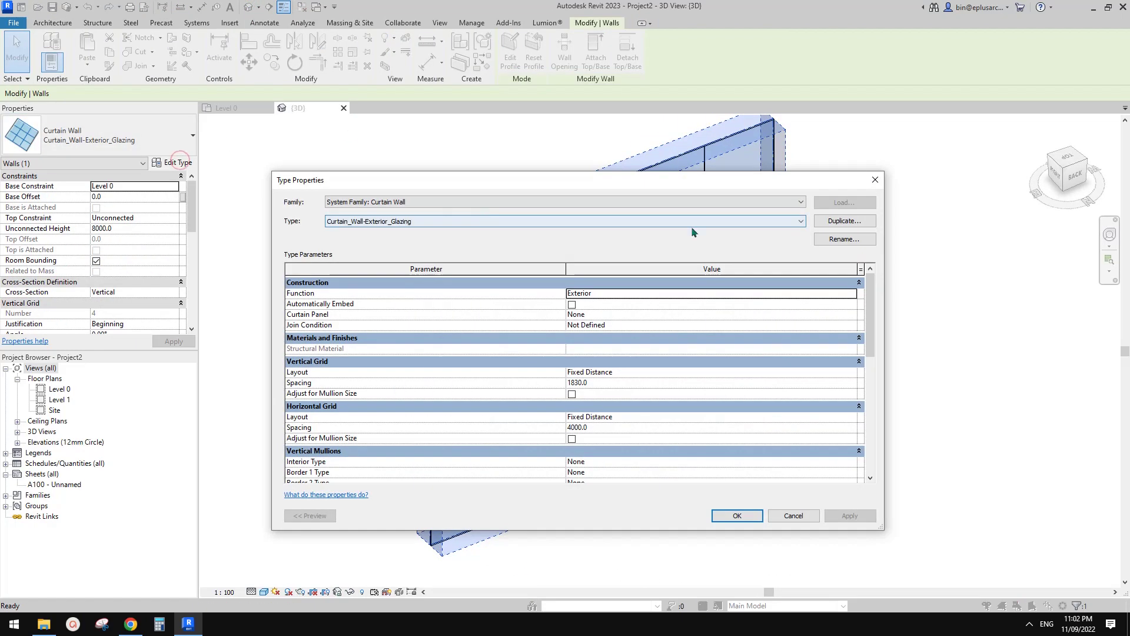
click(858, 226)
text(NEW)
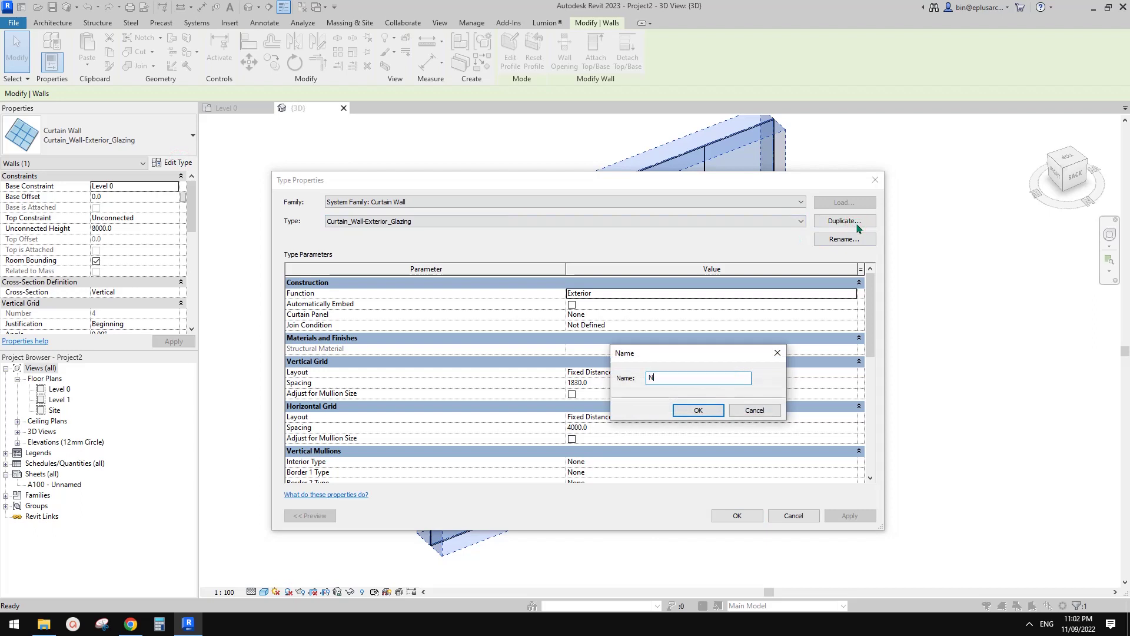
key(Return)
Set the interior, border 1 and border 2 vertical mullions of the NEW type to Rectangular Mullion : 50x150mm
scroll(757, 345, down, 3)
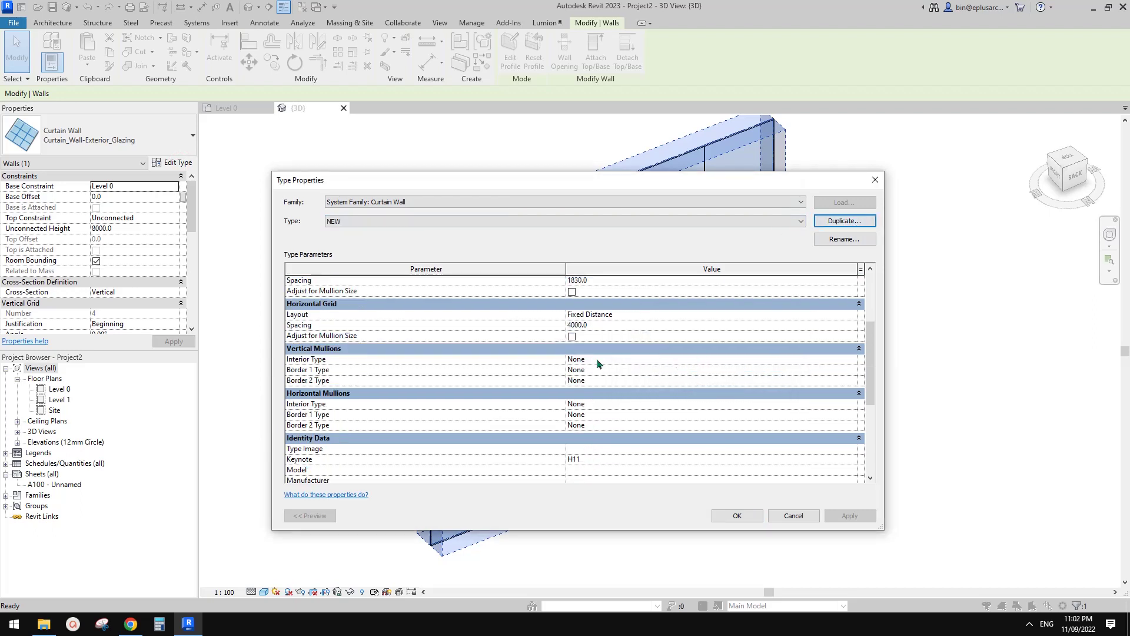
click(668, 360)
click(851, 359)
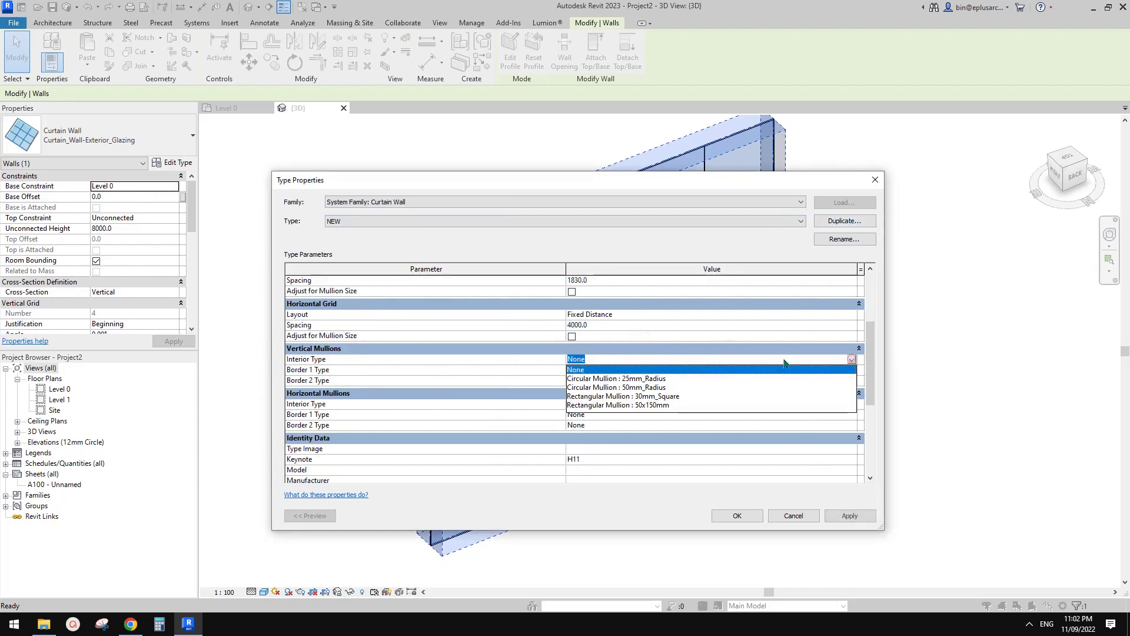
click(661, 405)
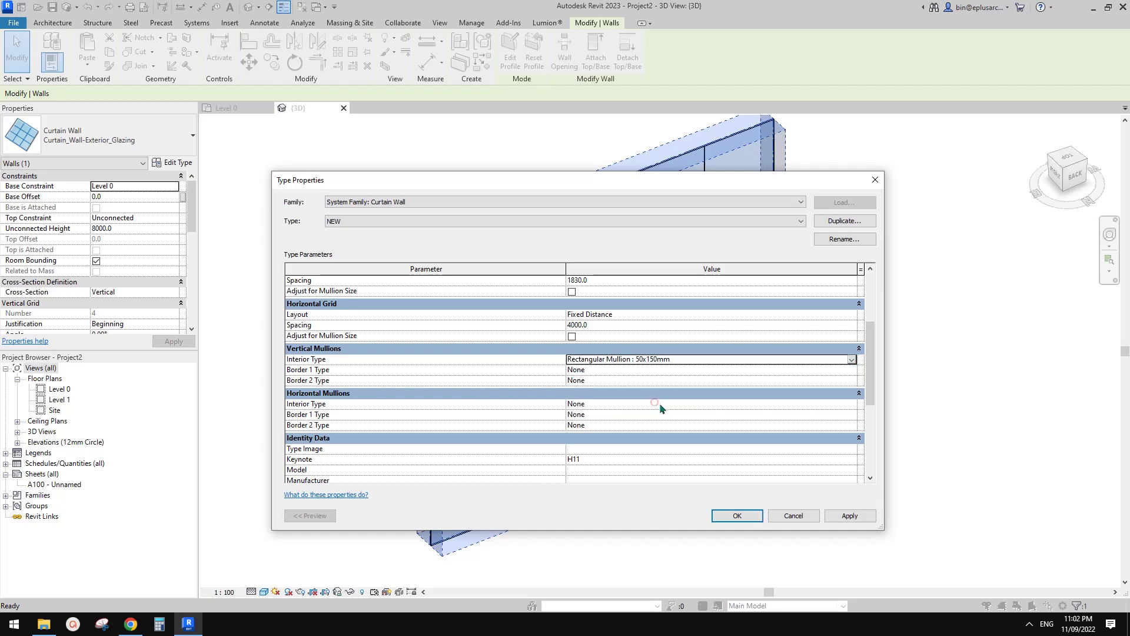
click(680, 370)
text(Rectangular Mullion : 50x150mm)
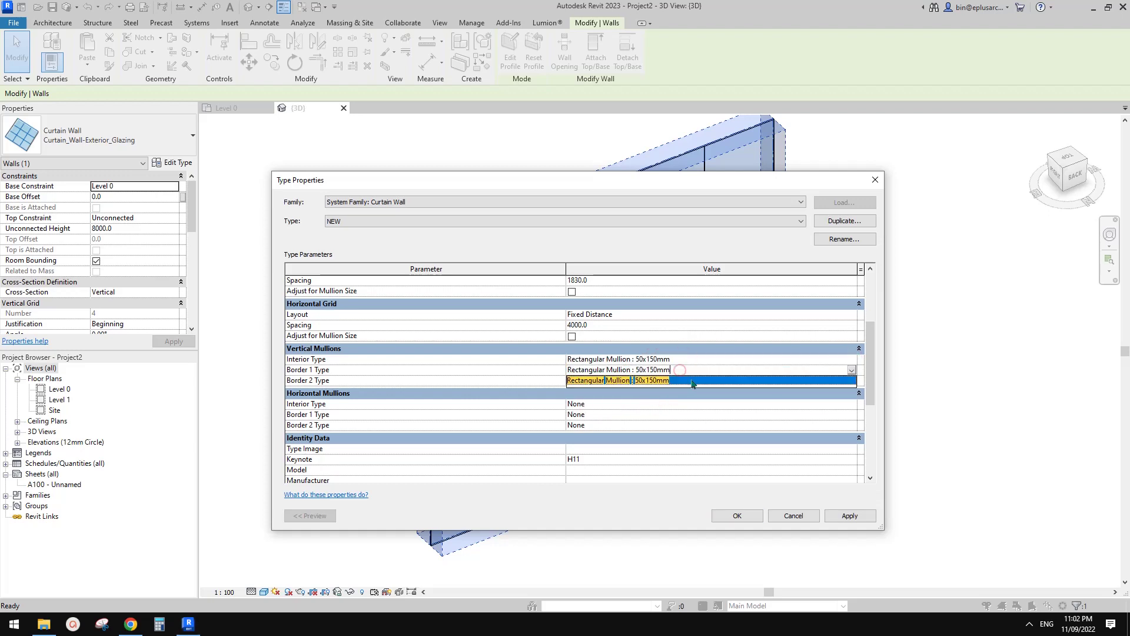
click(695, 382)
click(695, 380)
text(Rectangular Mullion : 50x150mm)
click(702, 388)
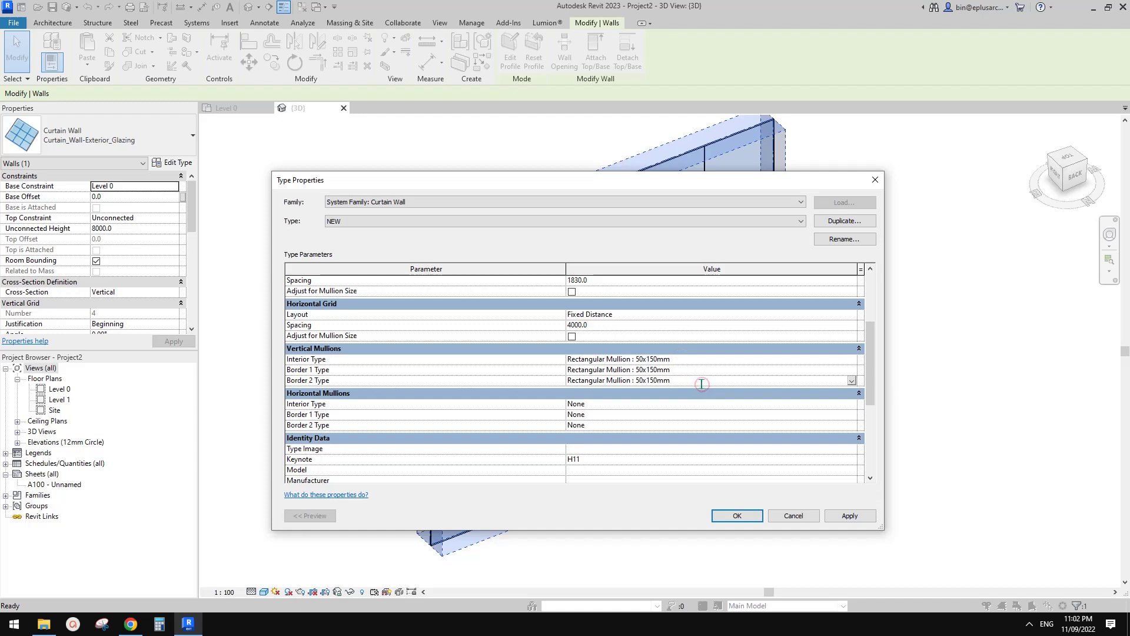
scroll(670, 368, up, 2)
scroll(671, 371, up, 1)
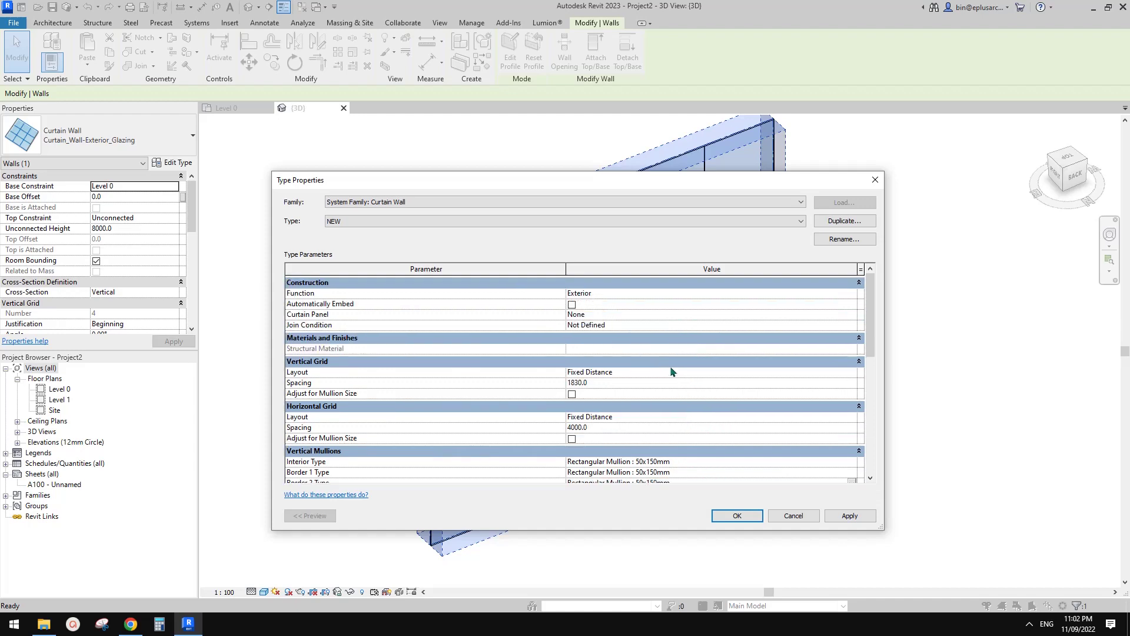
click(738, 516)
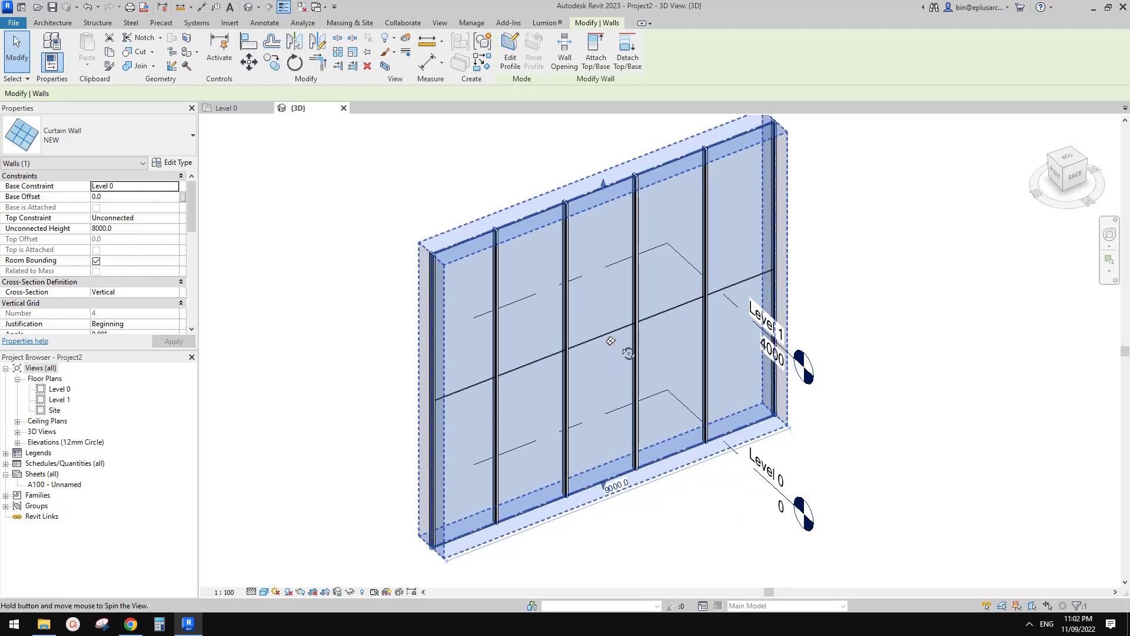
Set the horizontal grid layout of the NEW curtain wall type to None and delete the leftover gridlines
shift+middle_drag(635, 321, 623, 303)
click(174, 164)
click(176, 167)
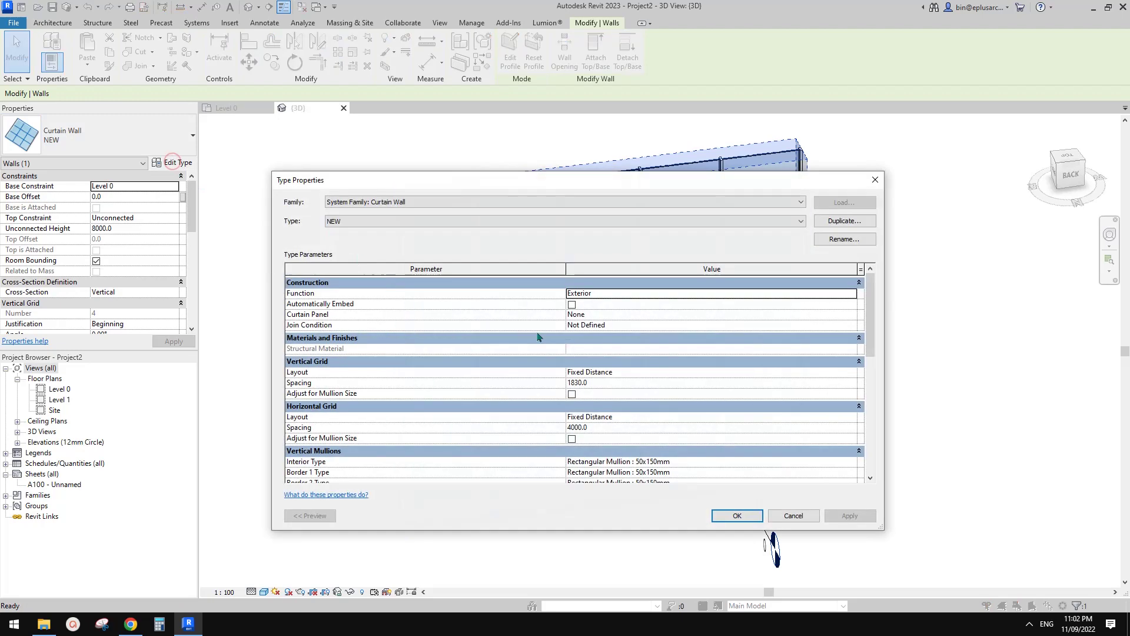
drag(870, 339, 873, 370)
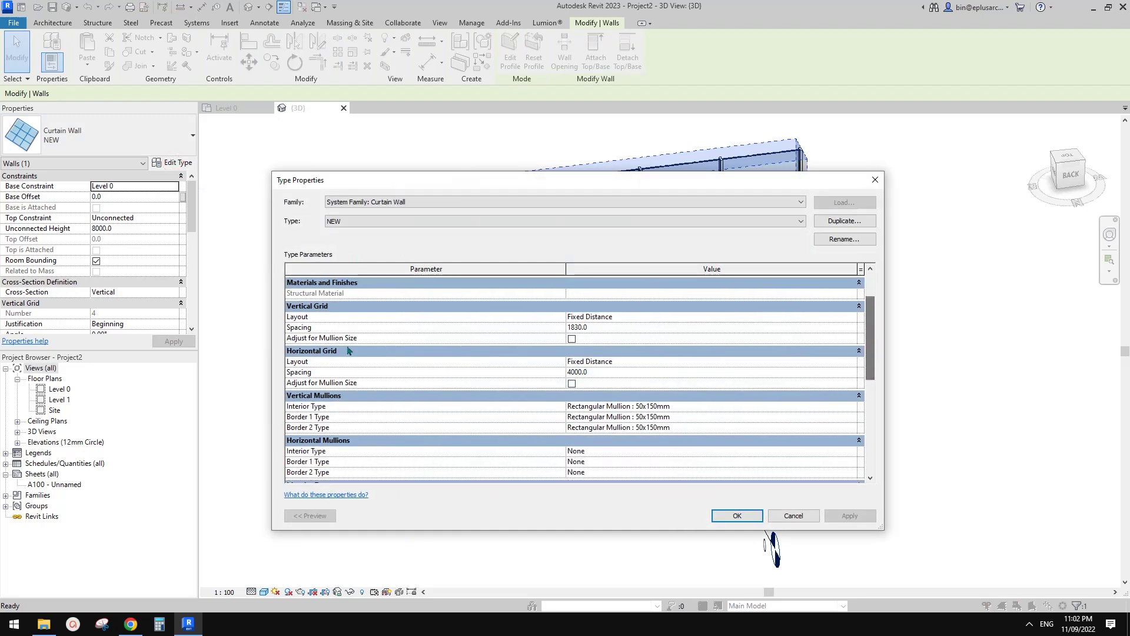
click(681, 351)
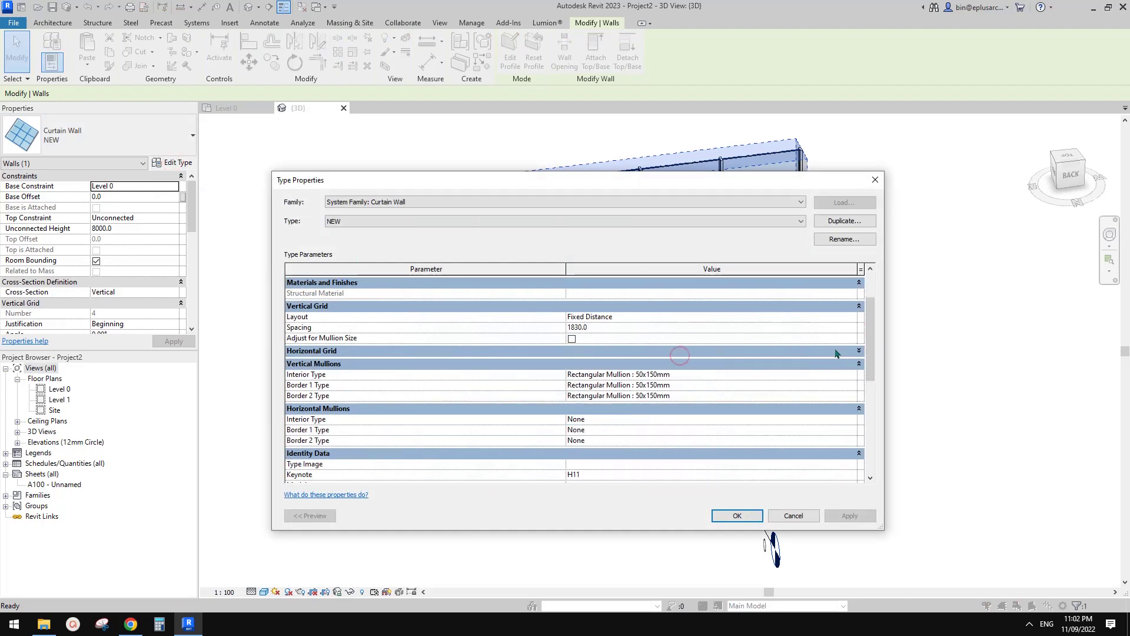
click(678, 351)
click(854, 365)
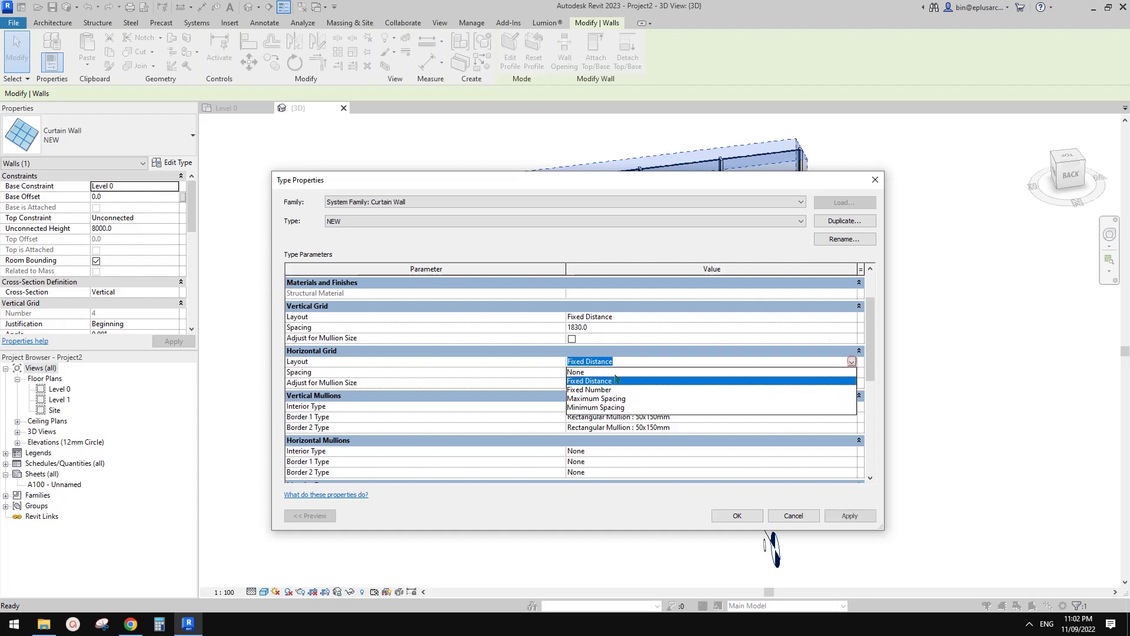
click(848, 371)
click(833, 514)
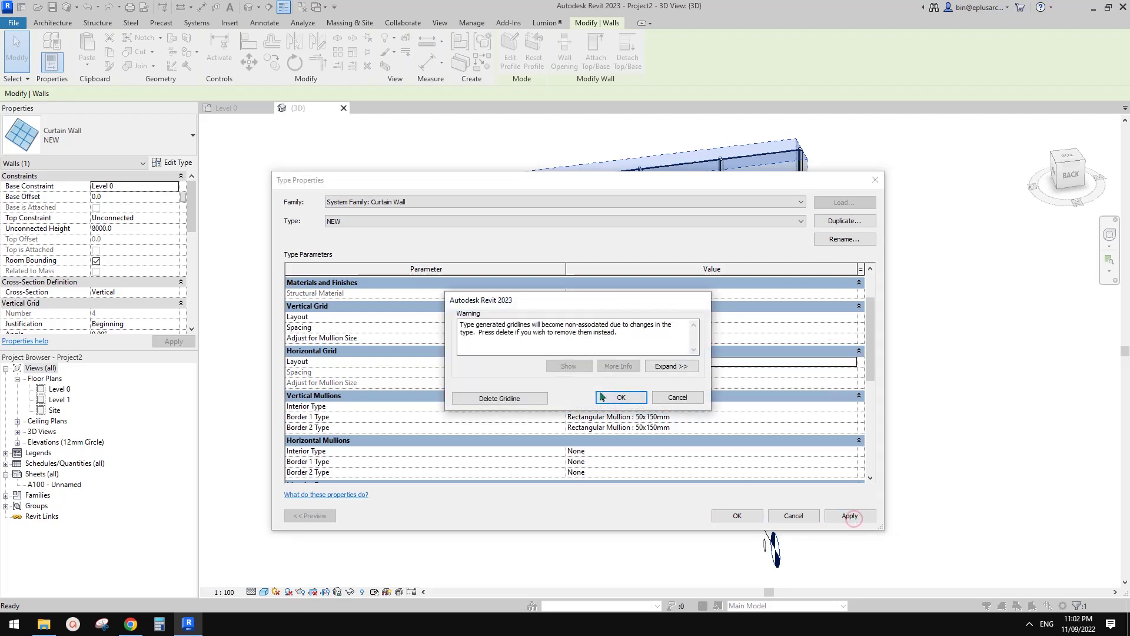
click(519, 396)
click(747, 519)
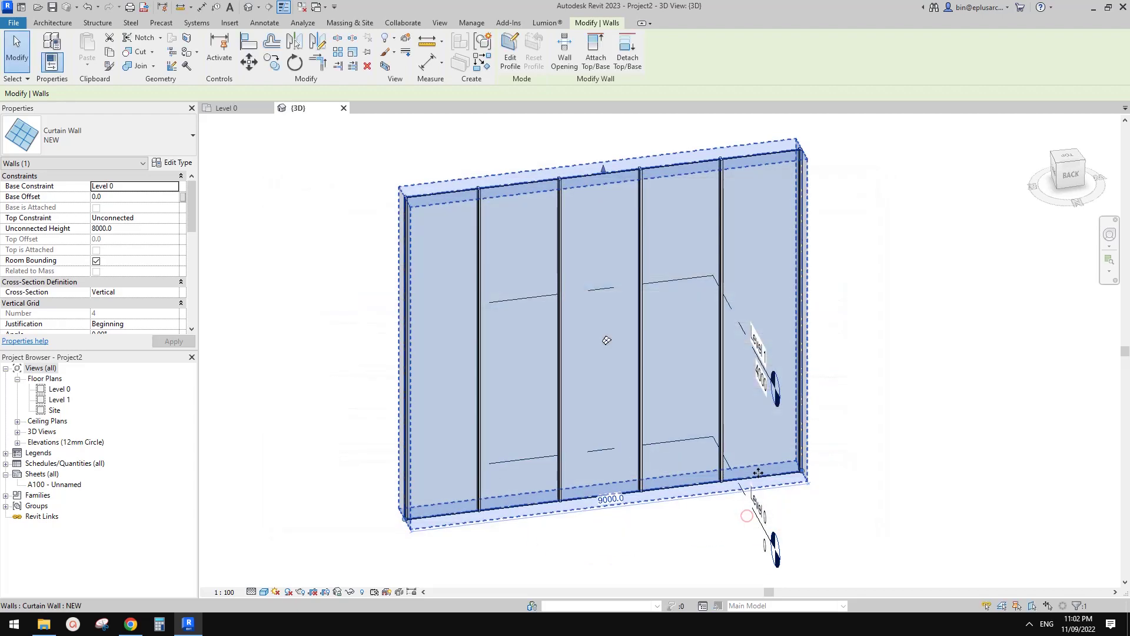
Examine the curtain wall in 3D, including its type properties and the second glazed panel
scroll(746, 459, down, 2)
shift+middle_drag(727, 454, 682, 487)
shift+middle_drag(652, 387, 668, 351)
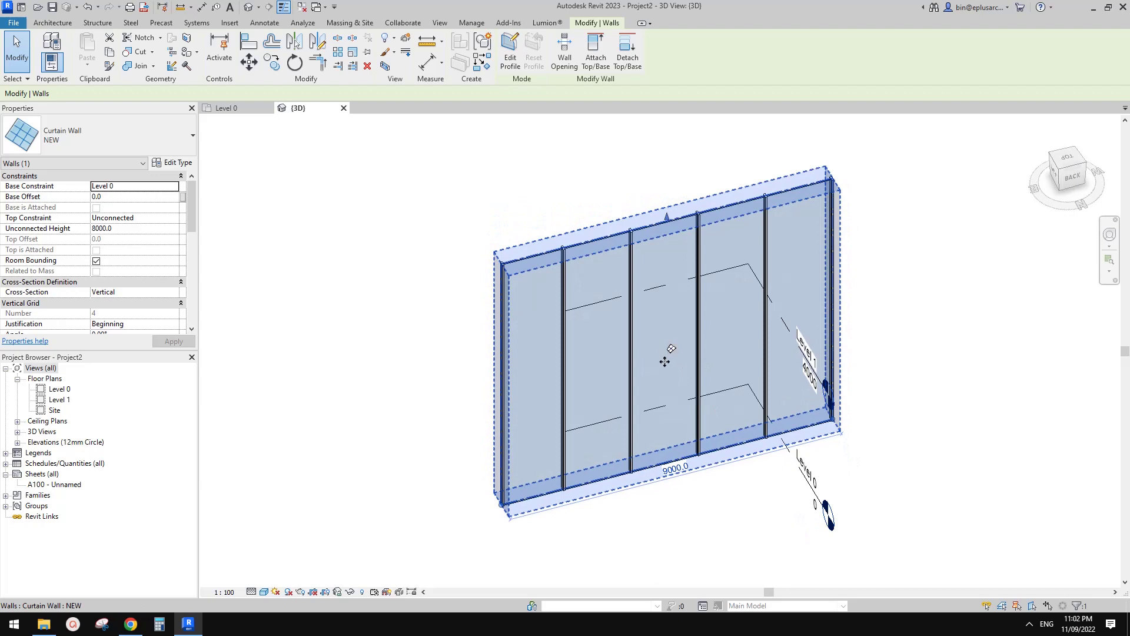
click(175, 162)
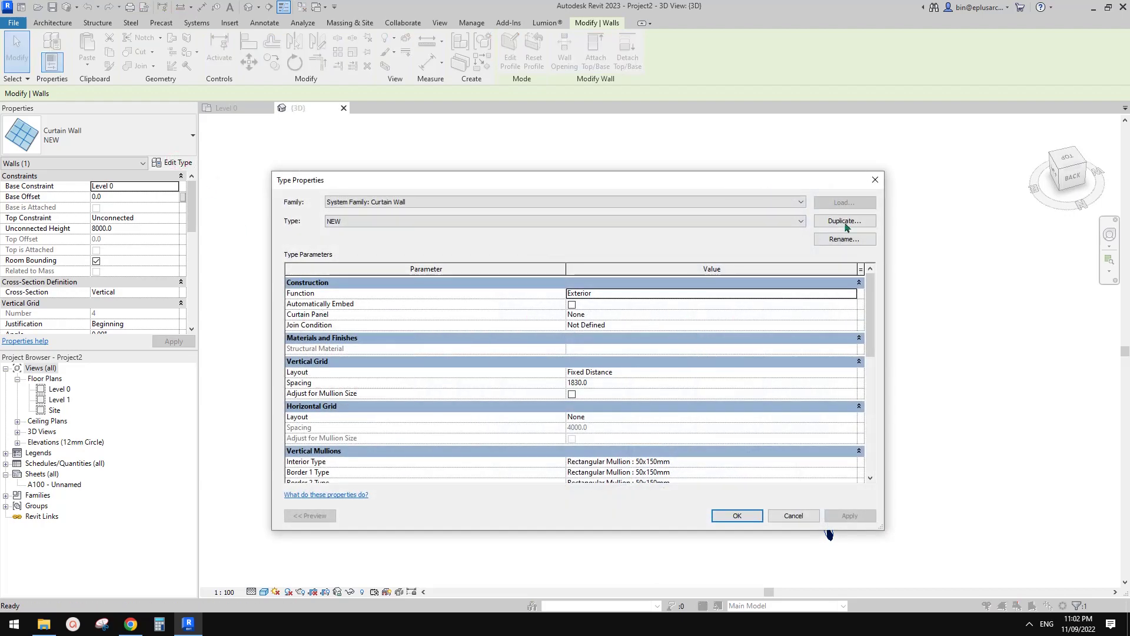
click(876, 180)
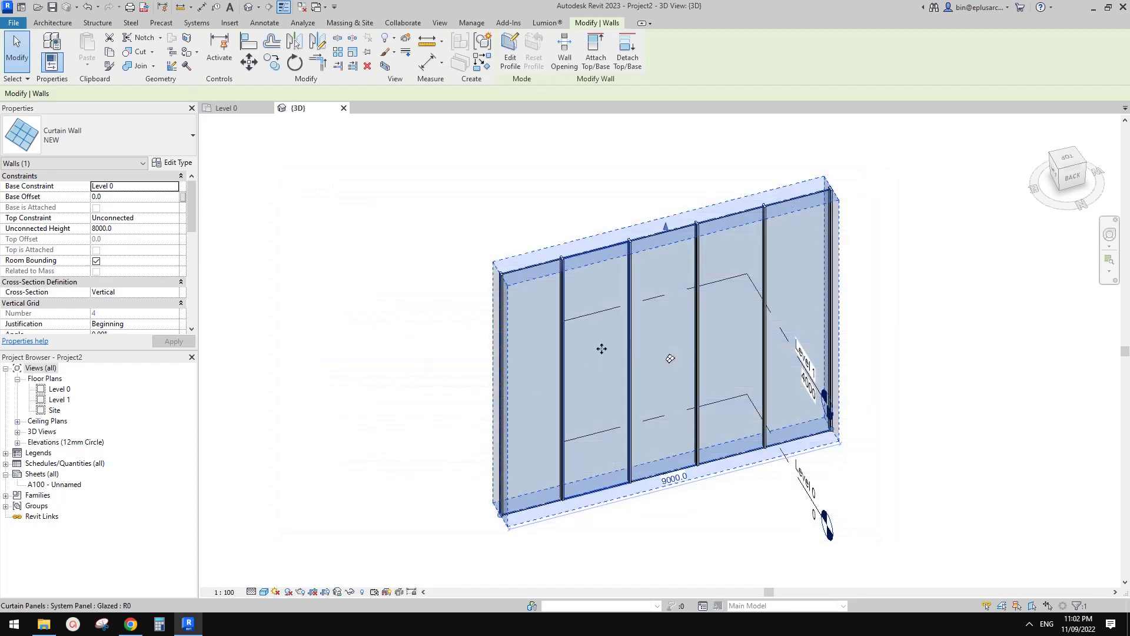
key(Escape)
click(603, 357)
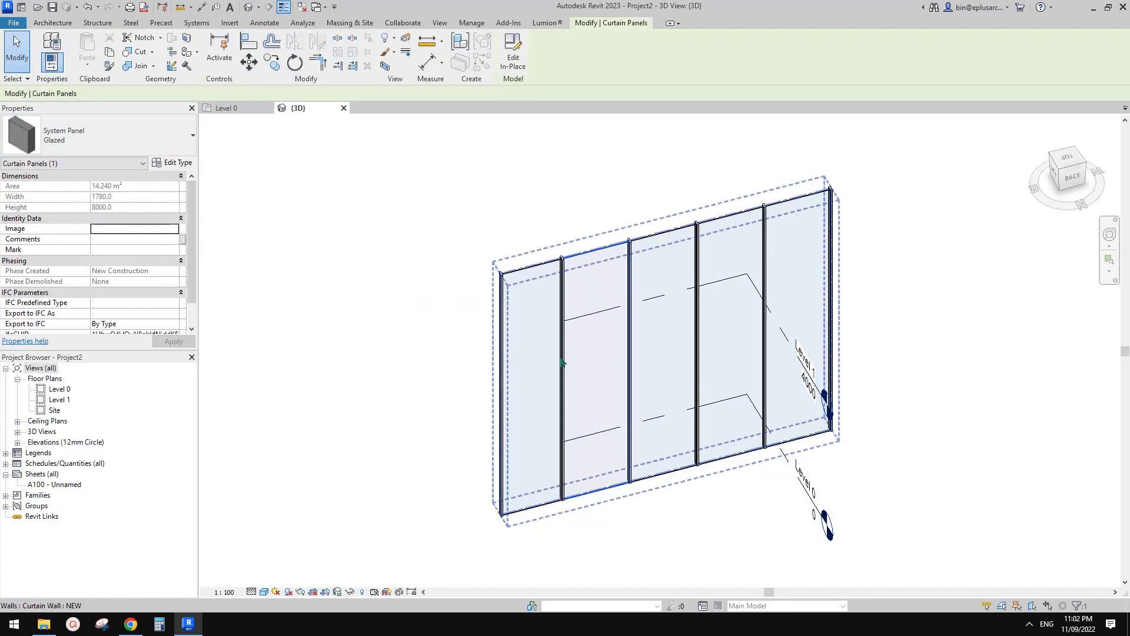
click(454, 353)
shift+middle_drag(462, 365, 521, 406)
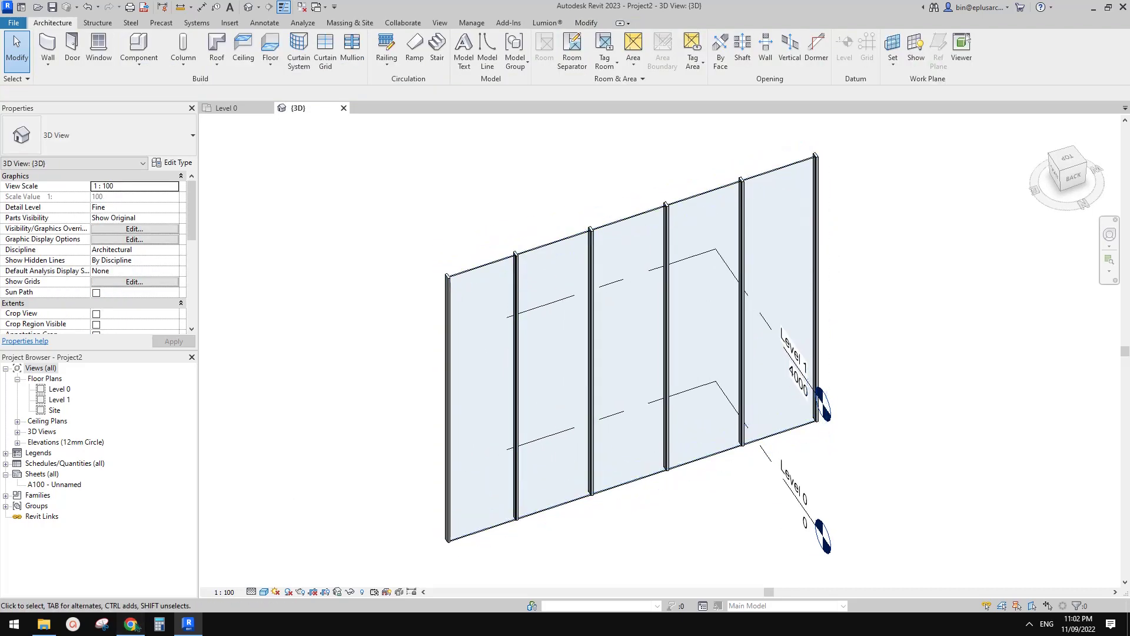
Review the arena reference images in the Google Docs document in Chrome, and return to the Revit 3D view
click(131, 624)
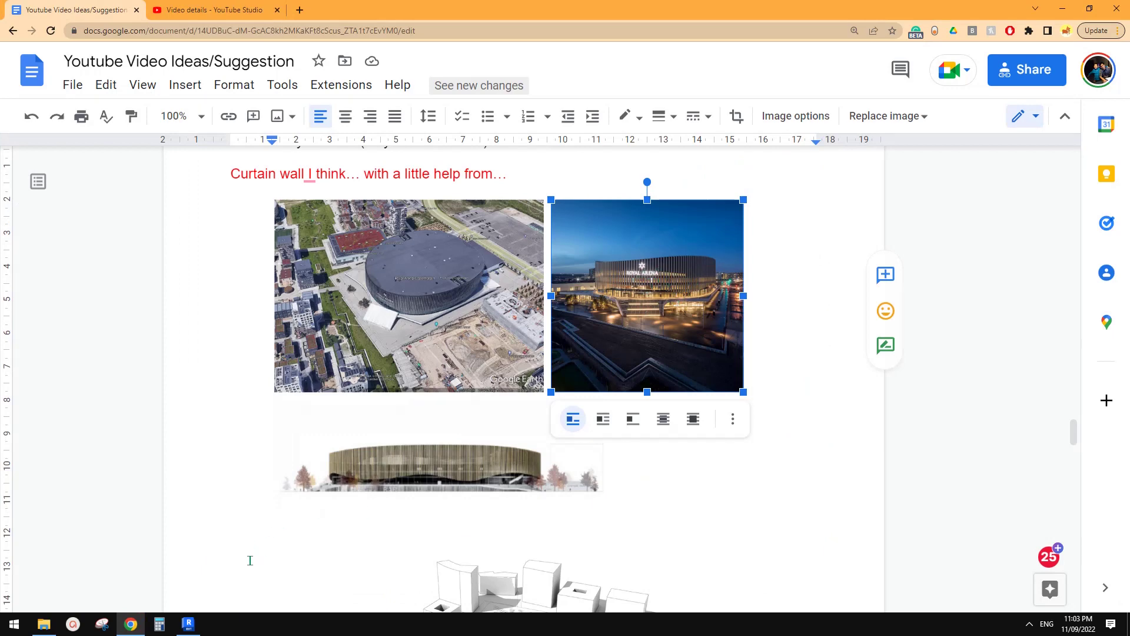
click(188, 624)
middle_drag(606, 356, 590, 361)
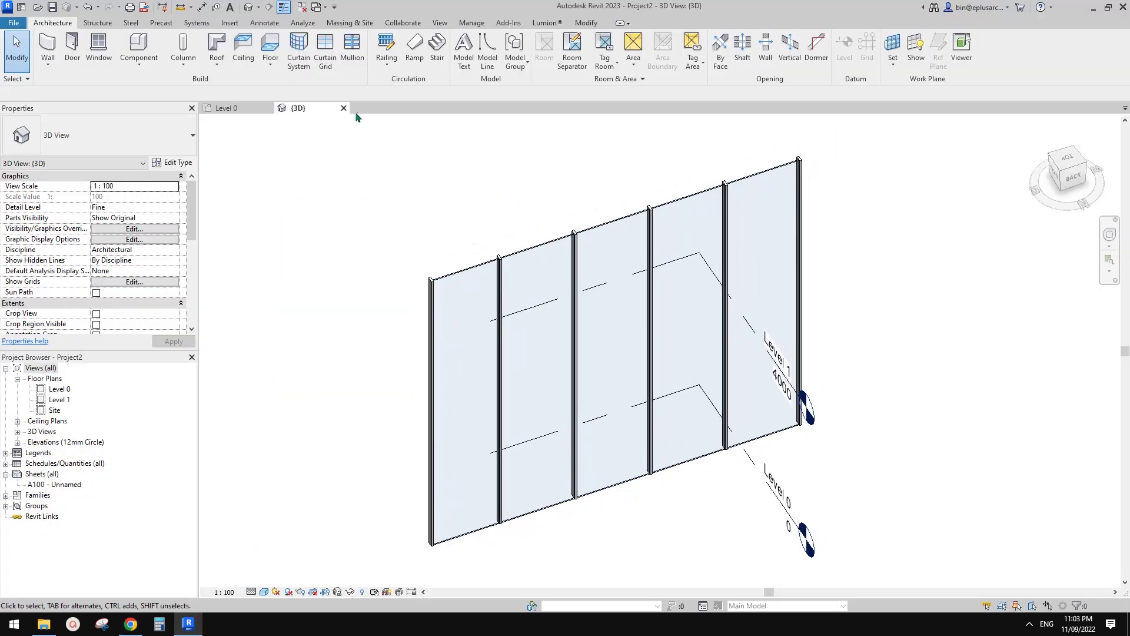
click(230, 23)
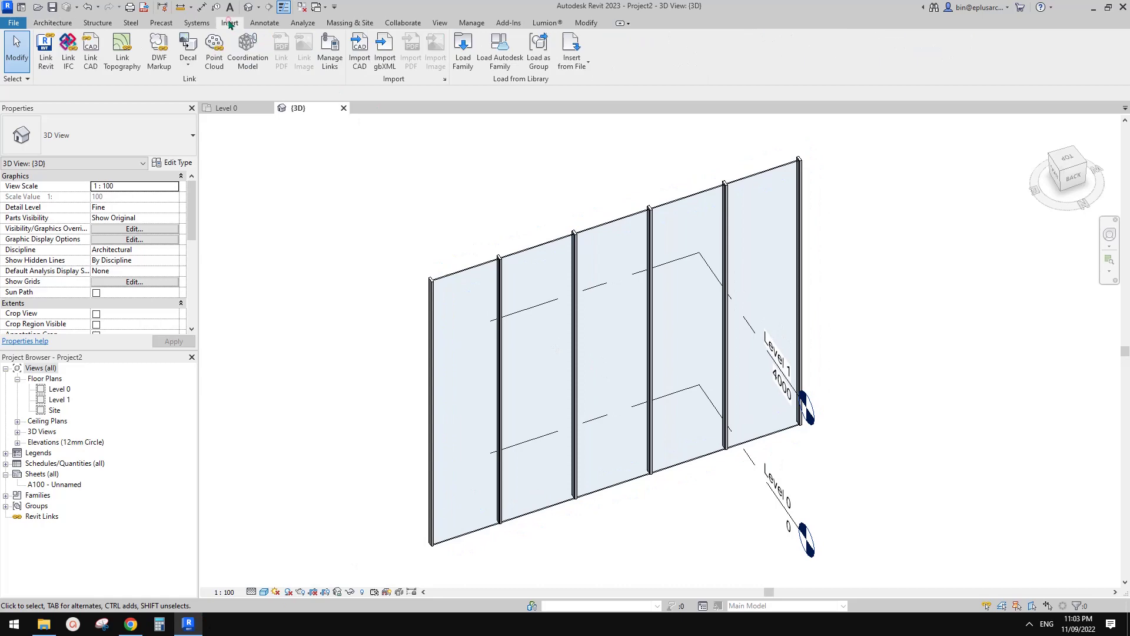
click(464, 52)
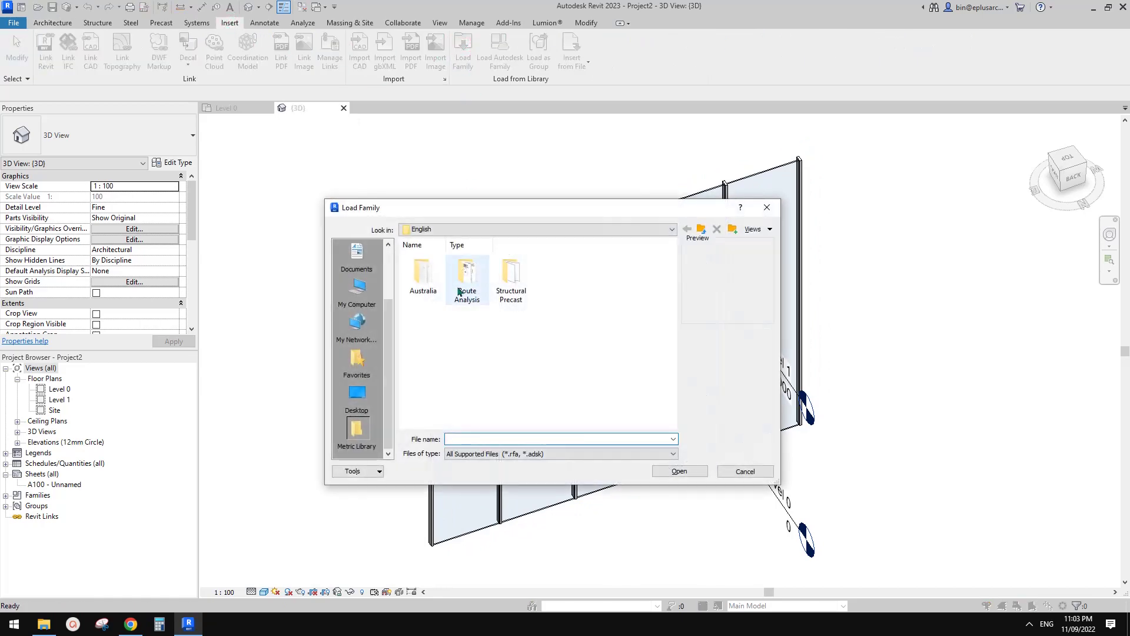
double_click(423, 275)
double_click(470, 340)
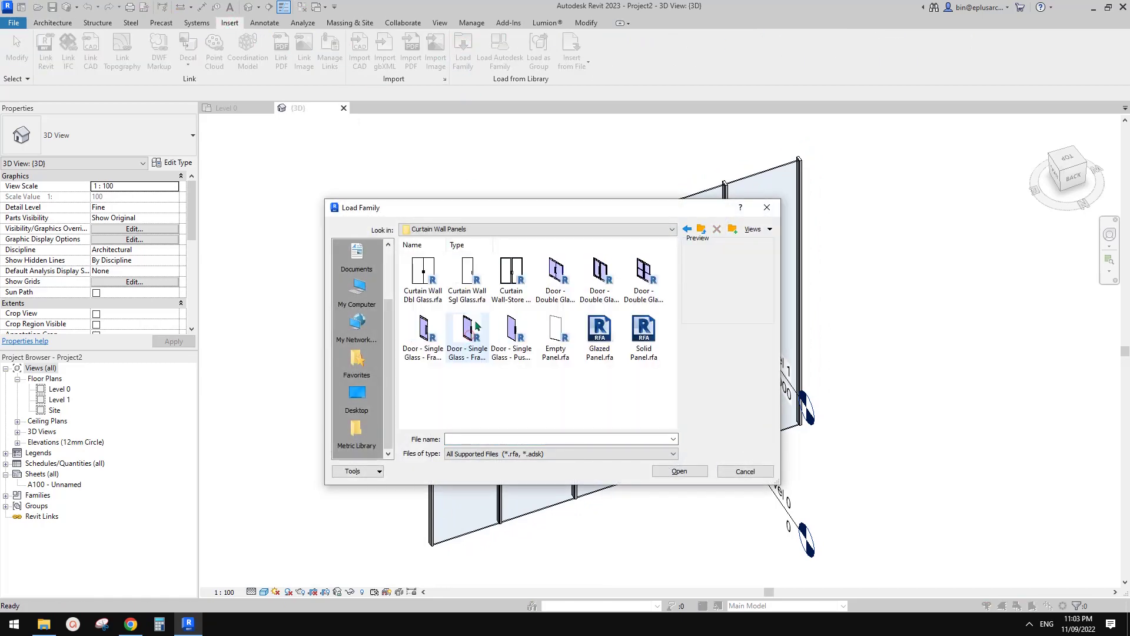
click(556, 341)
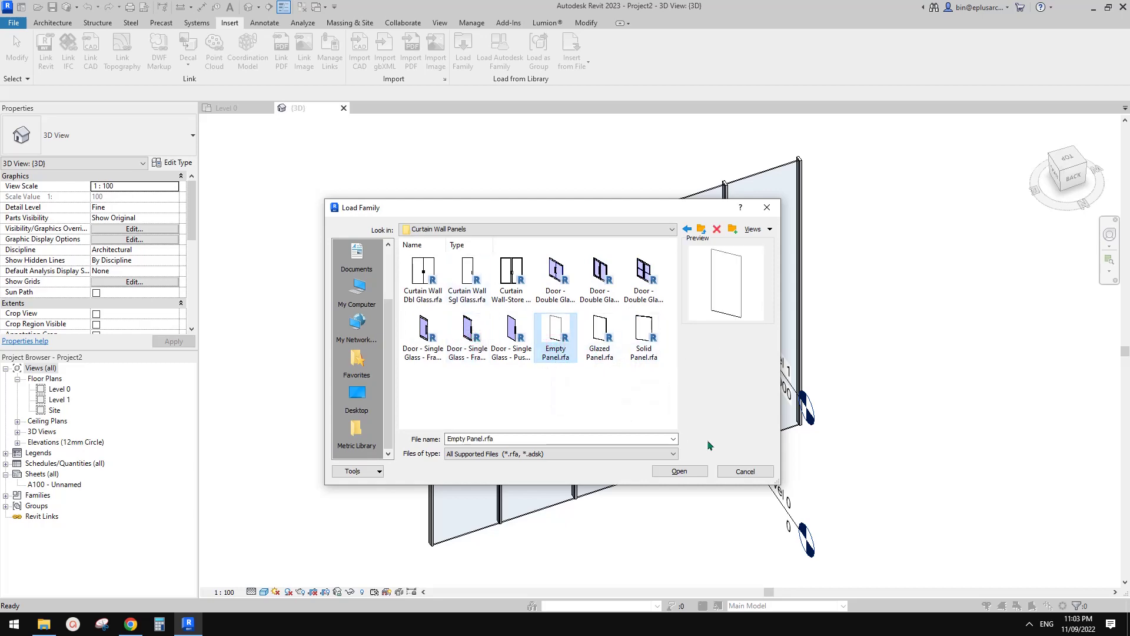
click(745, 471)
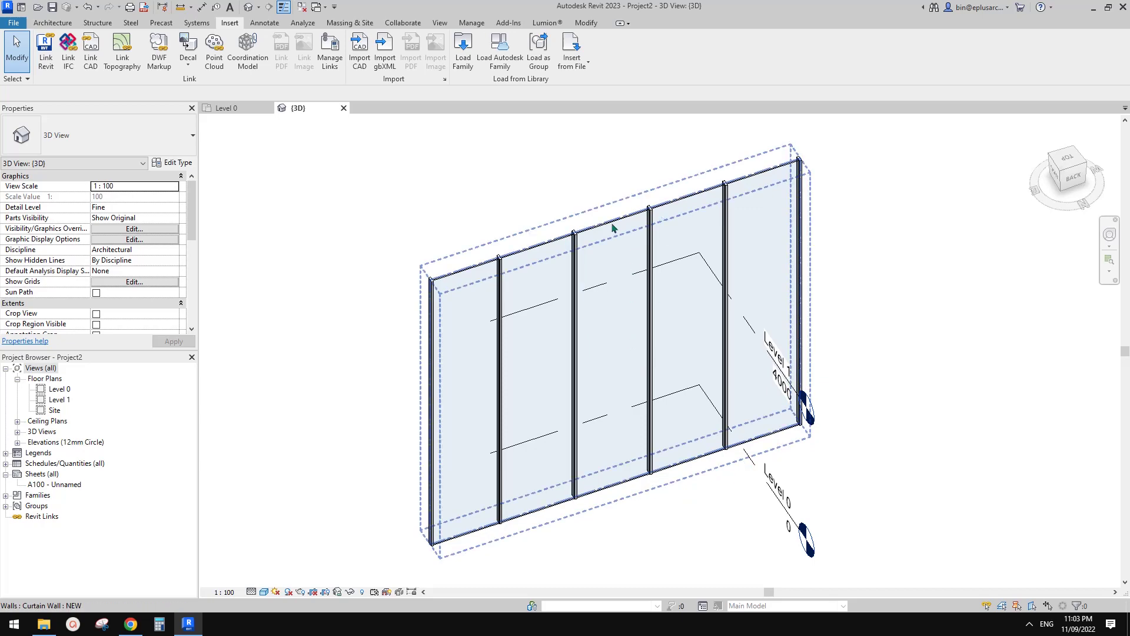
shift+middle_drag(663, 452, 580, 482)
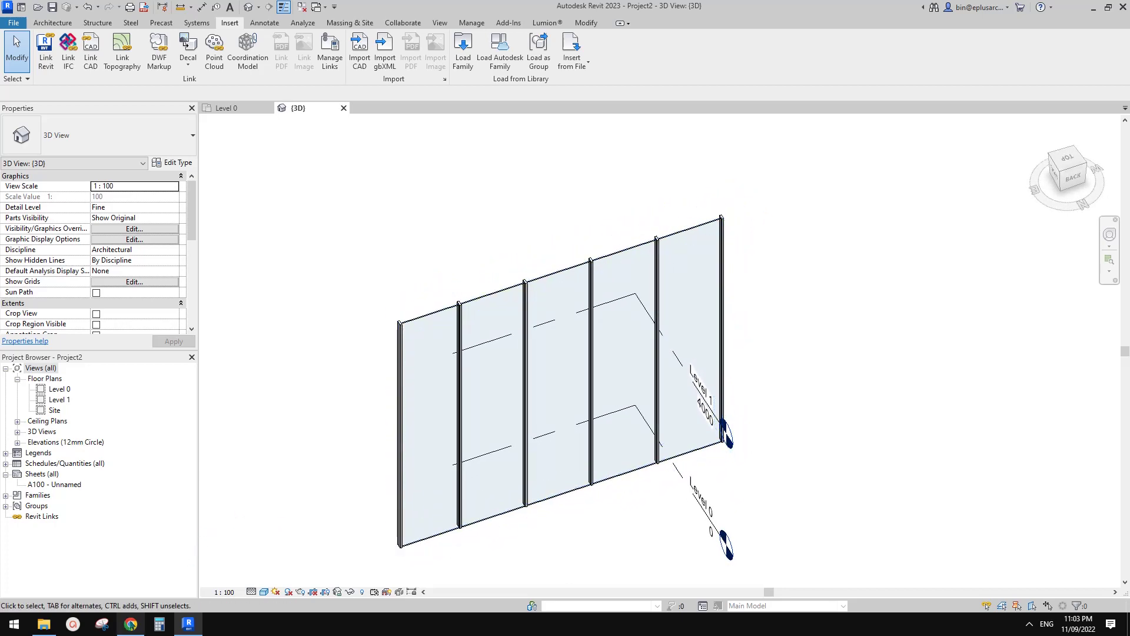
In Chrome, copy the Google Drive link from the Day 867 Shade Panels video description and open it in a new tab
click(131, 624)
click(214, 13)
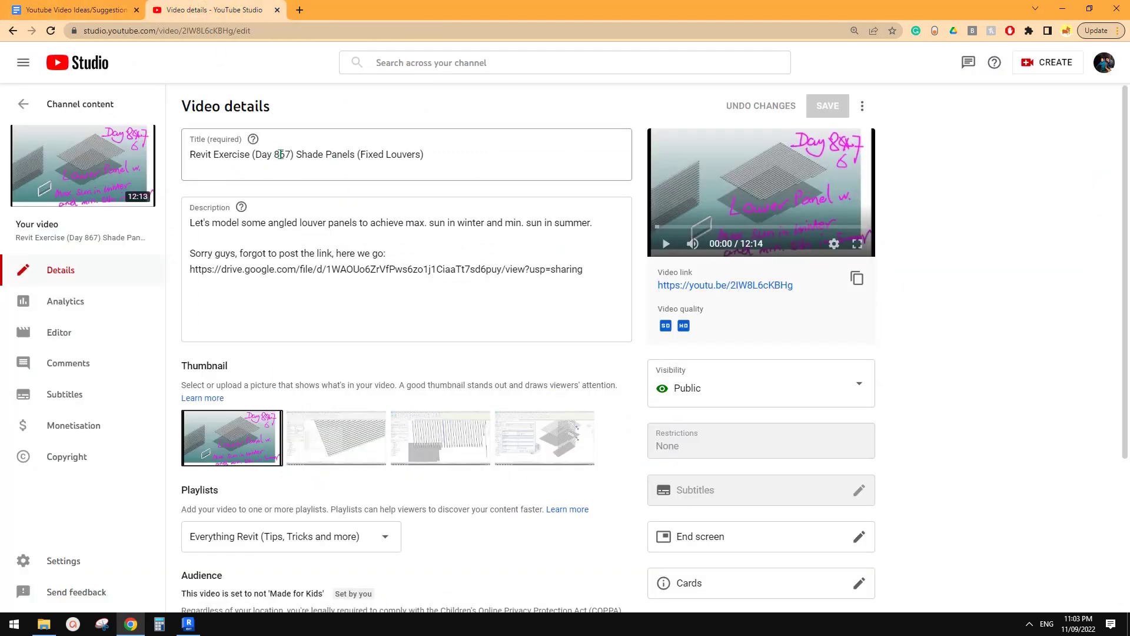
drag(590, 268, 186, 274)
key(ctrl+a)
drag(583, 271, 190, 269)
key(ctrl+c)
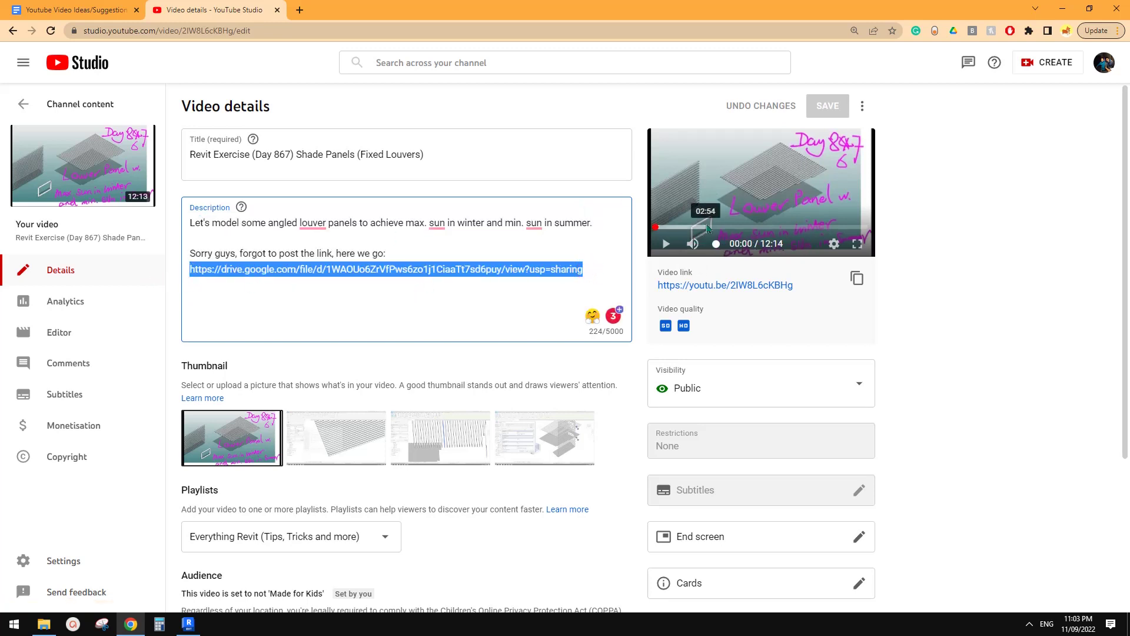
click(299, 10)
key(ctrl+v)
key(Return)
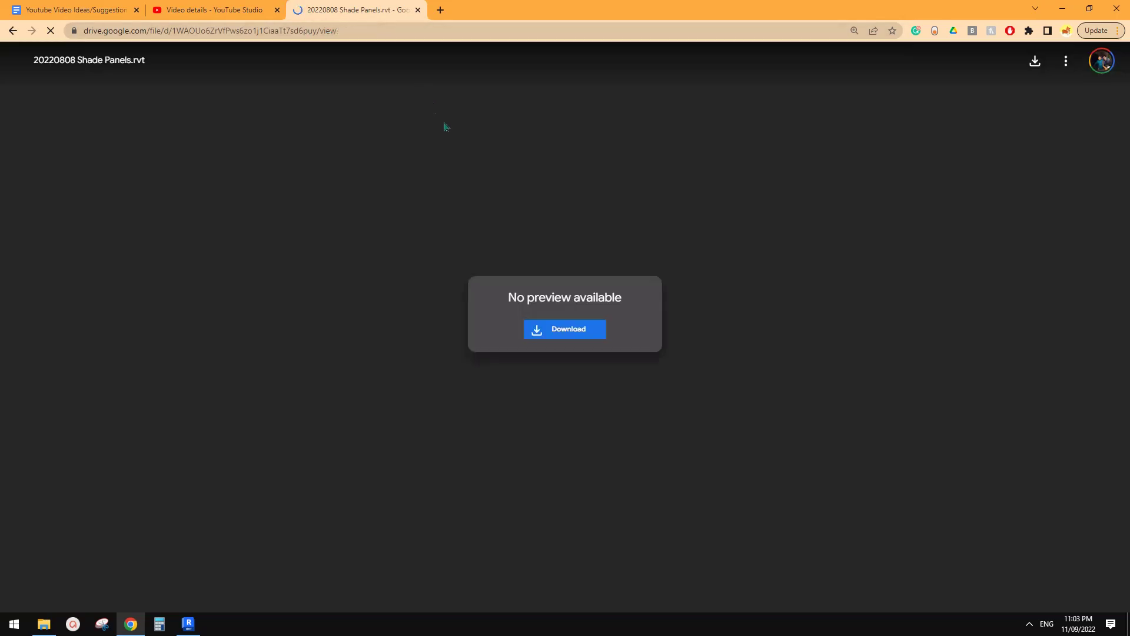
Reload the Drive file page, download 20220808 Shade Panels.rvt and open the downloaded file
click(577, 296)
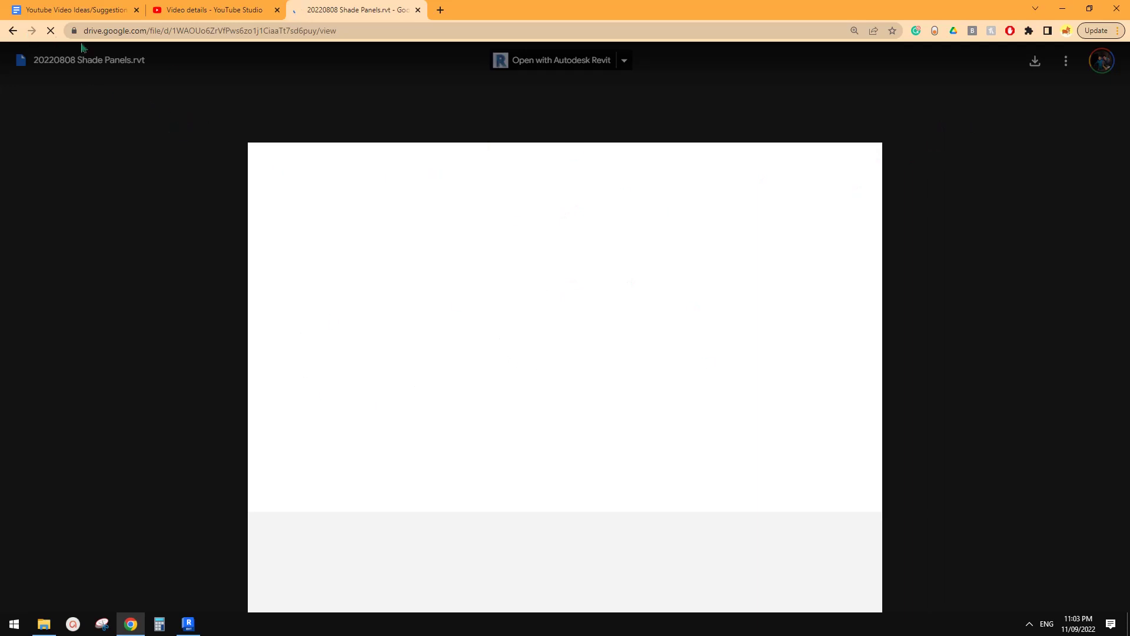
click(13, 31)
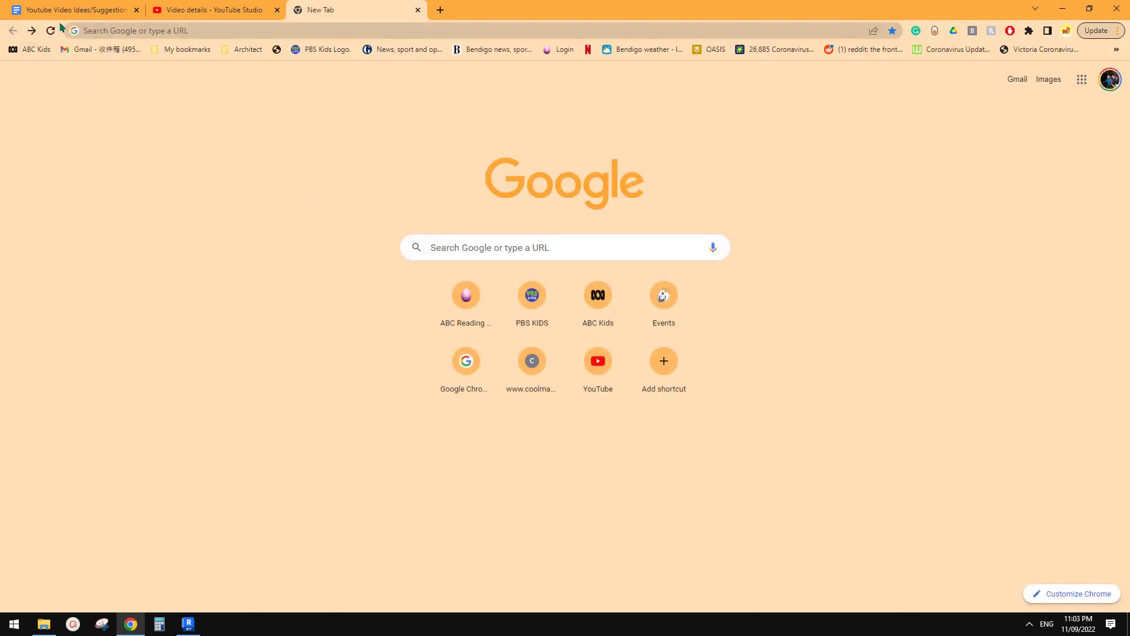
click(32, 31)
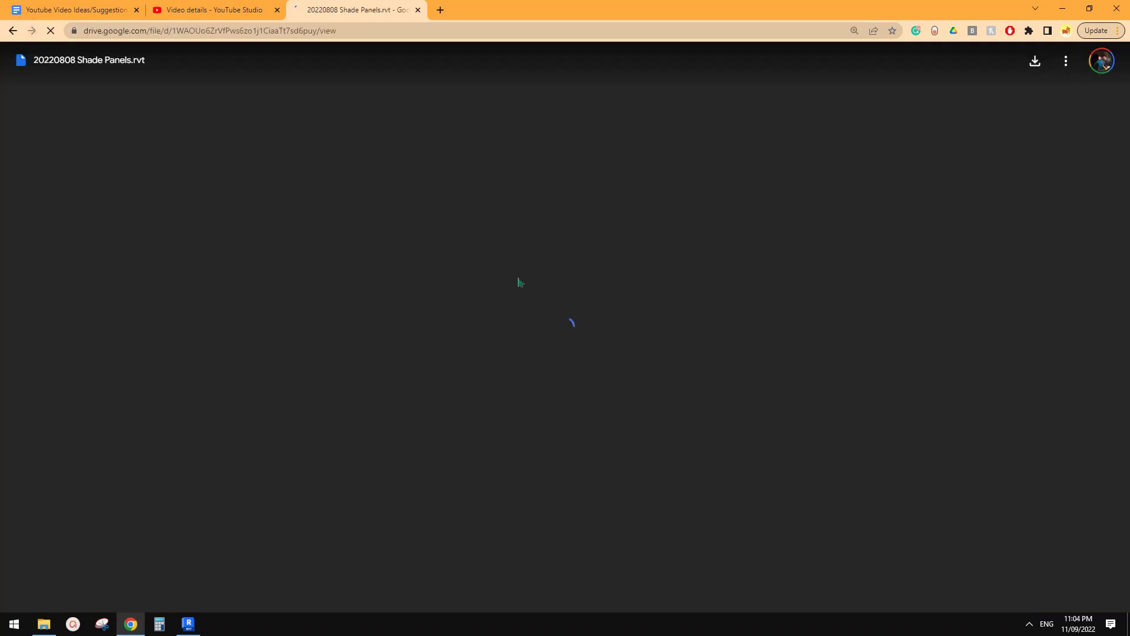
click(505, 301)
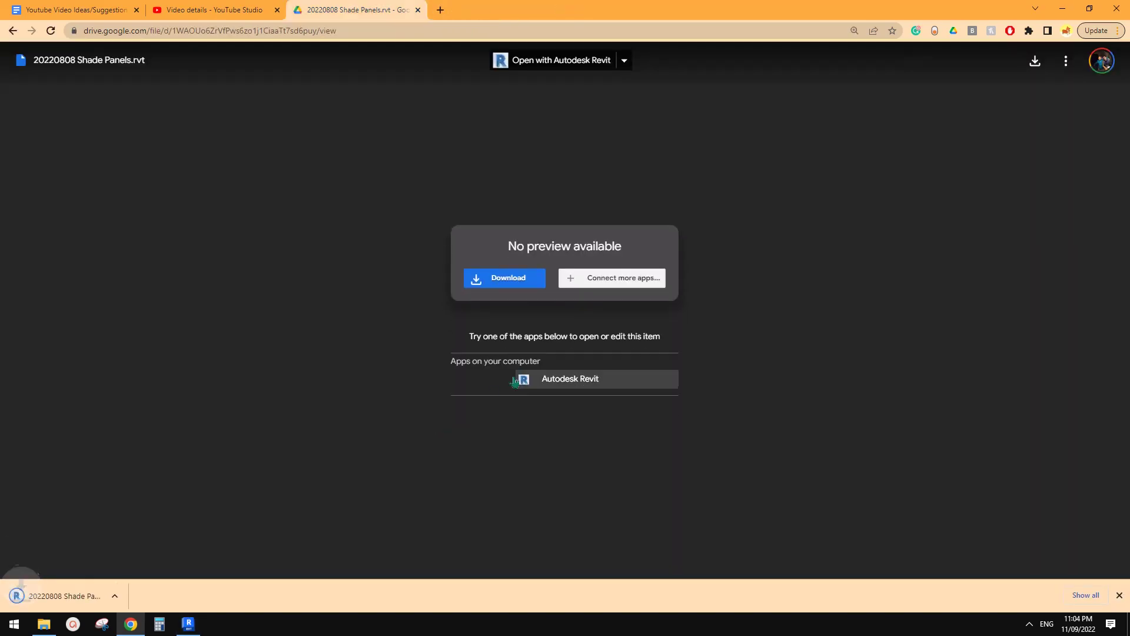
click(107, 597)
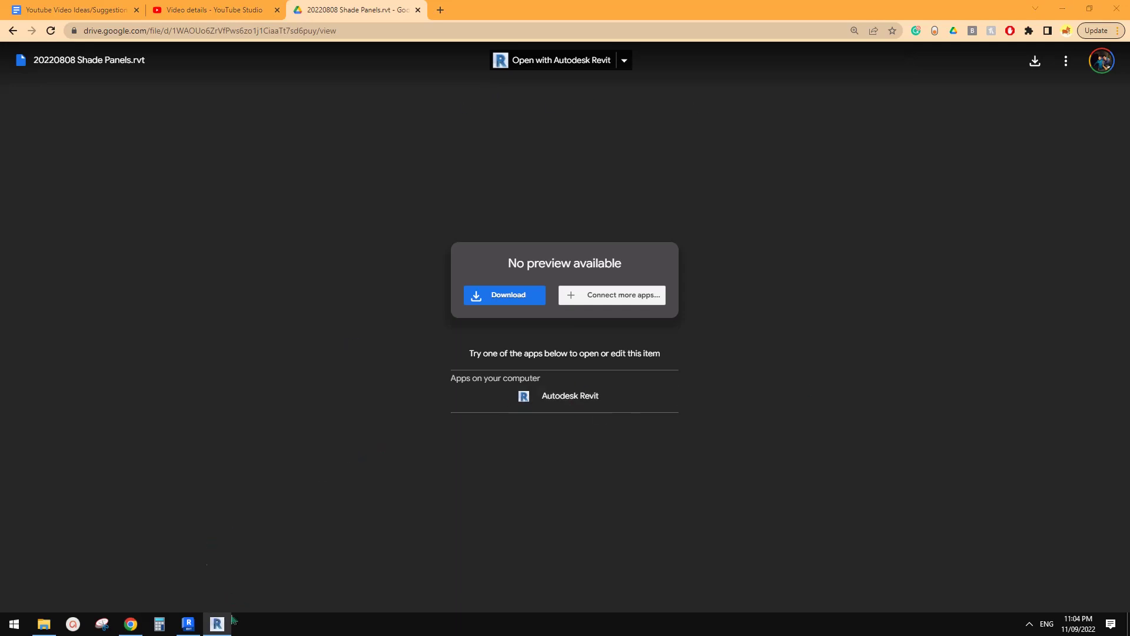
Download a second copy of 20220808 Shade Panels.rvt from its Google Drive page
mouse_move(216, 631)
click(1067, 60)
click(1040, 82)
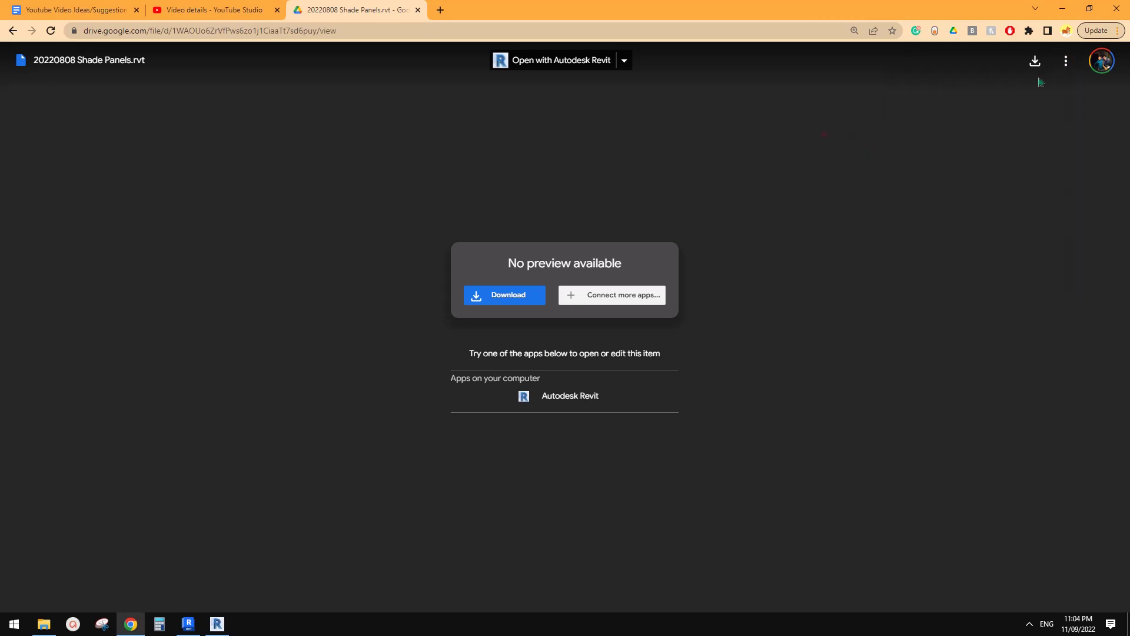
click(500, 295)
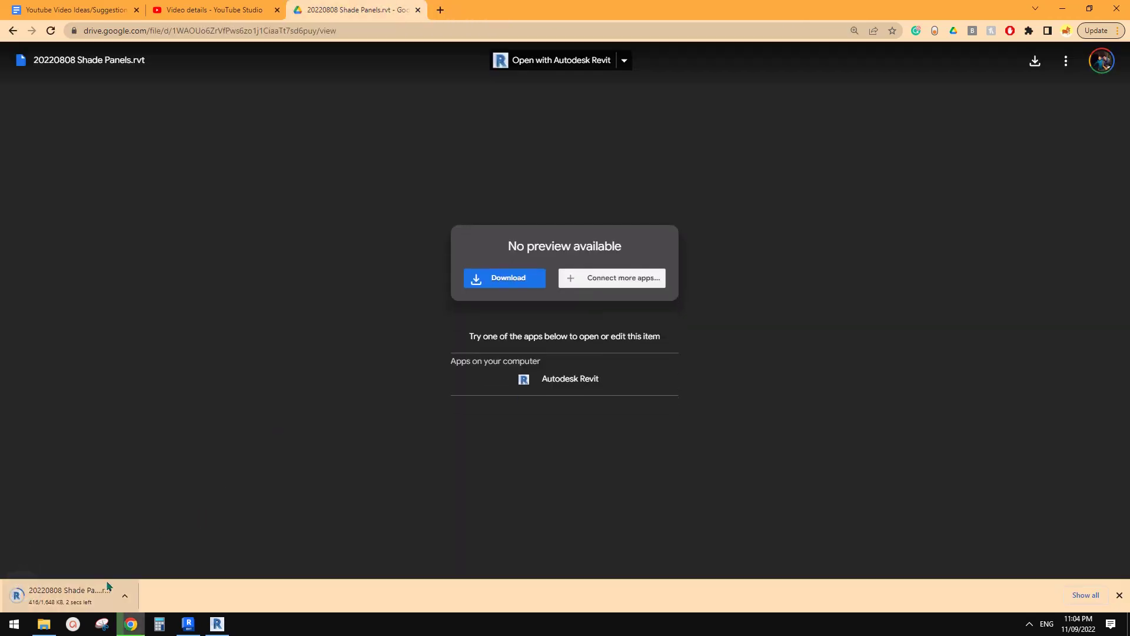
Show the download in the Downloads folder and open 20220808 Shade Panels.rvt in the running Revit 2023 session
click(125, 596)
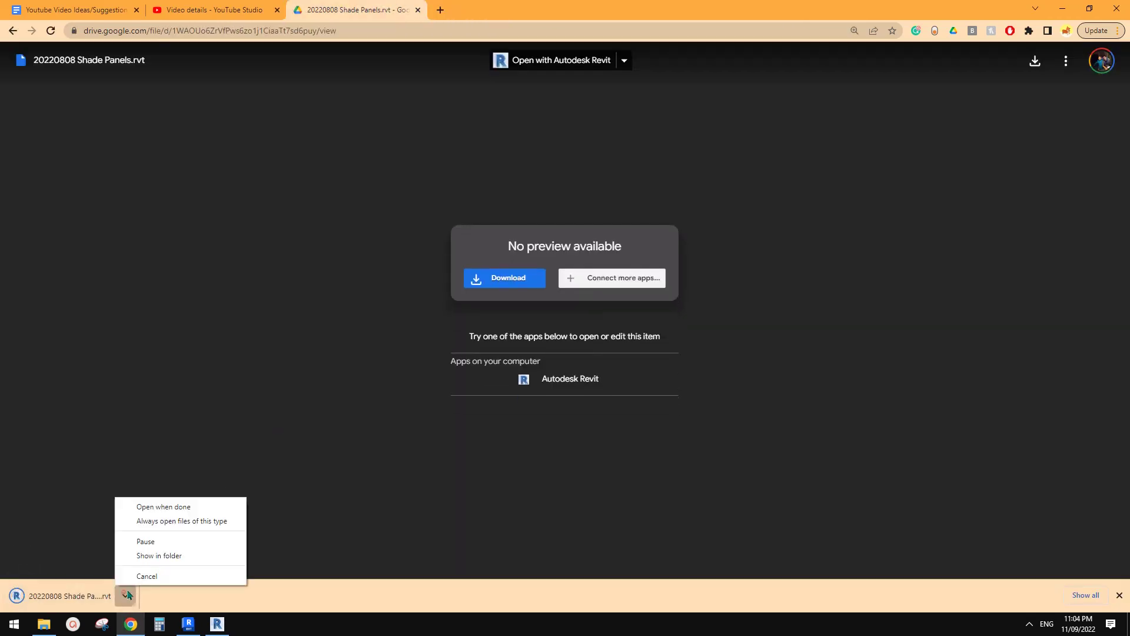
click(160, 556)
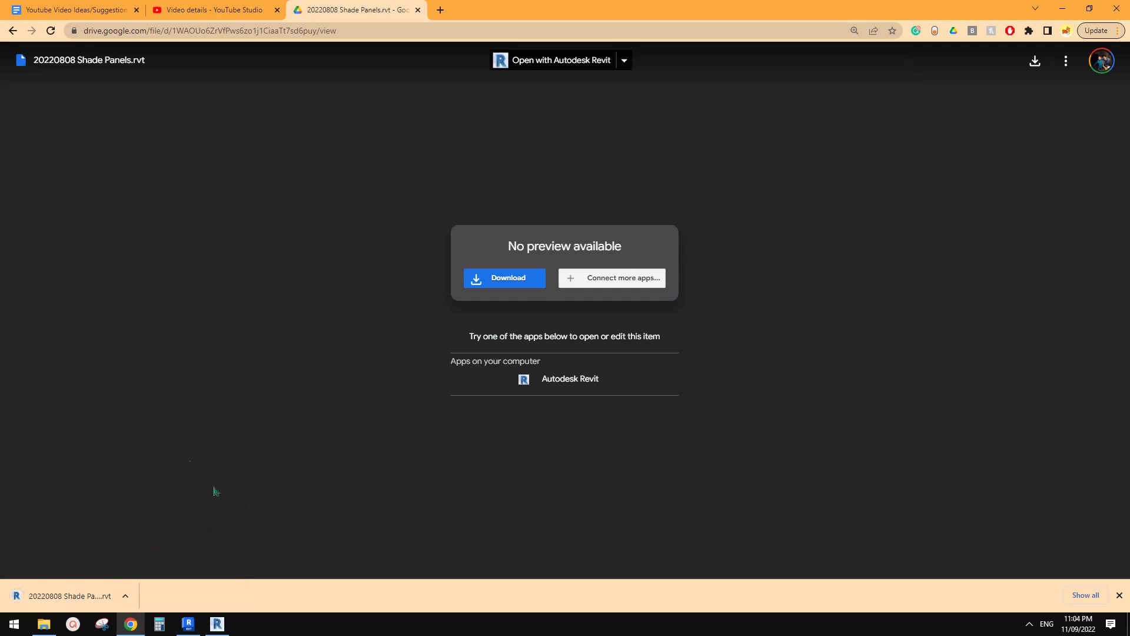
click(44, 624)
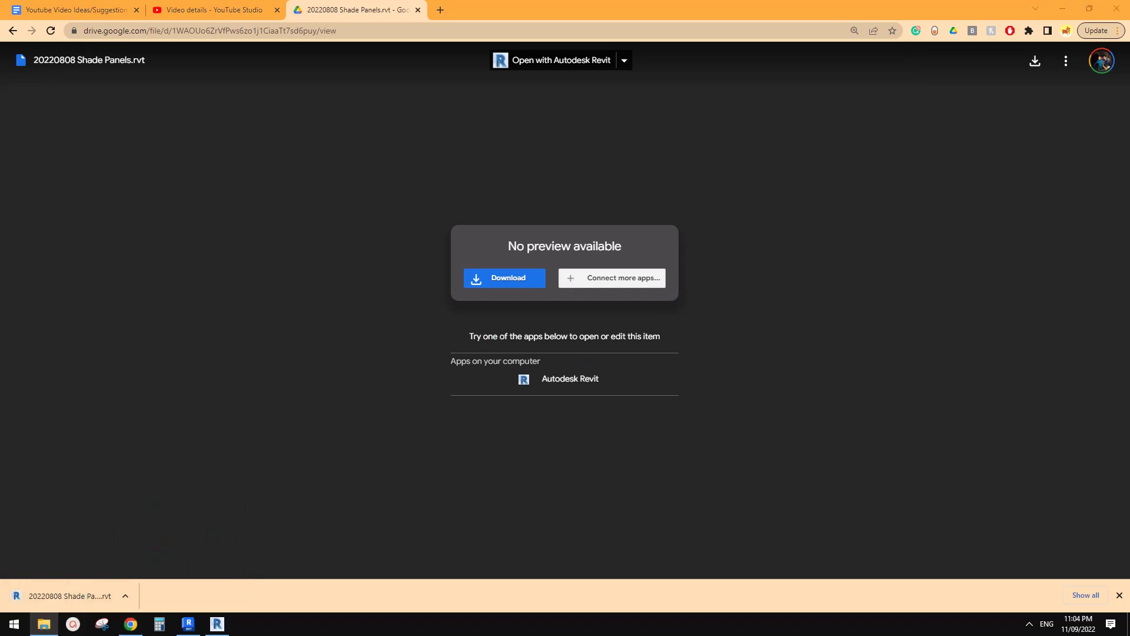
click(774, 278)
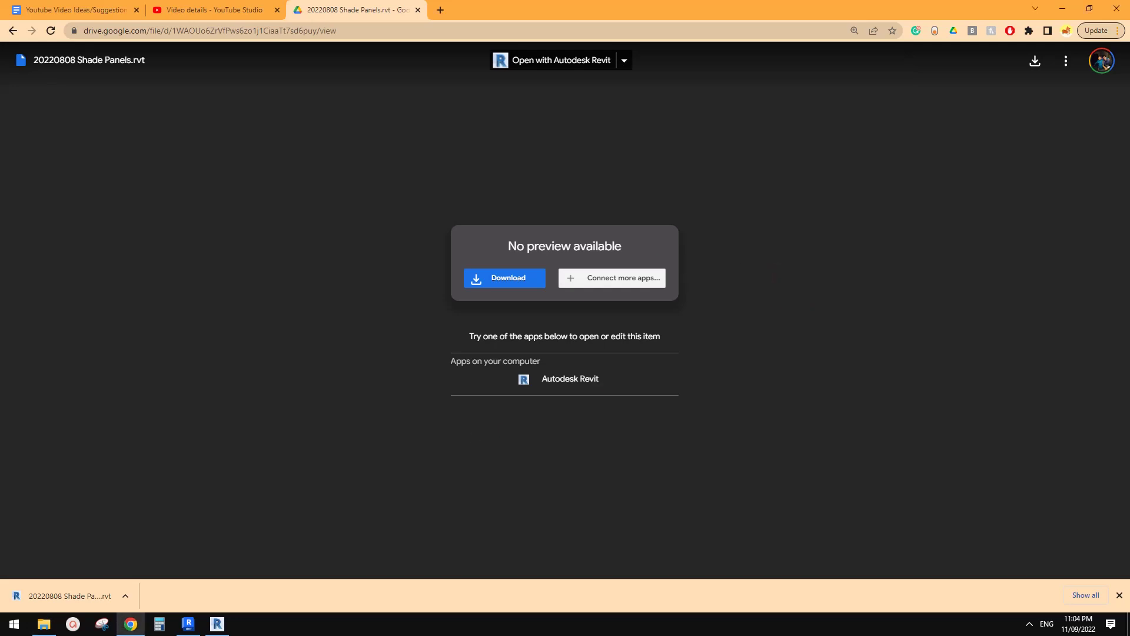
key(alt+Tab)
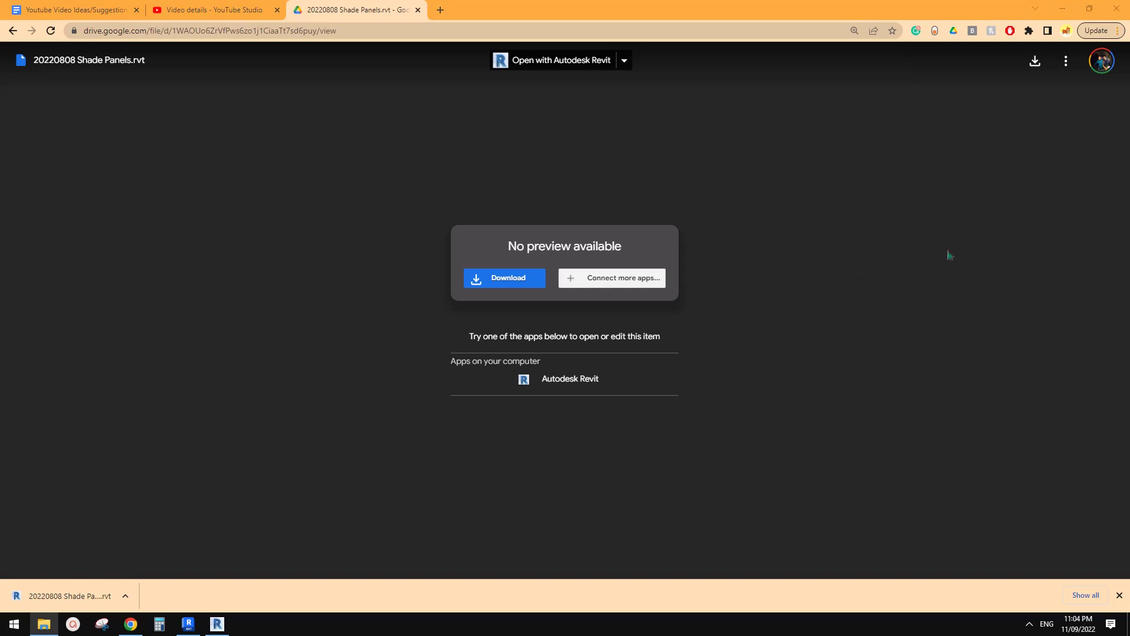
click(706, 420)
click(126, 597)
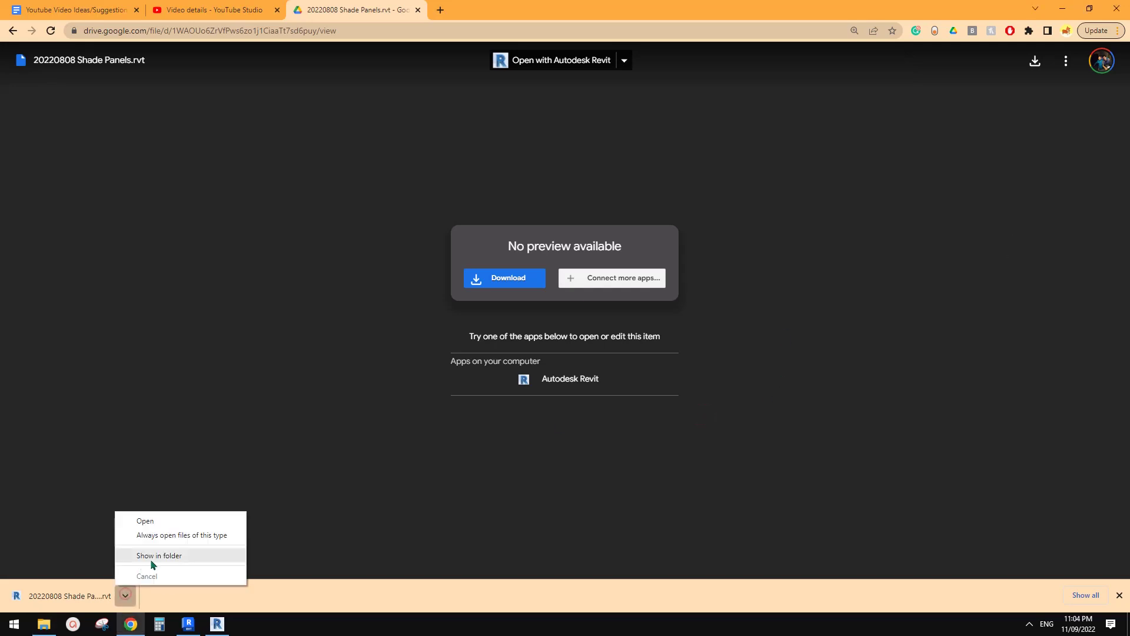
click(158, 556)
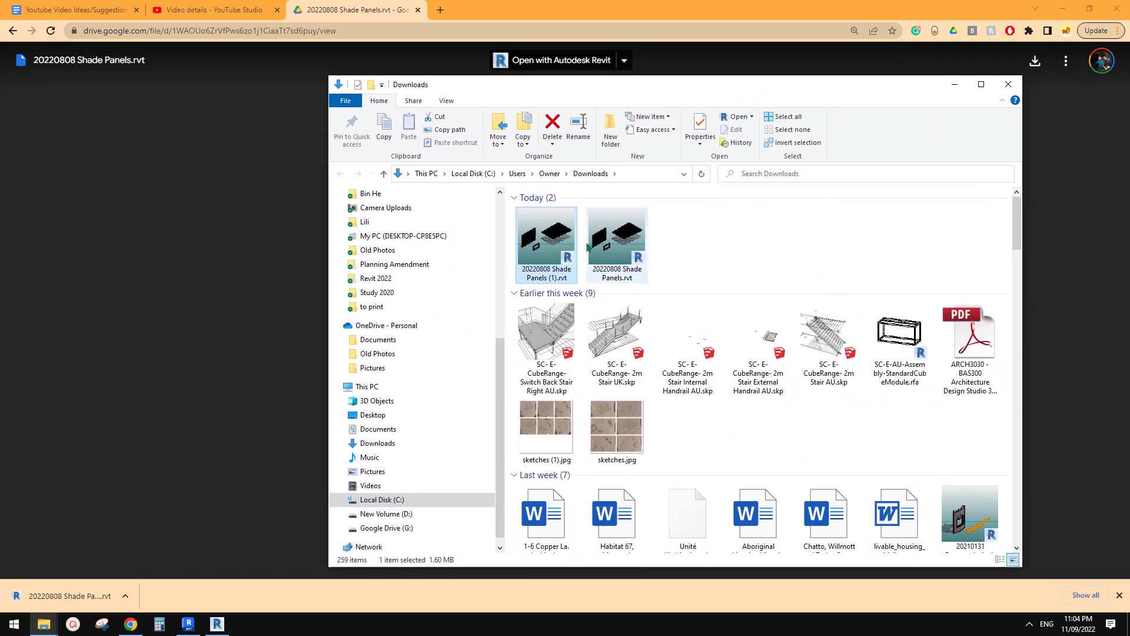
drag(611, 263, 361, 446)
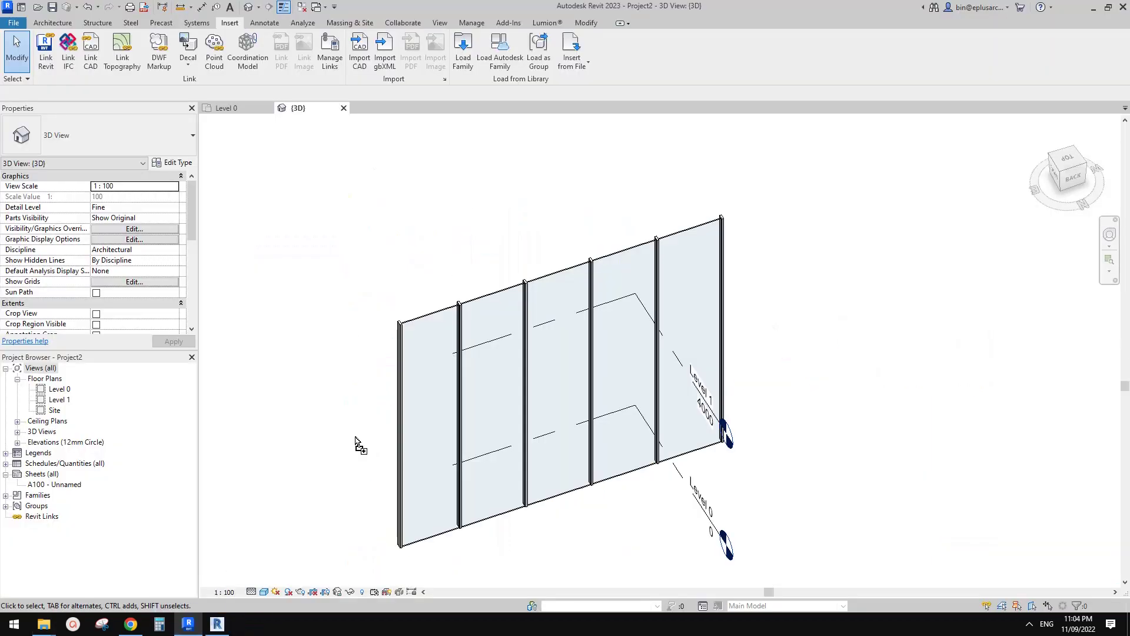
drag(371, 259, 378, 256)
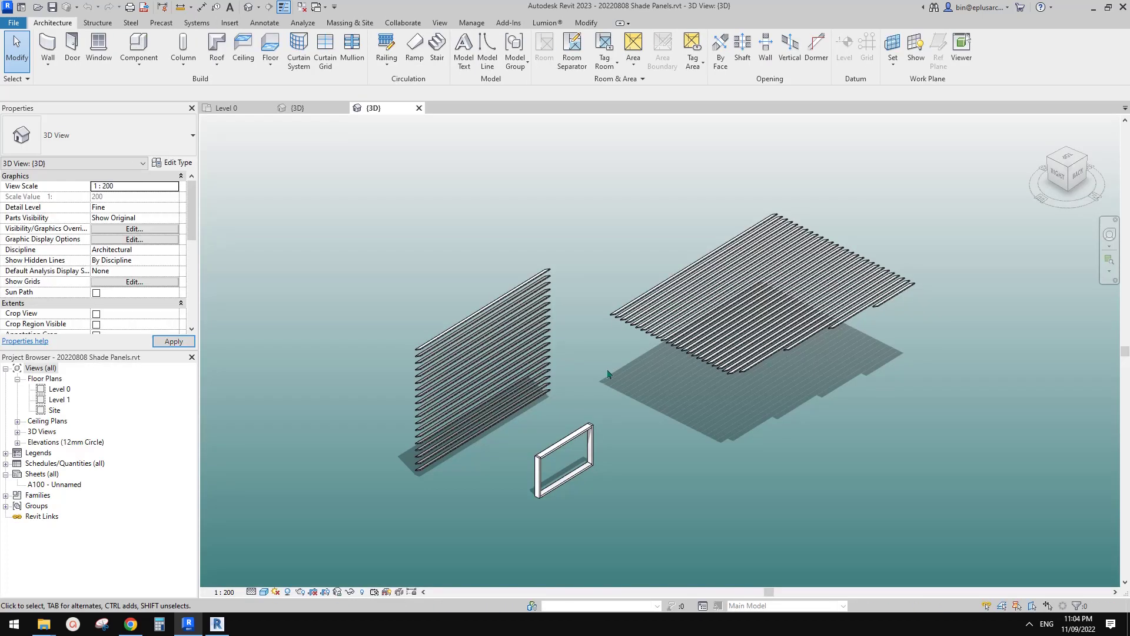
Copy the small Empty Panel curtain wall from the Shade Panels project and paste it into Project2's Level 0 plan, below the existing curtain wall
scroll(552, 474, up, 5)
click(632, 383)
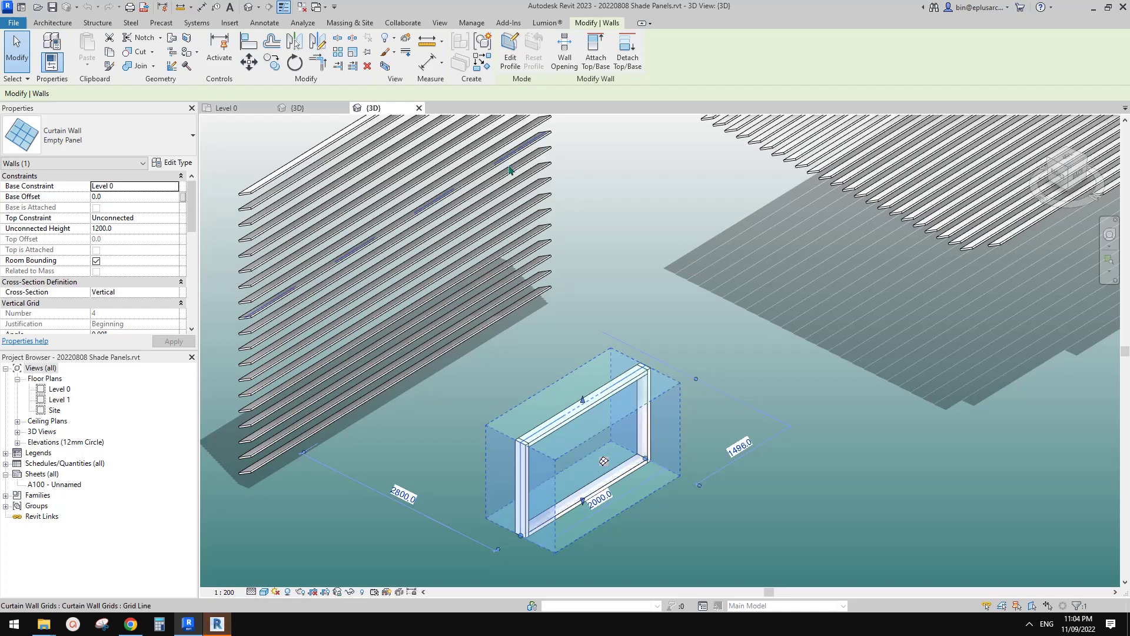
click(252, 108)
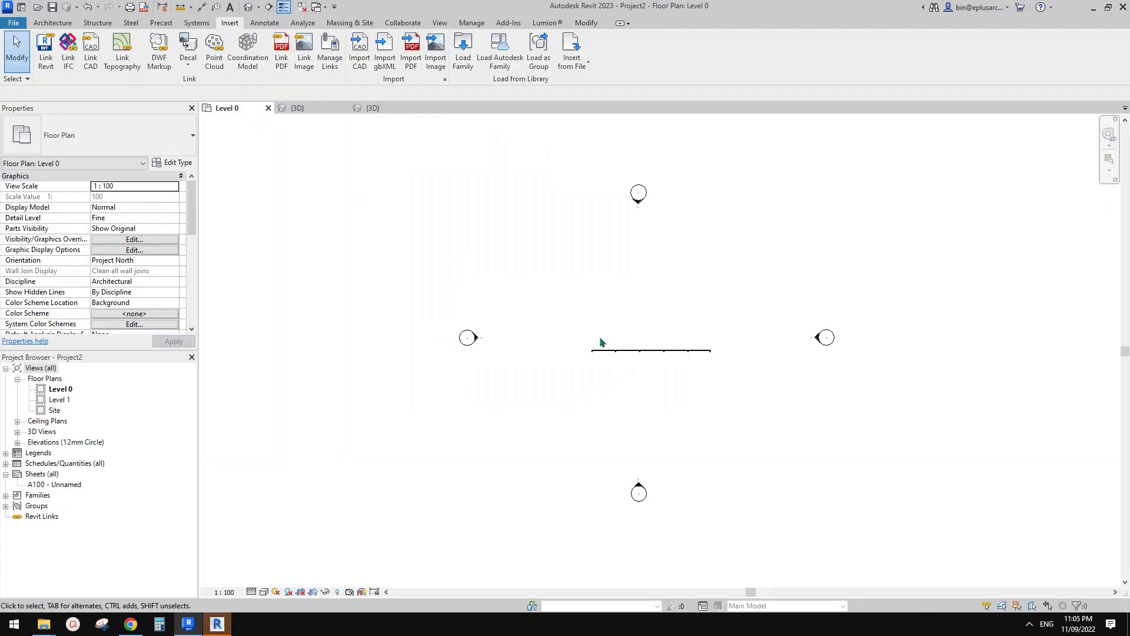
key(ctrl+v)
click(613, 423)
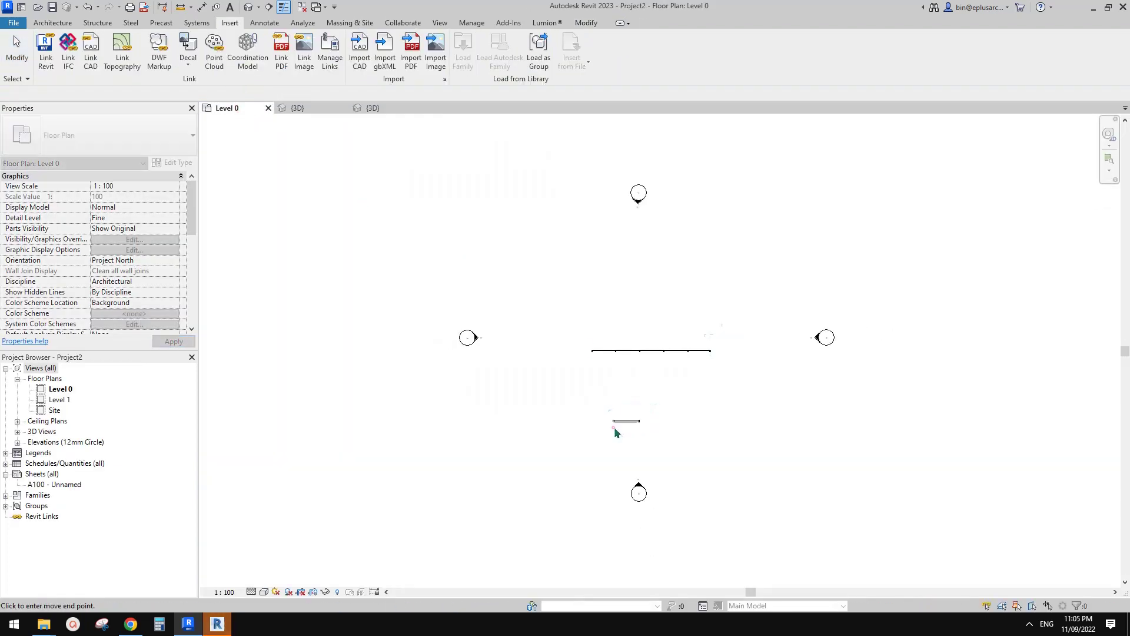
click(249, 7)
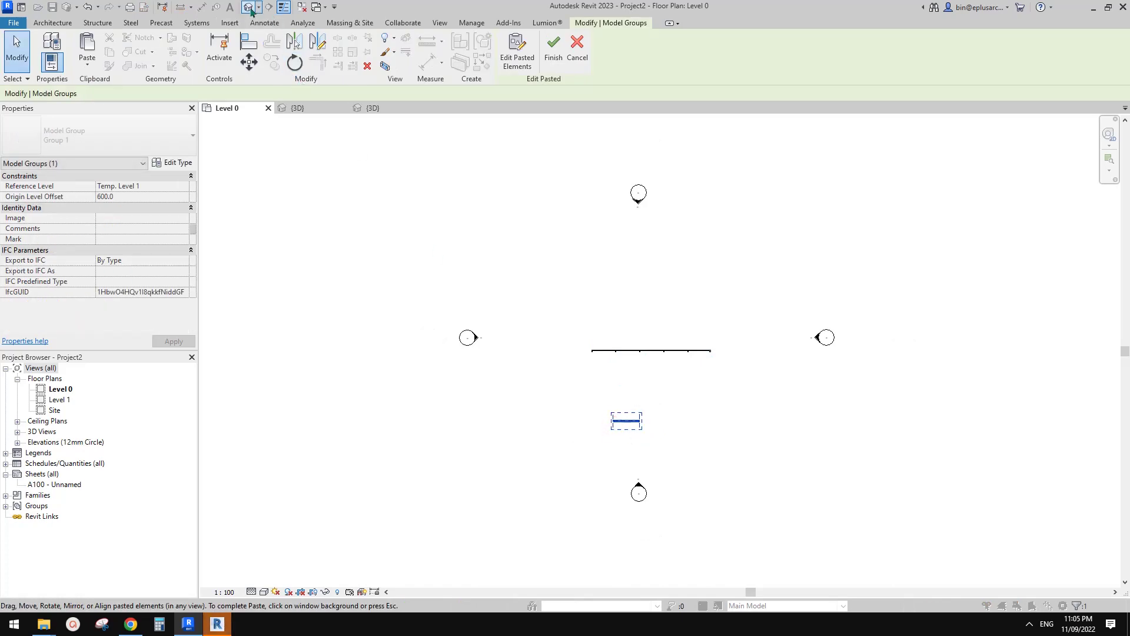
click(554, 47)
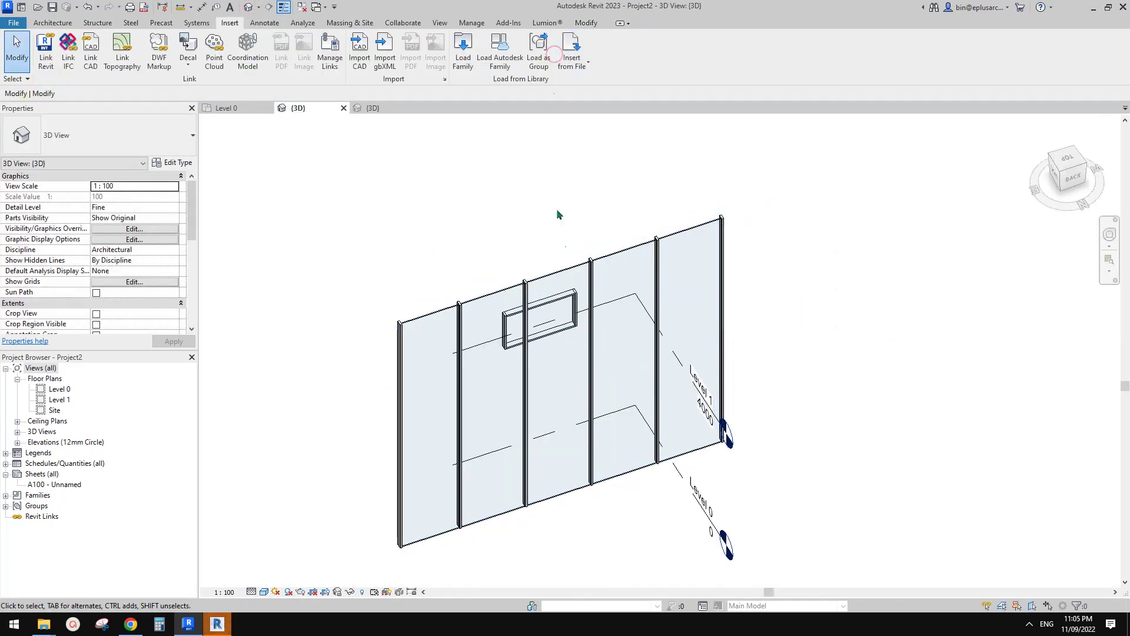
Examine the pasted Empty Panel curtain wall and its panel type beside the NEW curtain wall in Project2's 3D view
scroll(549, 318, up, 2)
scroll(549, 318, down, 2)
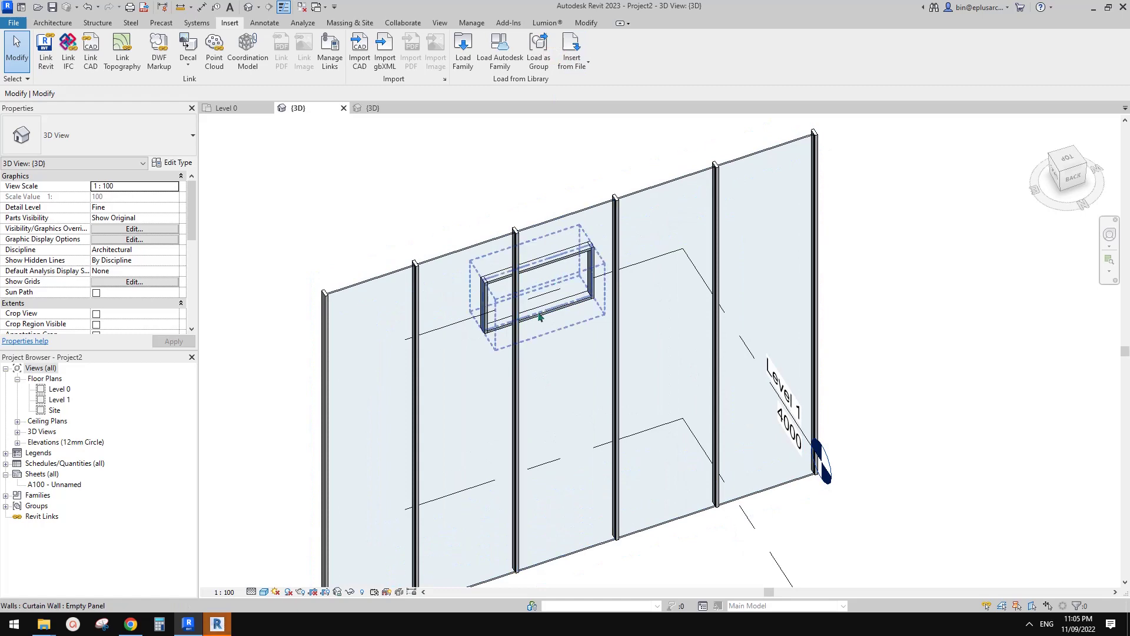
shift+middle_drag(557, 281, 378, 383)
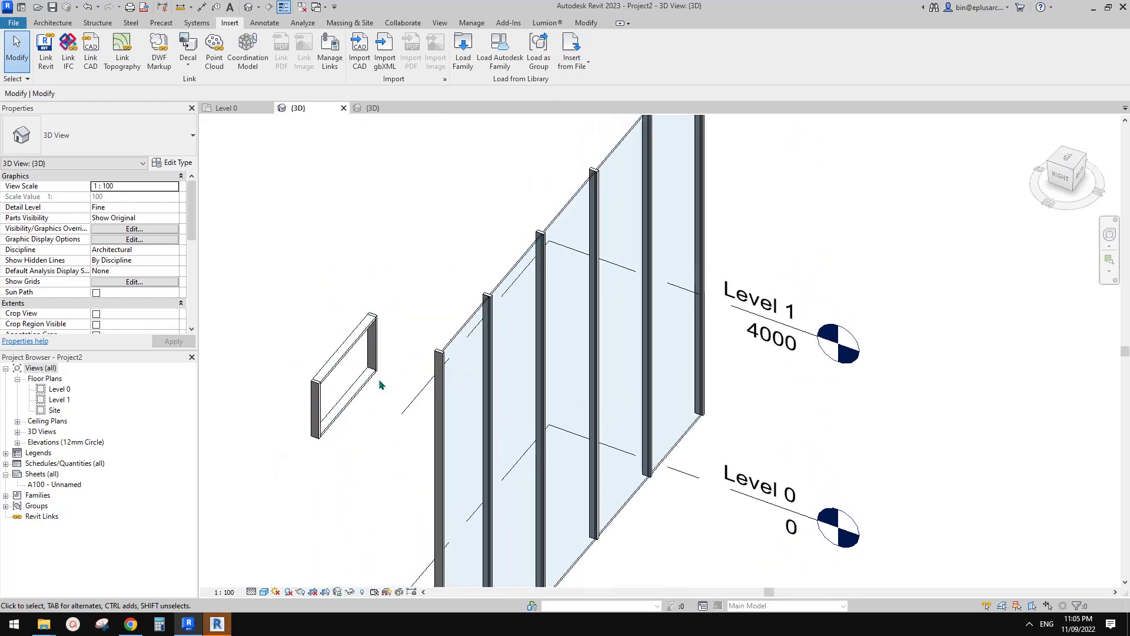
click(350, 381)
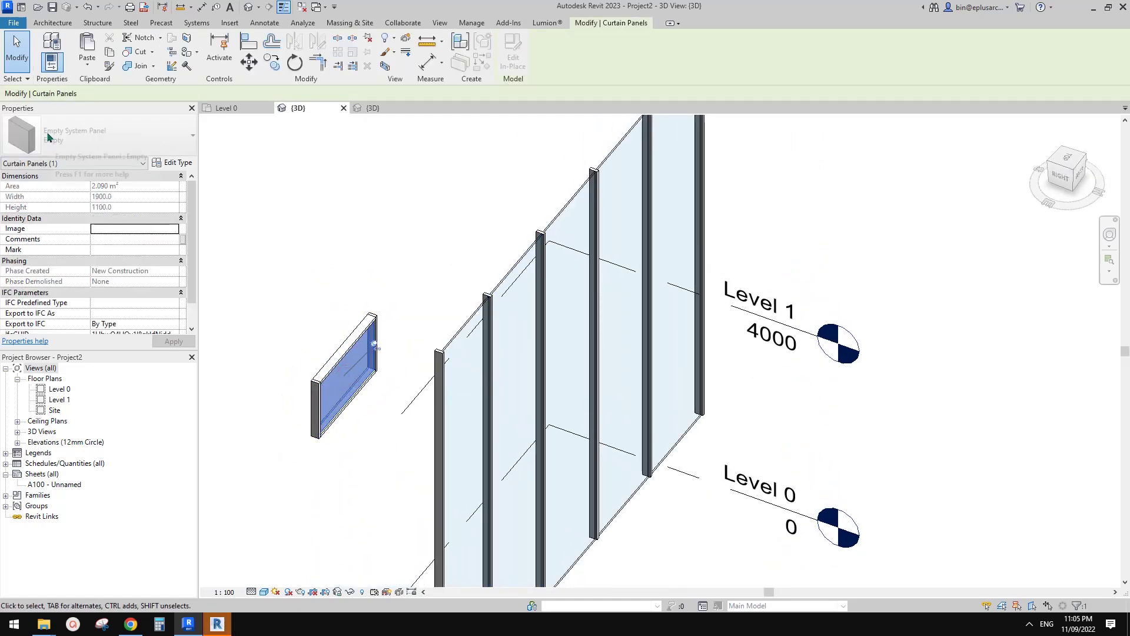
scroll(204, 181, down, 3)
shift+middle_drag(461, 282, 334, 290)
middle_drag(334, 290, 520, 316)
shift+middle_drag(353, 396, 370, 397)
key(Escape)
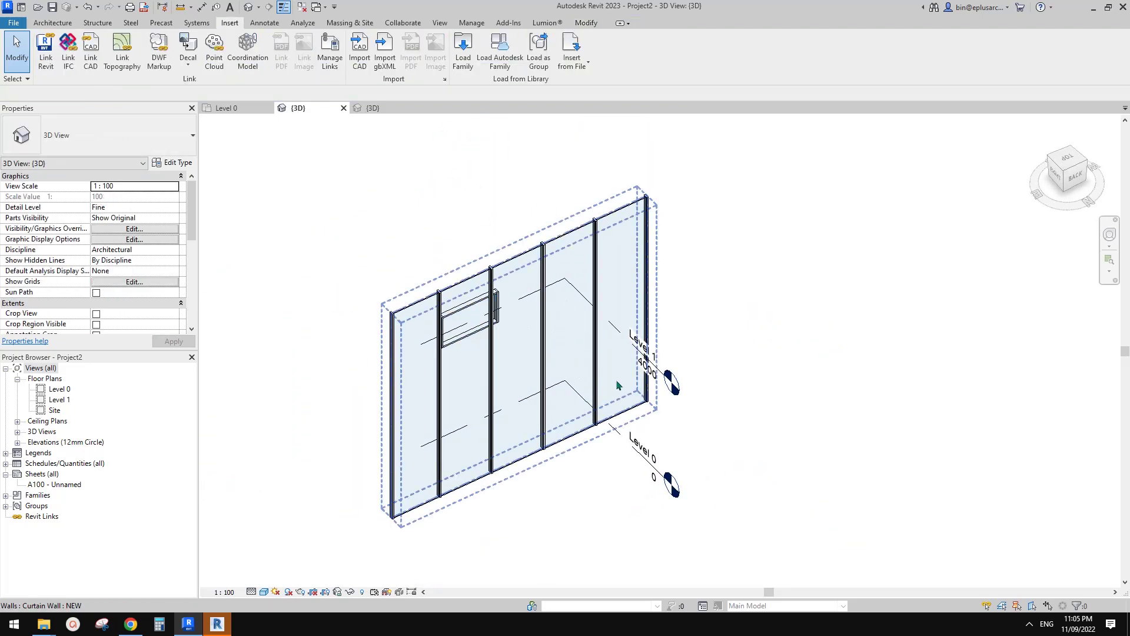
Set the Curtain Panel of the NEW curtain wall type to Empty System Panel : Empty
click(575, 357)
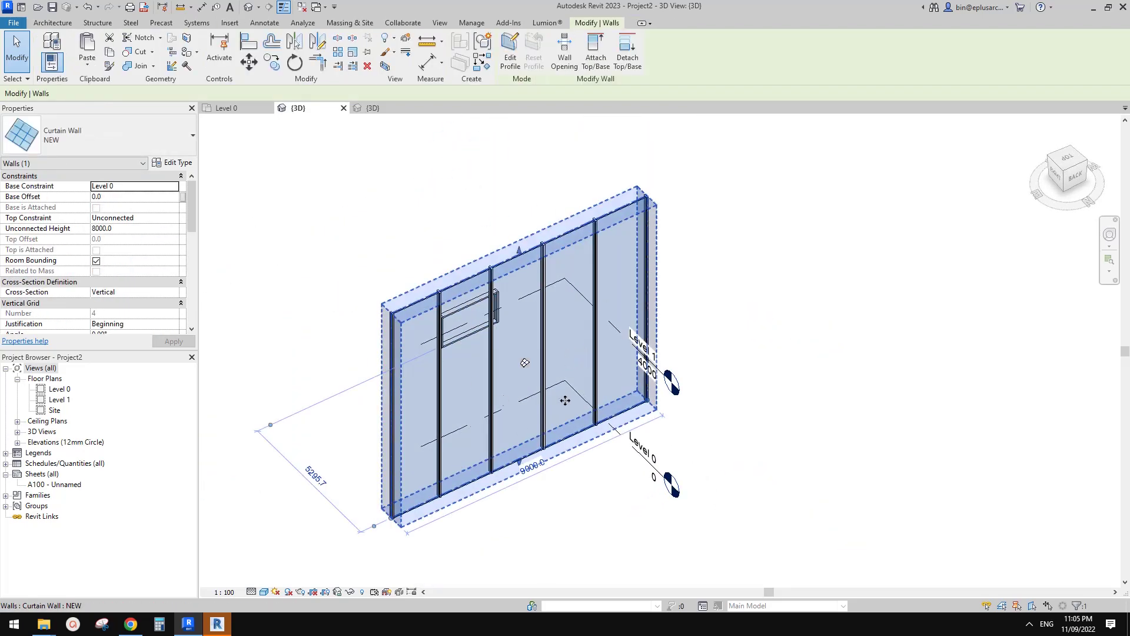
click(170, 163)
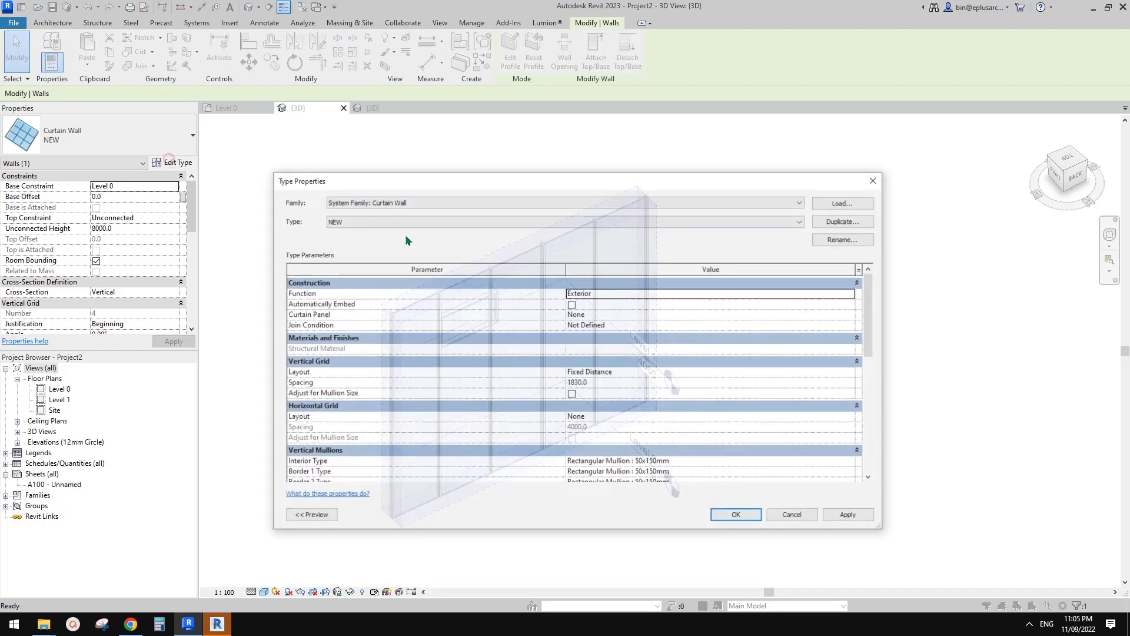
click(688, 315)
click(852, 315)
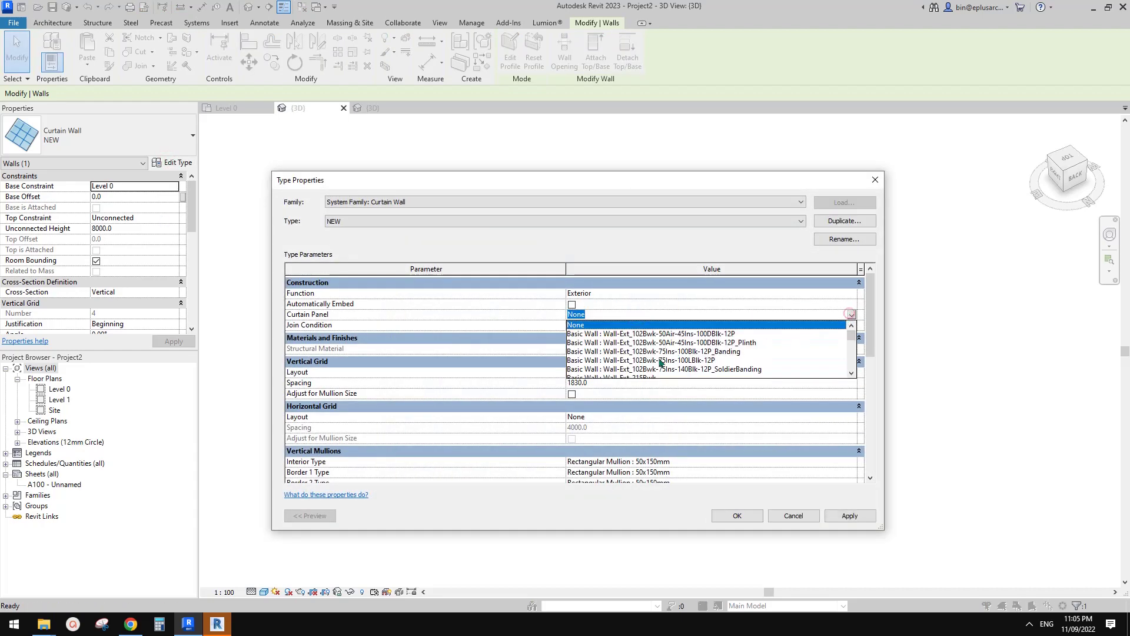
scroll(852, 354, down, 3)
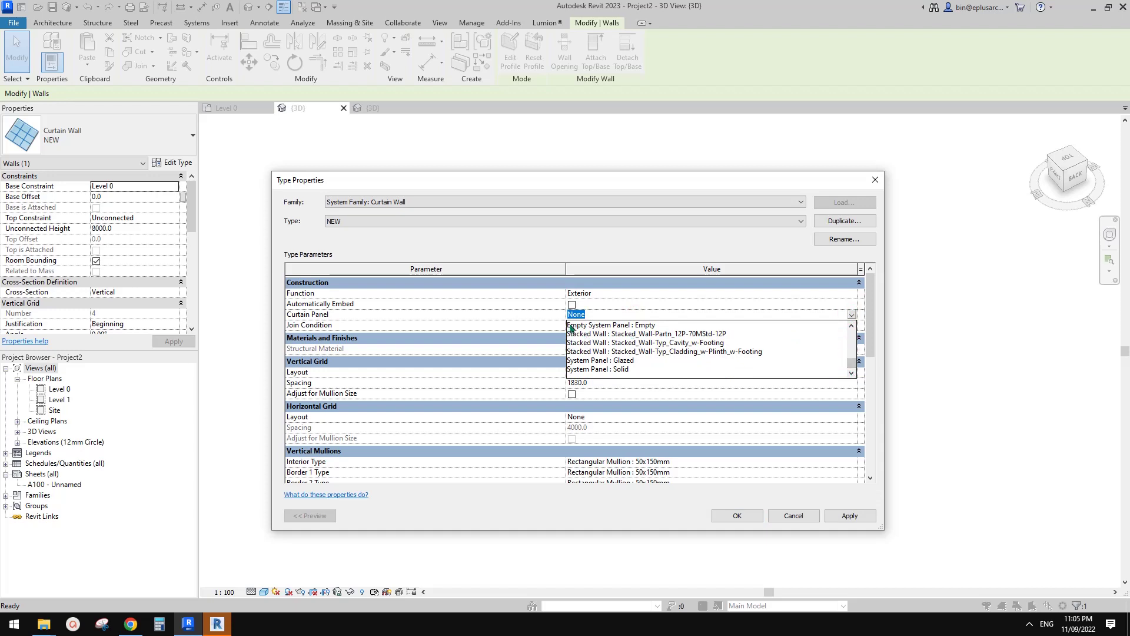
click(620, 326)
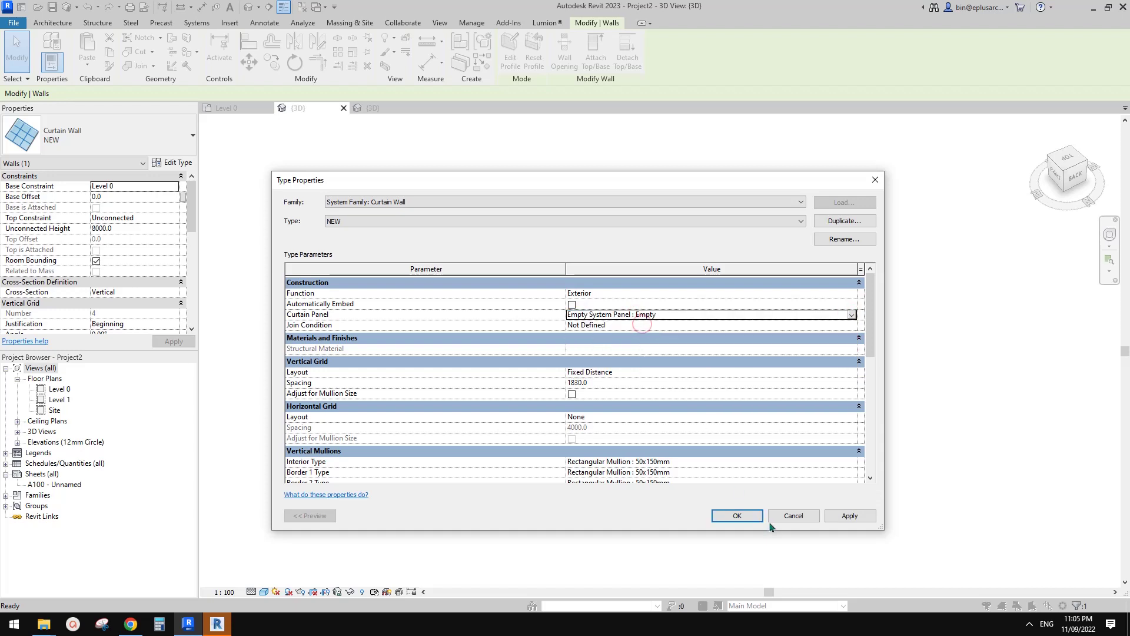
click(737, 516)
shift+middle_drag(694, 445, 624, 474)
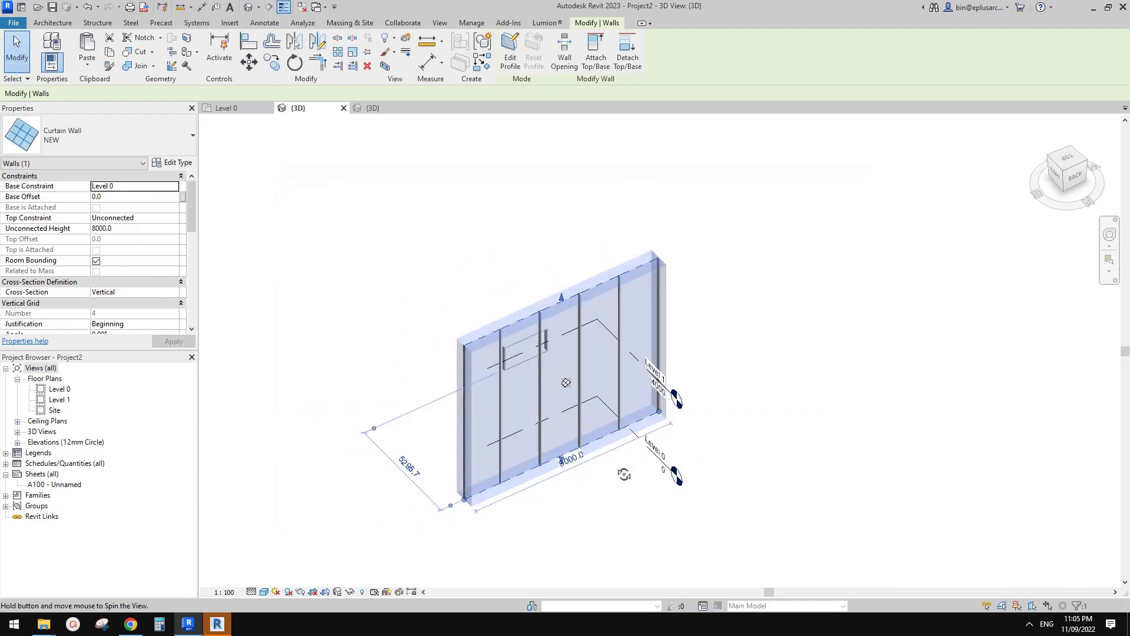
click(632, 510)
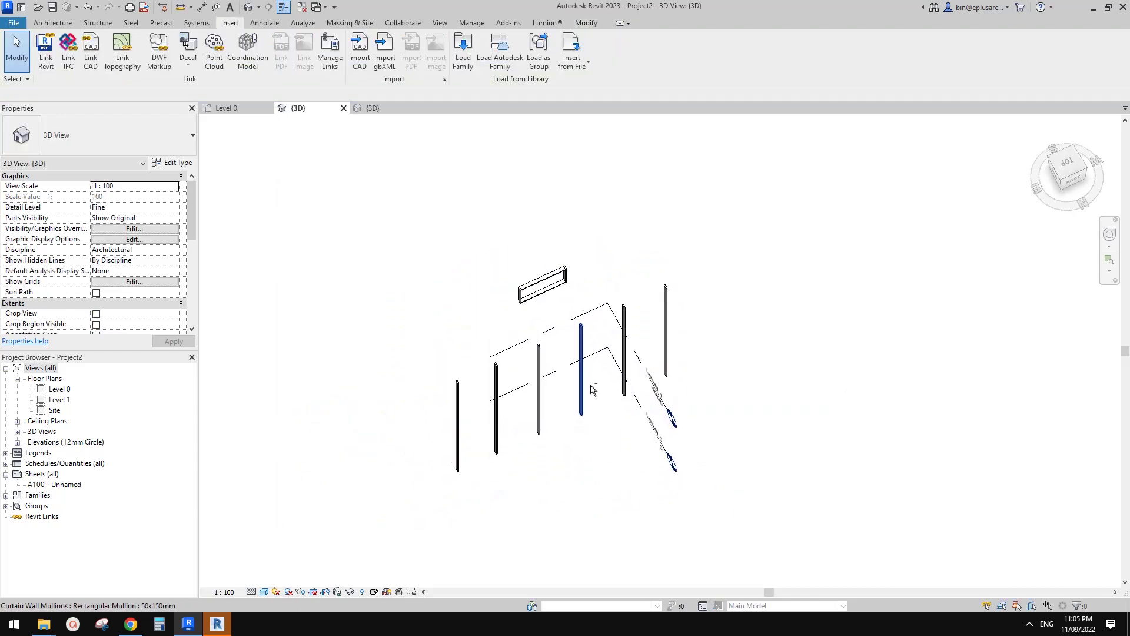
Delete the small pasted Empty Panel curtain wall from the 3D view
click(544, 288)
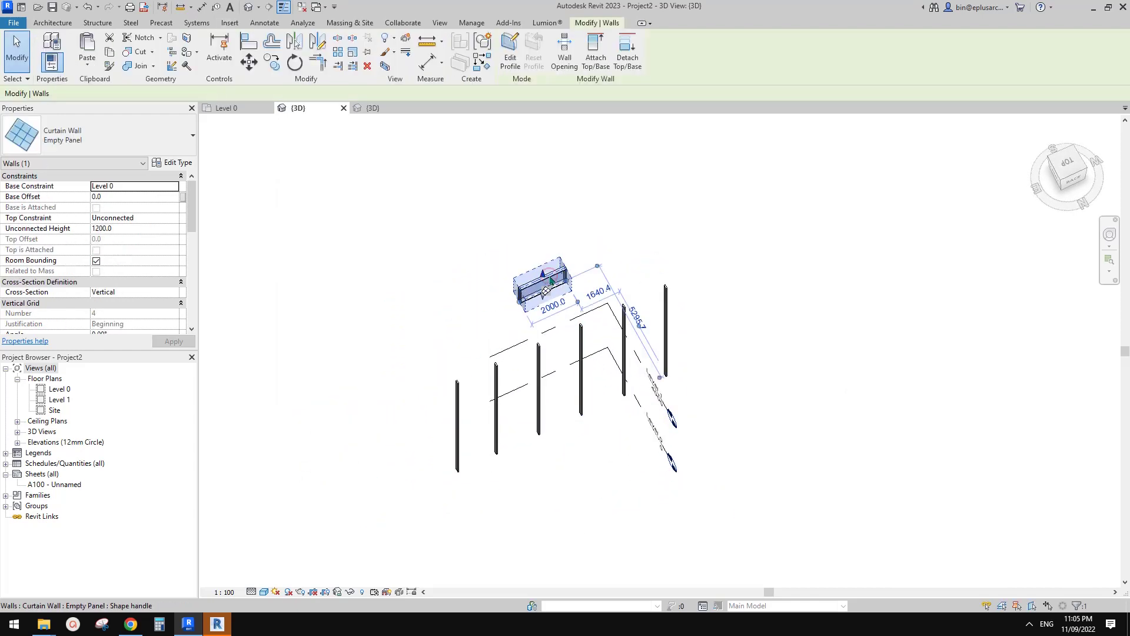
key(Delete)
scroll(608, 350, down, 2)
shift+middle_drag(631, 372, 527, 429)
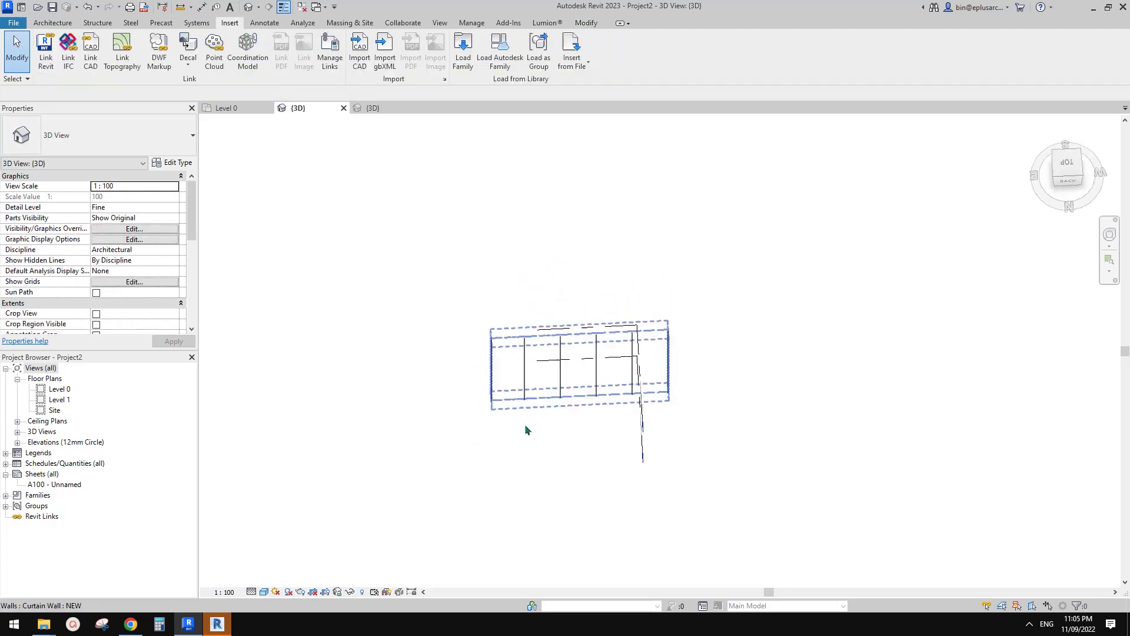
Switch to Chrome, check the arena reference images in the Youtube Video Ideas/Suggestion document, and return to Revit
click(130, 624)
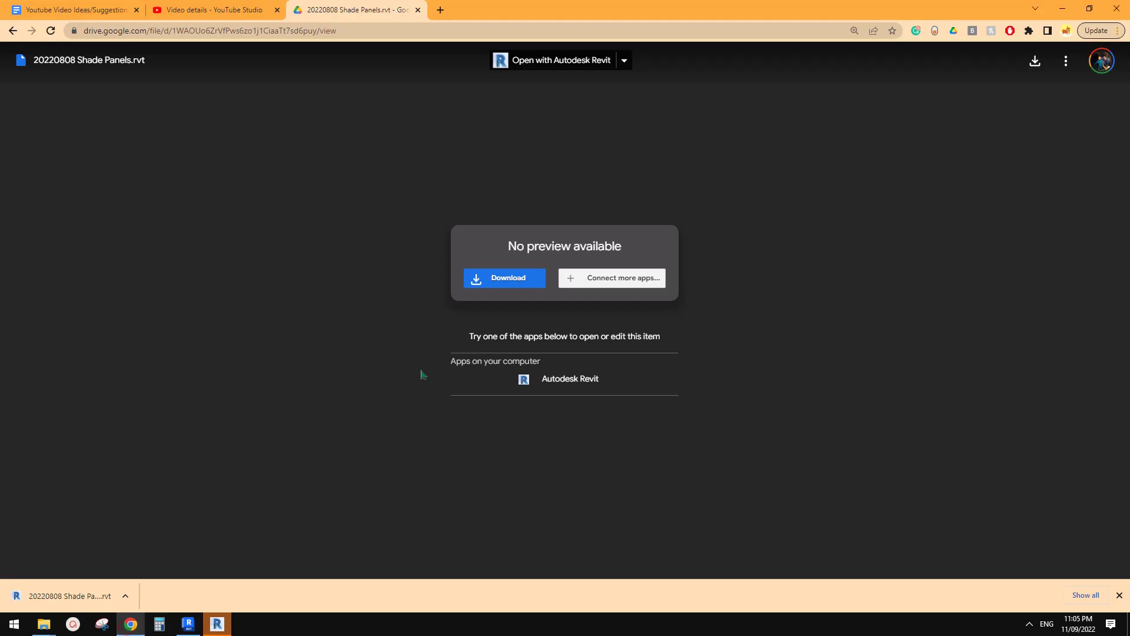
click(99, 10)
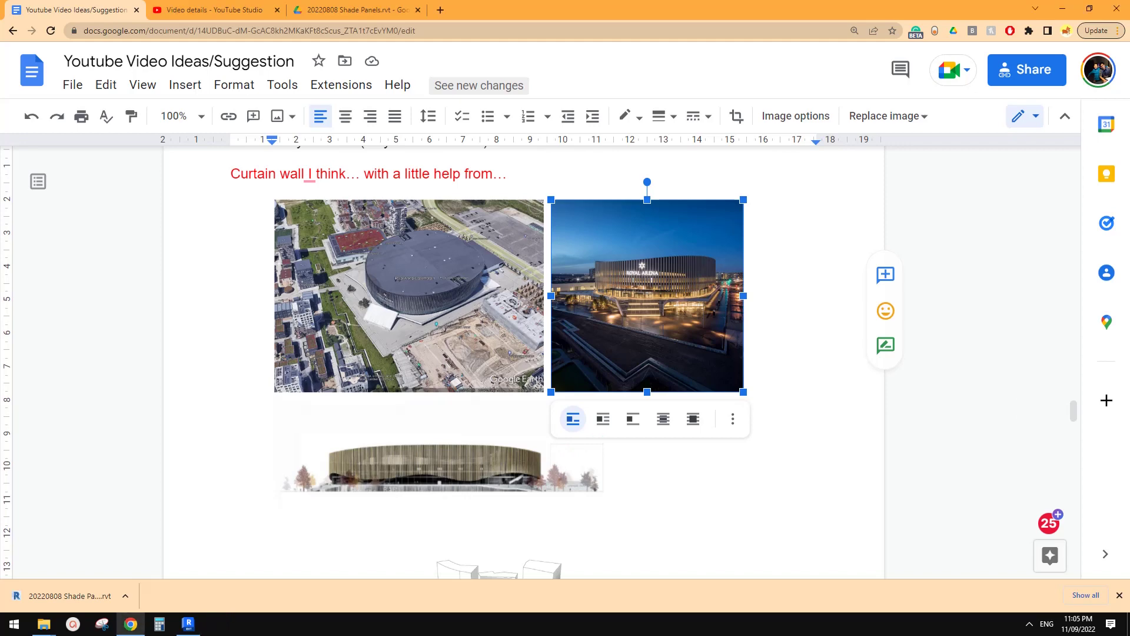
click(188, 626)
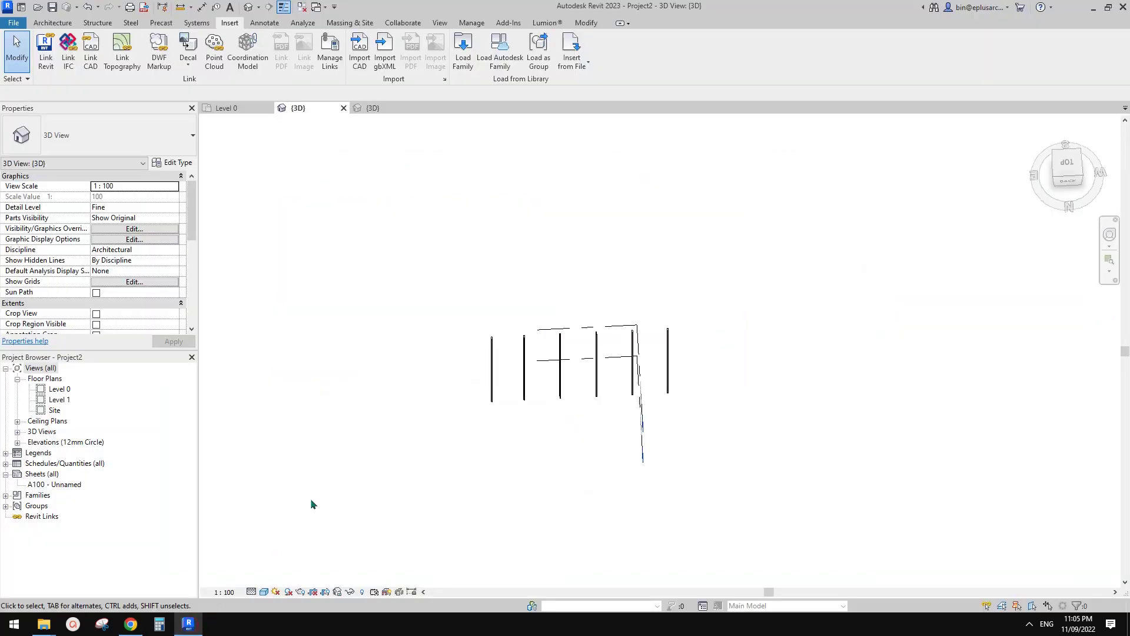
Draw a circular Curtain_Wall-Exterior_Glazing wall with a radius of about 31000 mm around the straight curtain wall in the Level 0 plan
shift+middle_drag(572, 417, 583, 454)
double_click(59, 391)
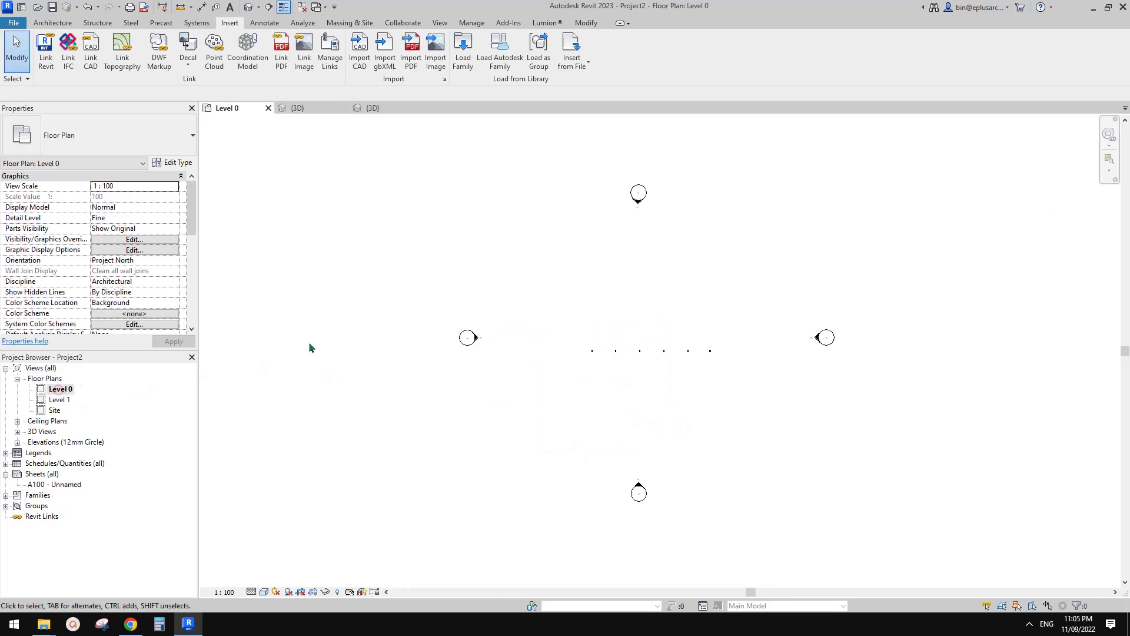
key(w)
key(a)
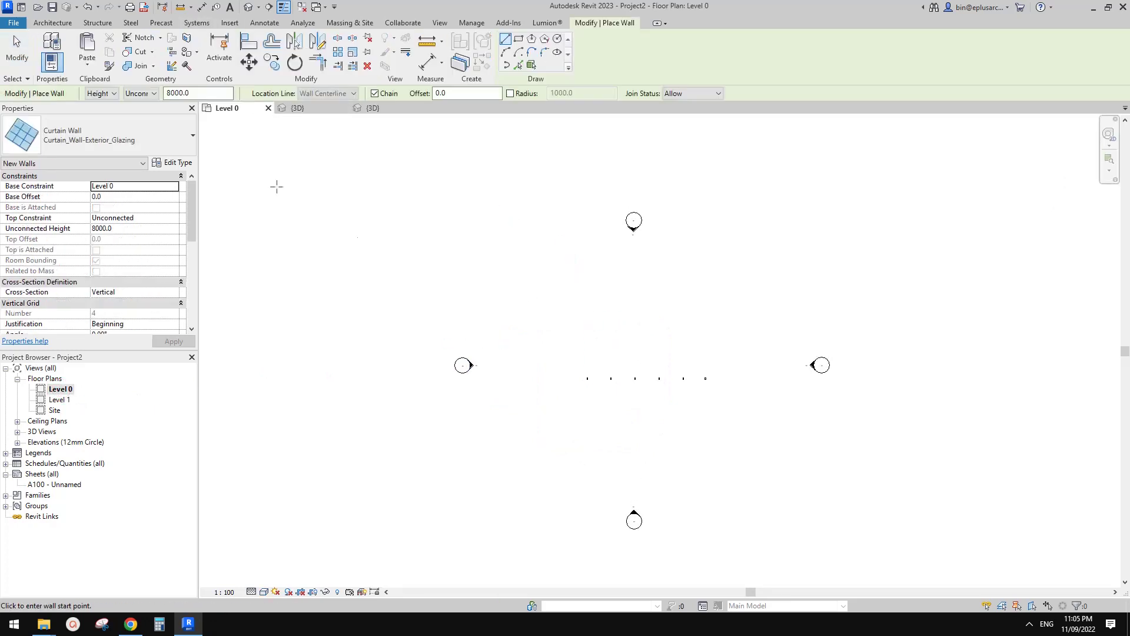
scroll(492, 330, down, 4)
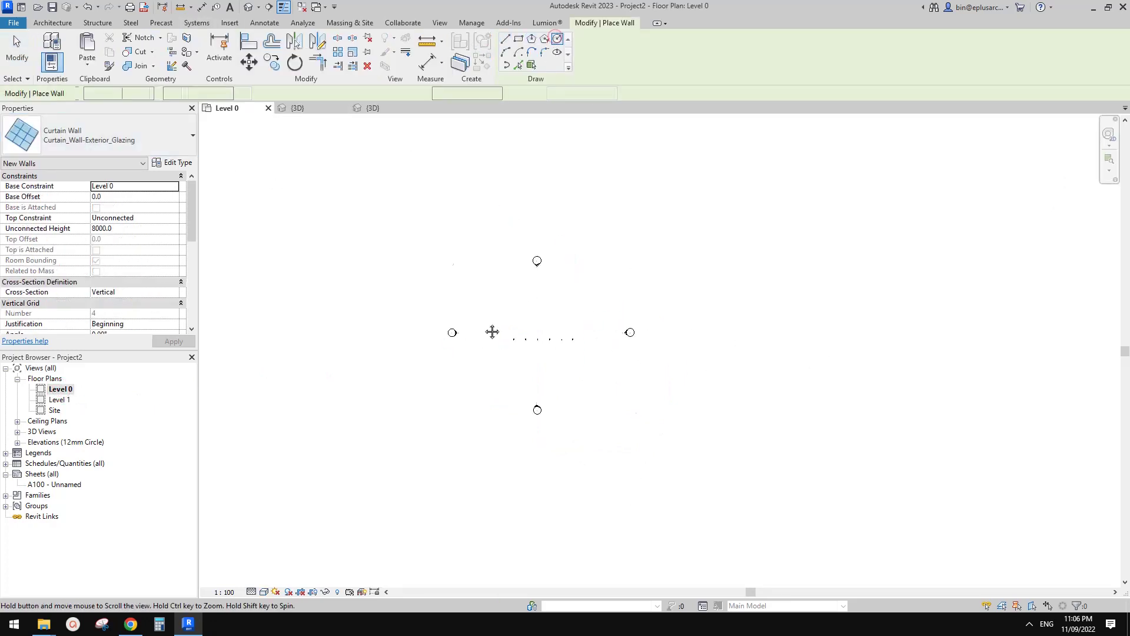
click(500, 323)
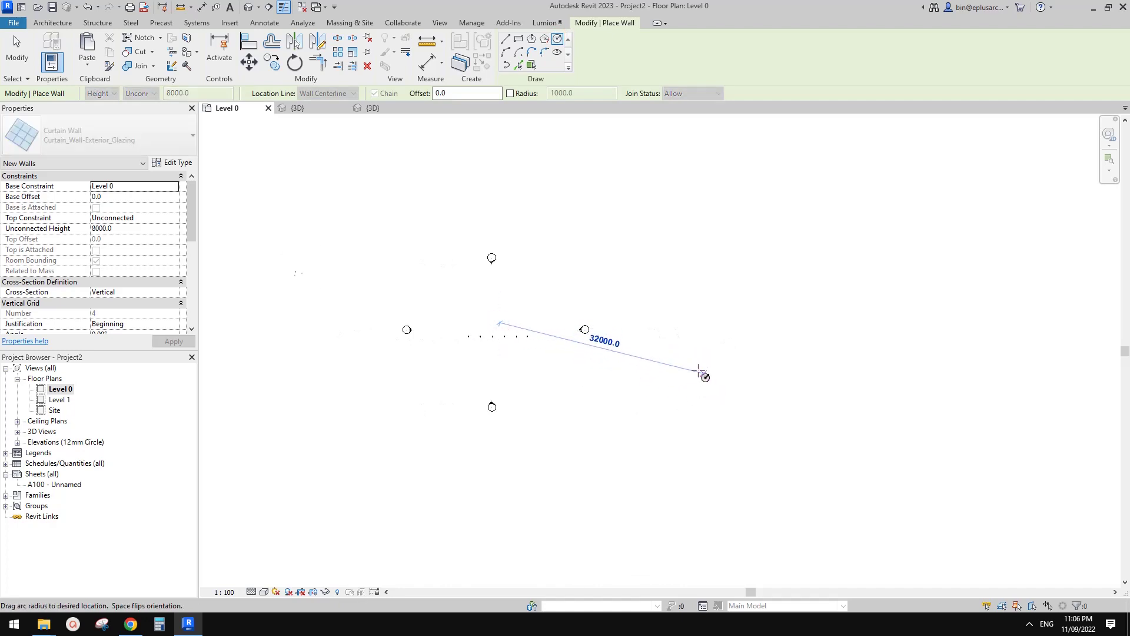
click(712, 398)
key(Escape)
key(Escape)
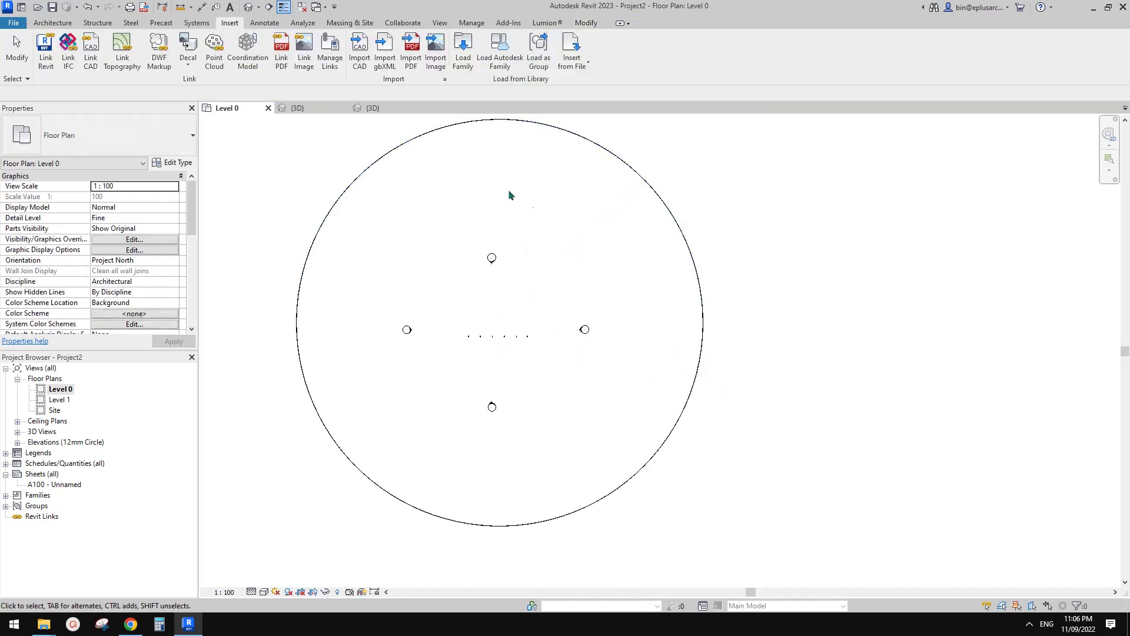
Delete the straight NEW curtain wall inside the circular wall in the 3D view
click(250, 9)
scroll(555, 298, down, 4)
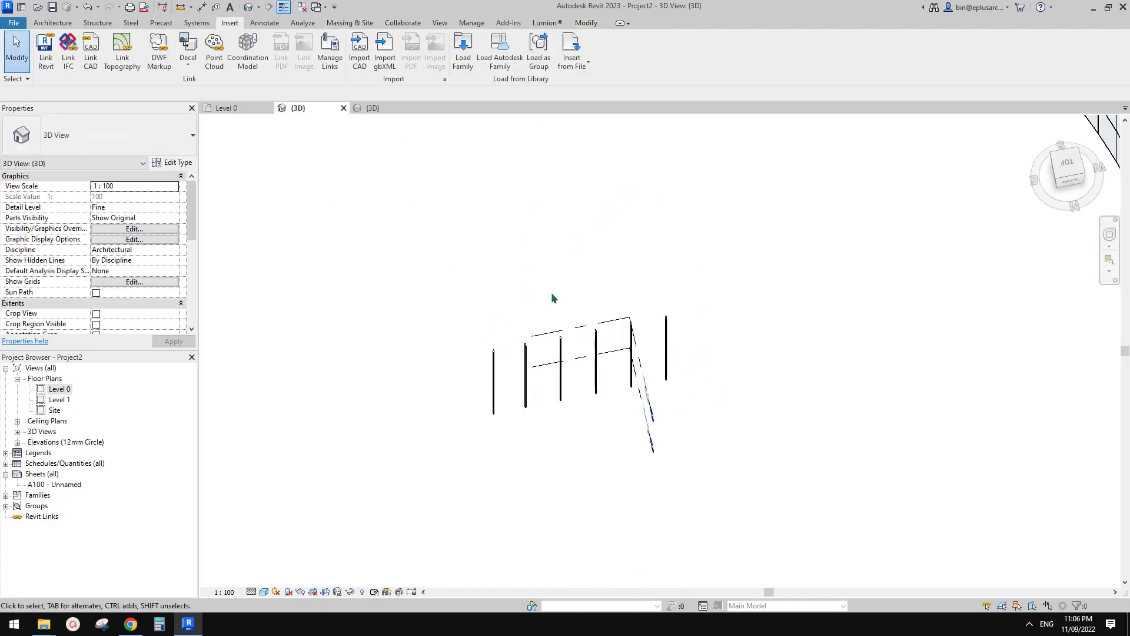
key(Tab)
click(576, 328)
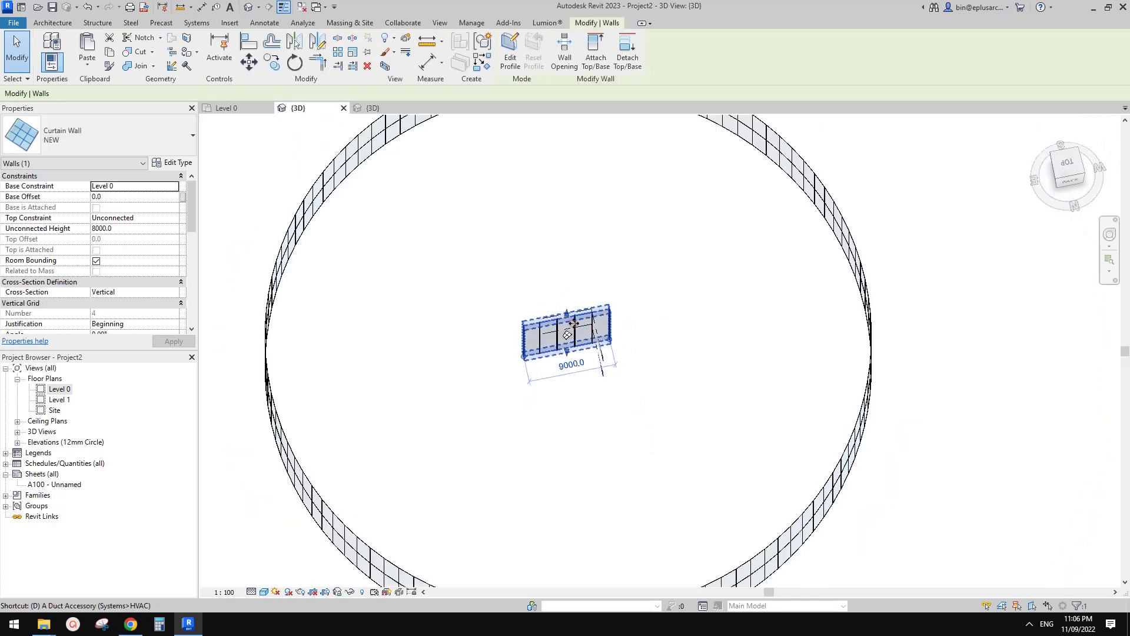
key(Delete)
Change both halves of the circular curtain wall to the NEW type and delete the non-associated gridlines
scroll(571, 371, down, 1)
shift+middle_drag(570, 371, 647, 201)
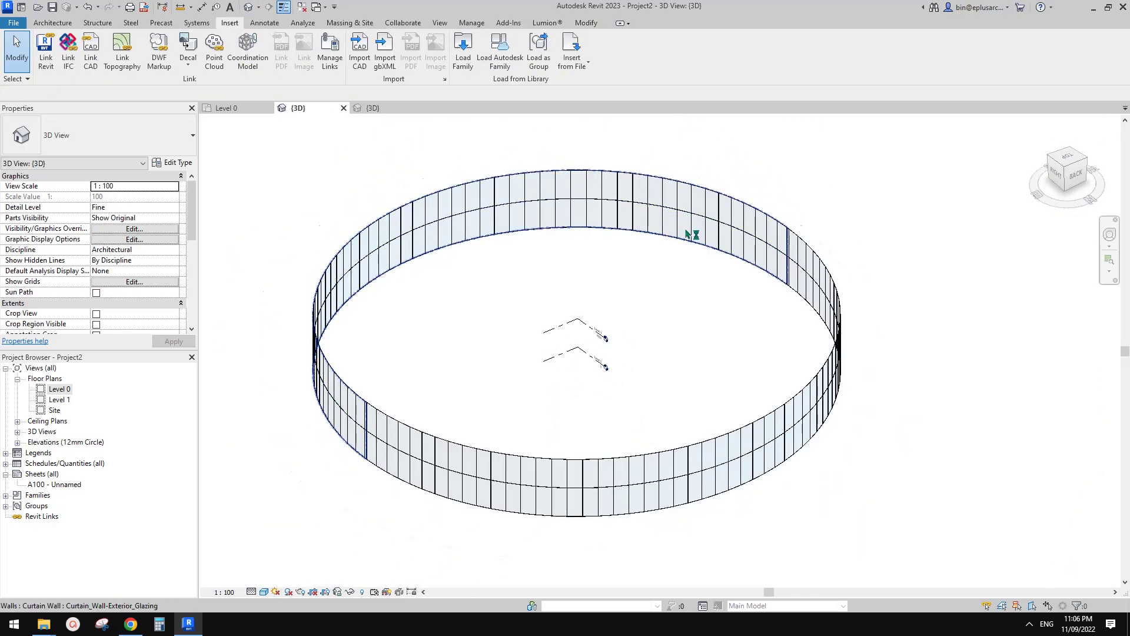
scroll(697, 229, up, 1)
key(Tab)
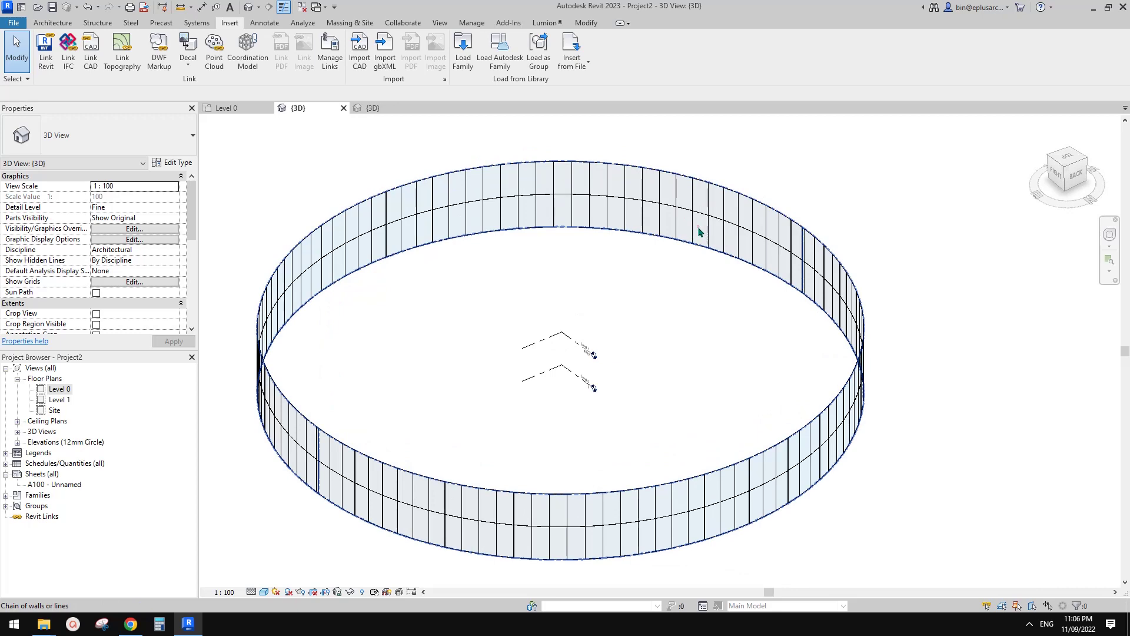
click(699, 231)
click(130, 128)
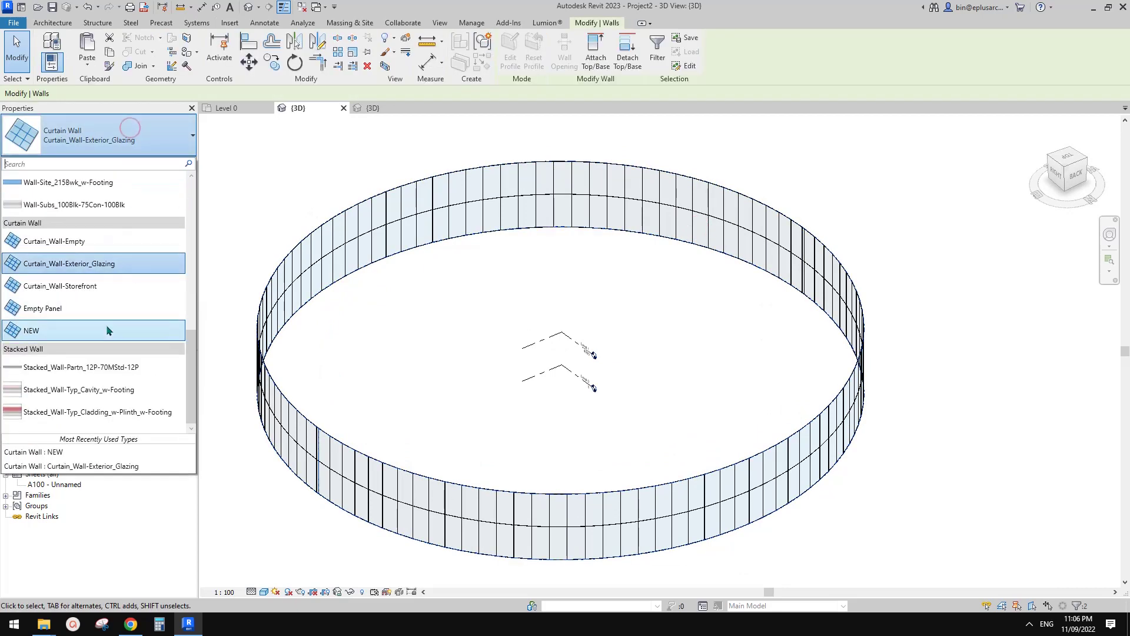
click(55, 332)
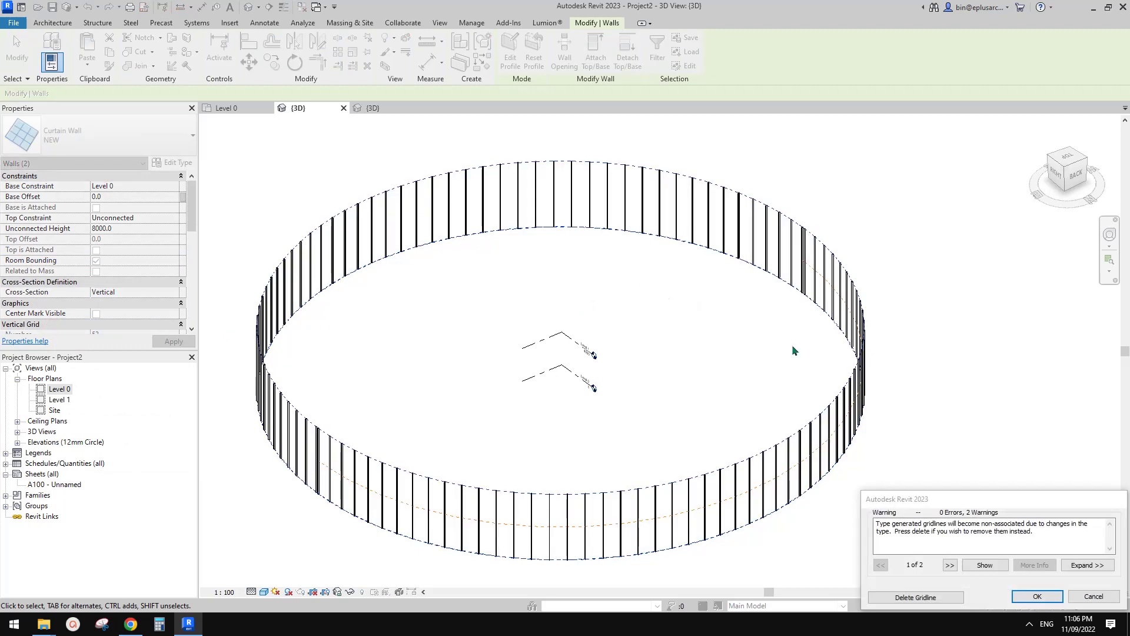
click(942, 599)
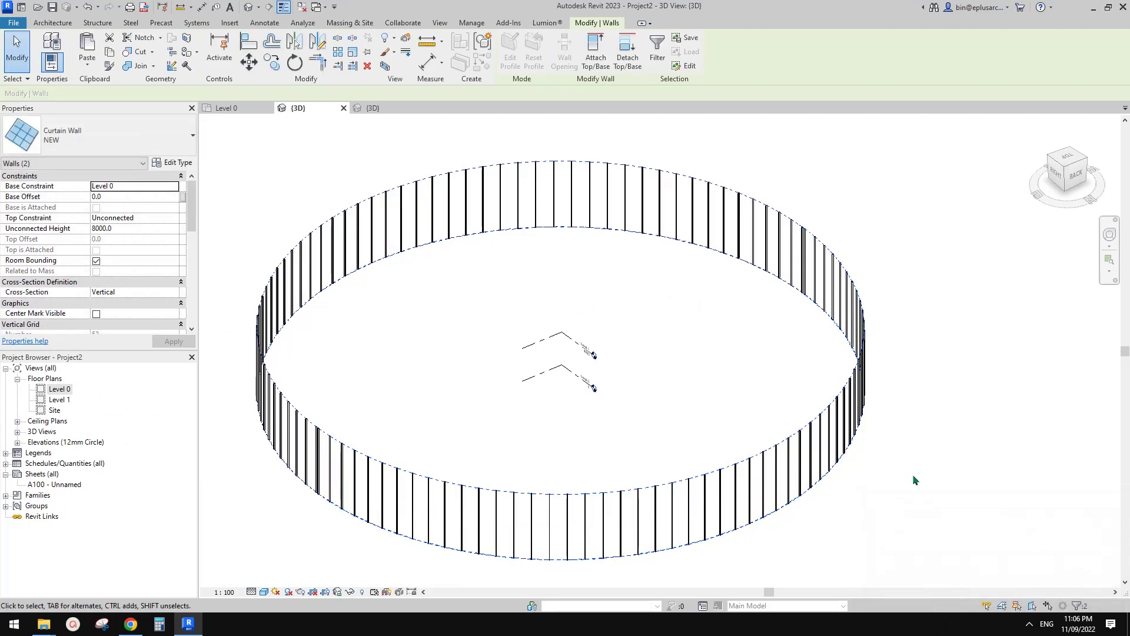
Set the vertical grid spacing of the NEW curtain wall type to 500 mm
click(173, 162)
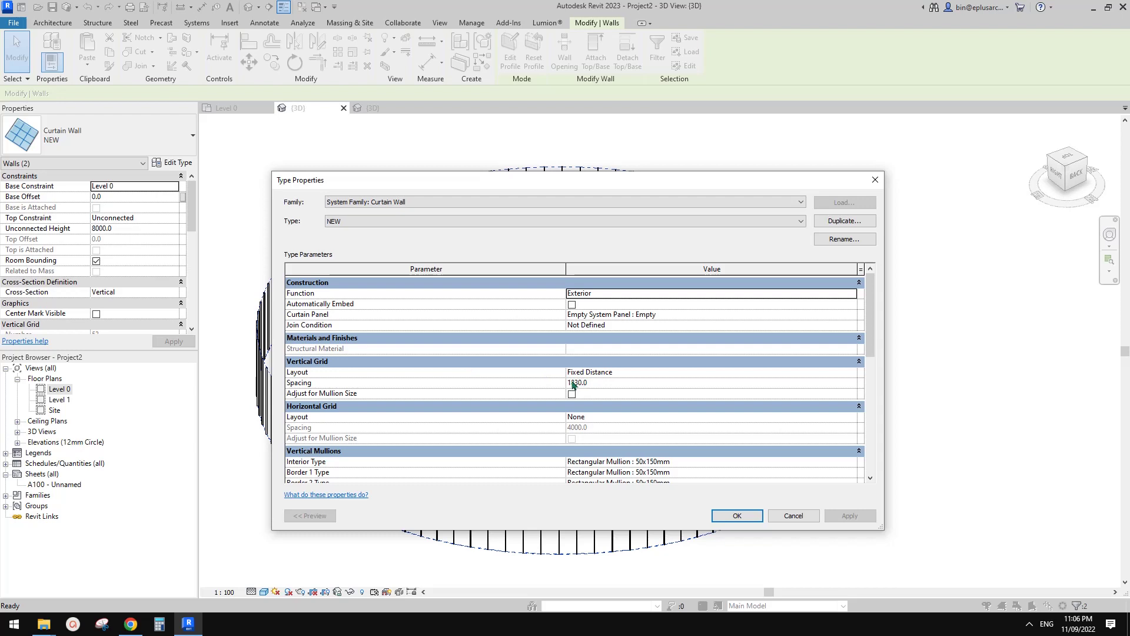
click(604, 382)
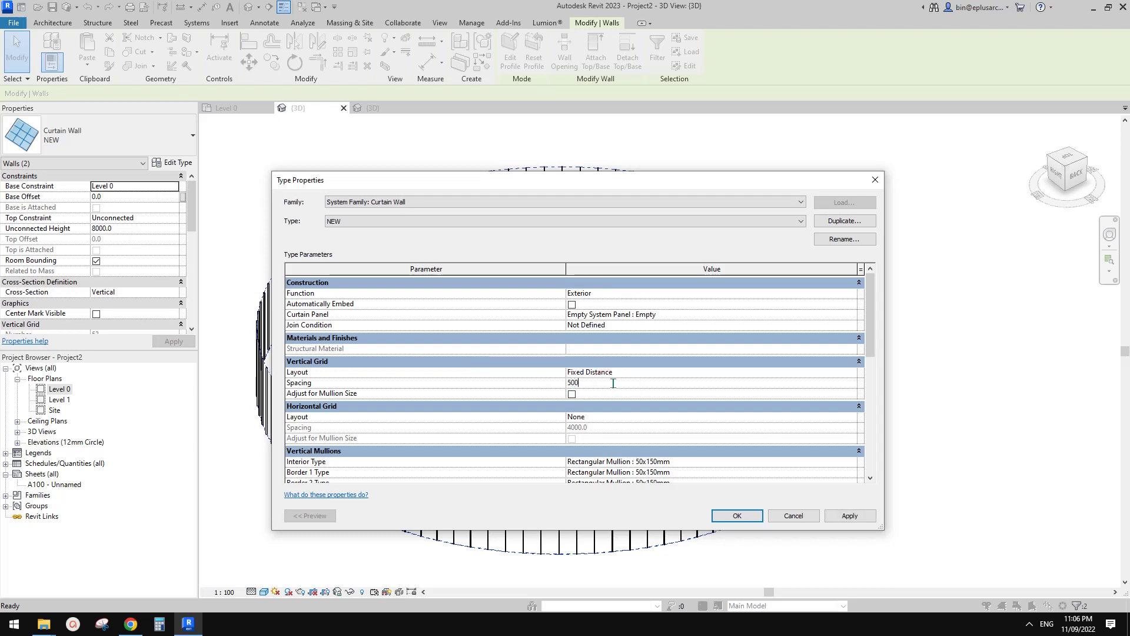
click(738, 515)
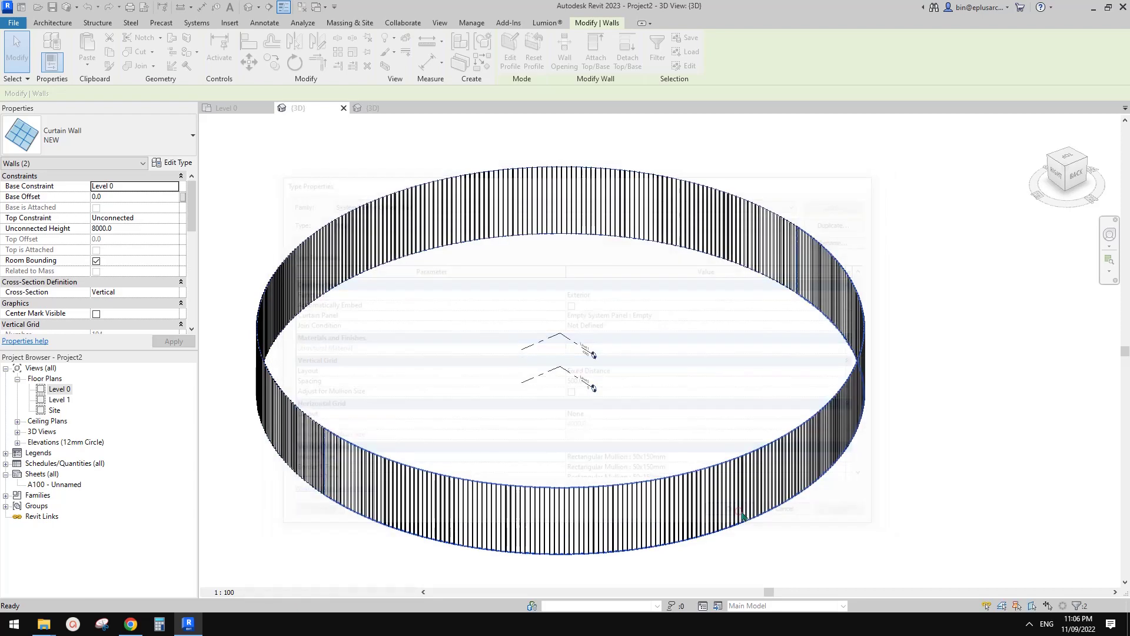
key(Escape)
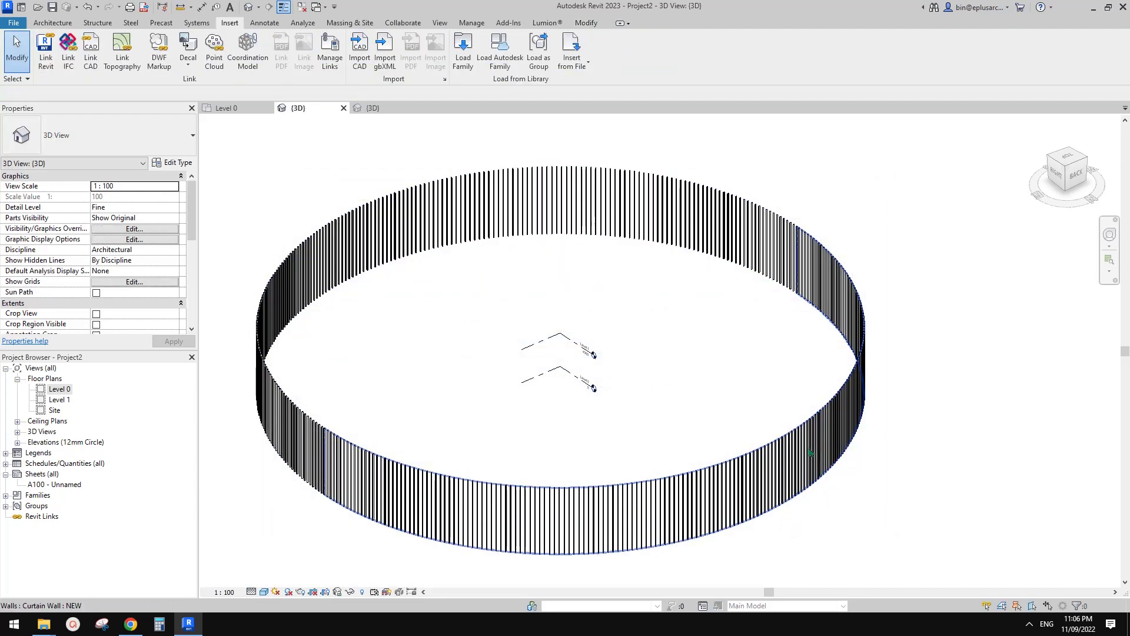
Increase the unconnected height of both halves of the circular curtain wall together
click(754, 487)
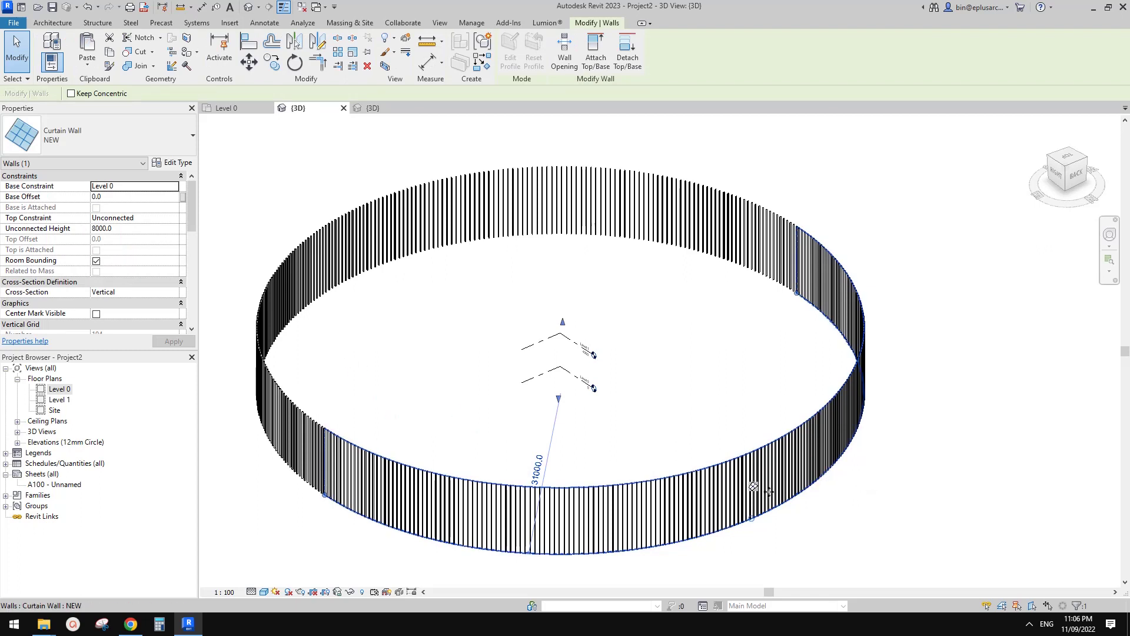
click(849, 503)
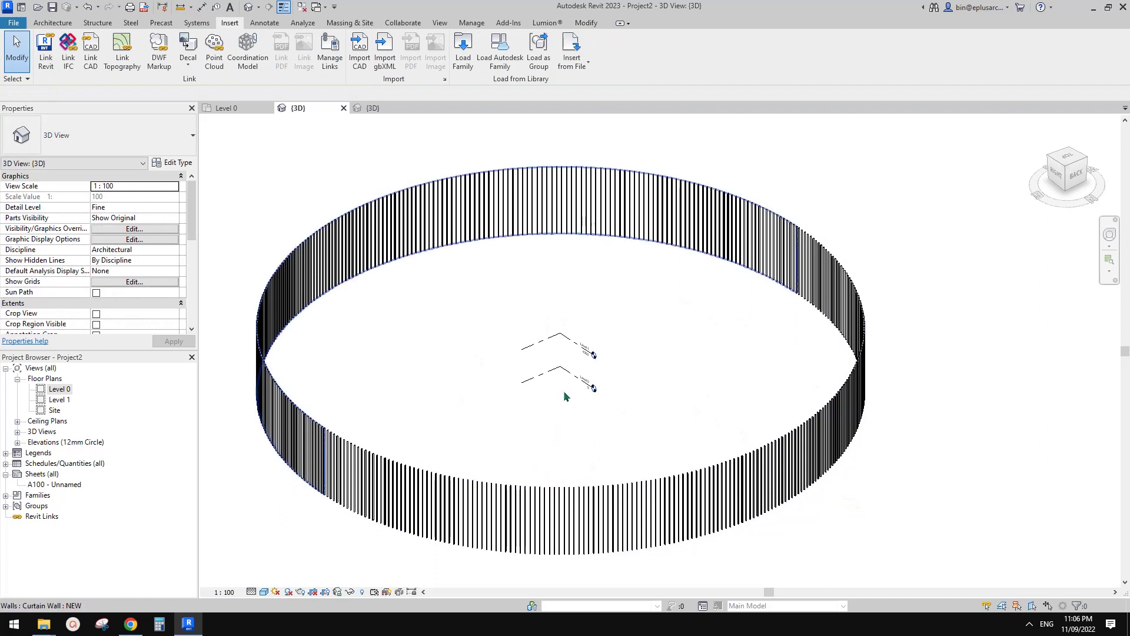
scroll(795, 412, down, 2)
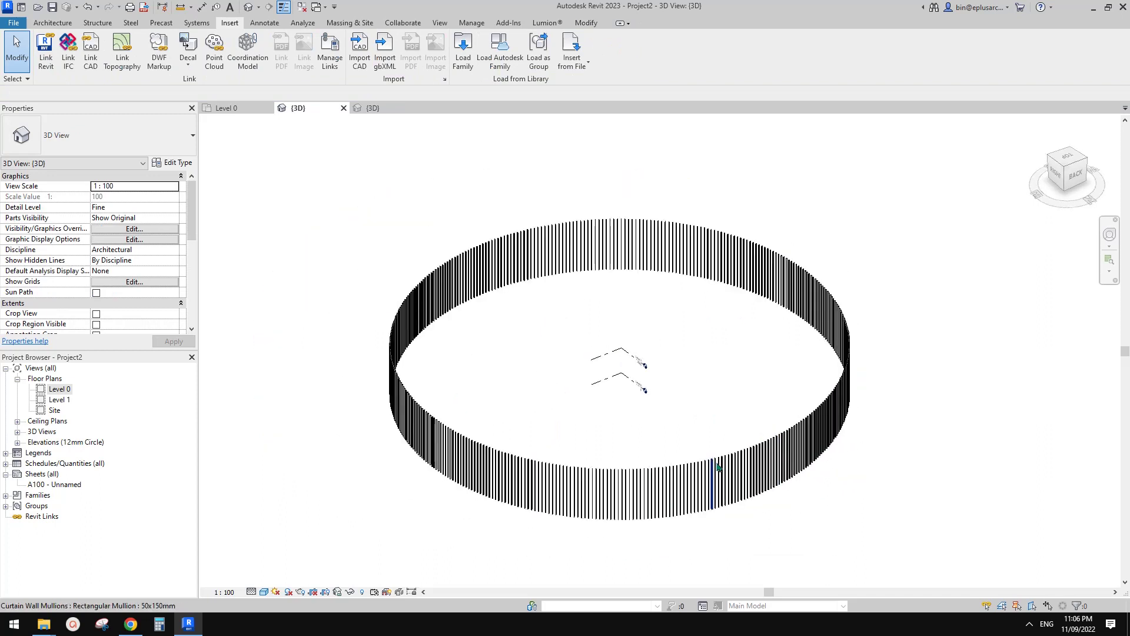
mouse_move(729, 462)
shift+middle_down()
mouse_move(732, 381)
mouse_move(663, 375)
mouse_move(714, 470)
shift+middle_up()
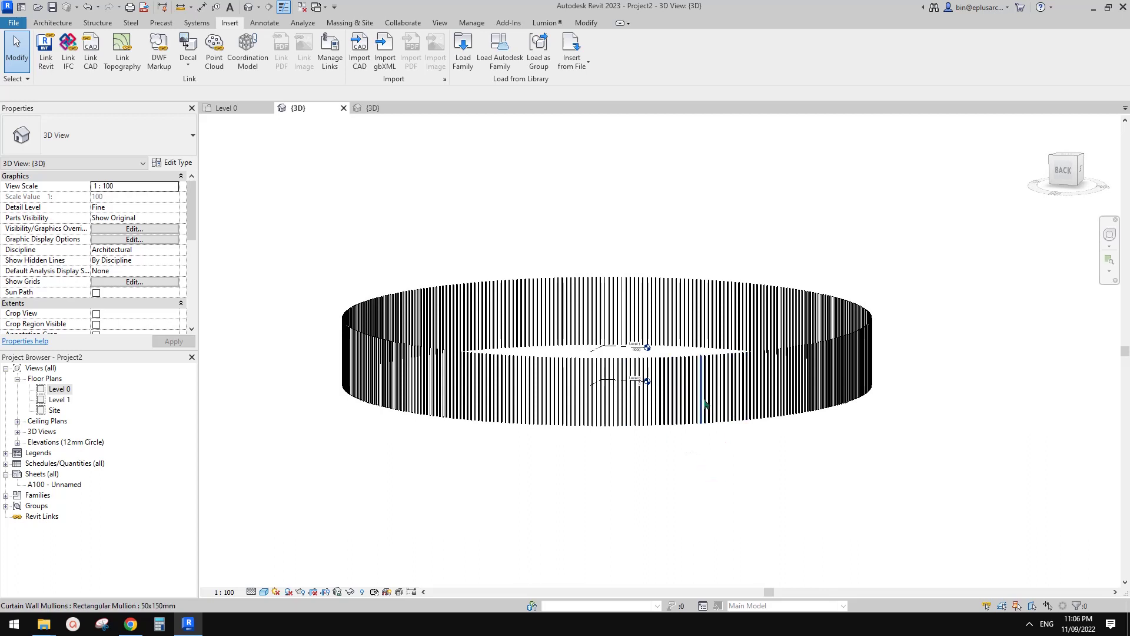
shift+middle_drag(624, 382, 639, 431)
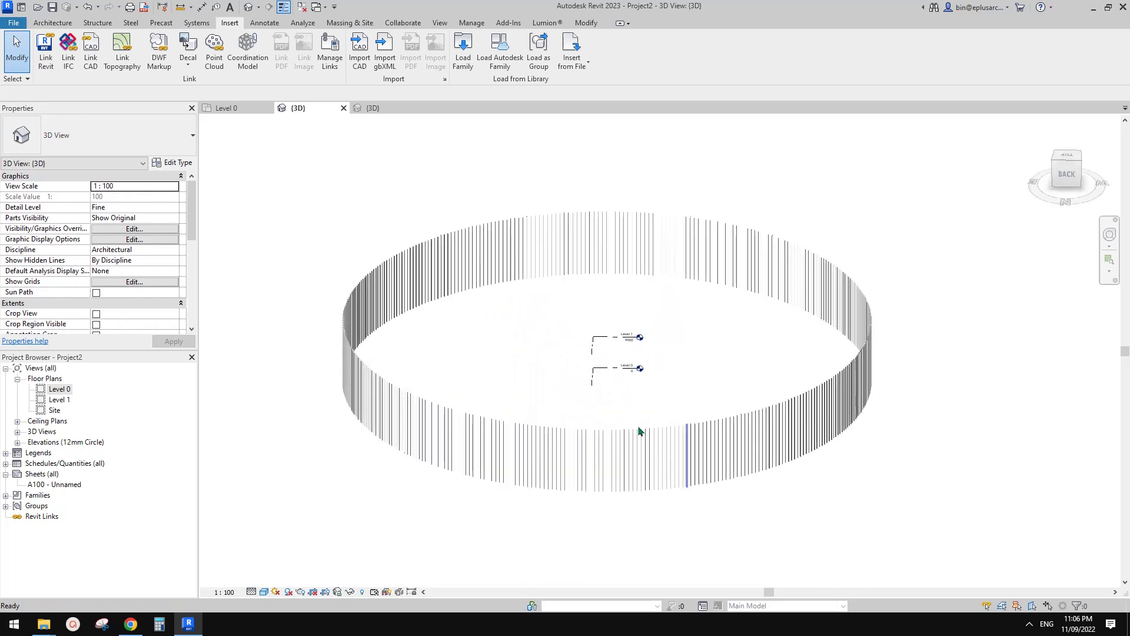
shift+middle_drag(650, 383, 795, 431)
click(665, 412)
key(Tab)
click(788, 426)
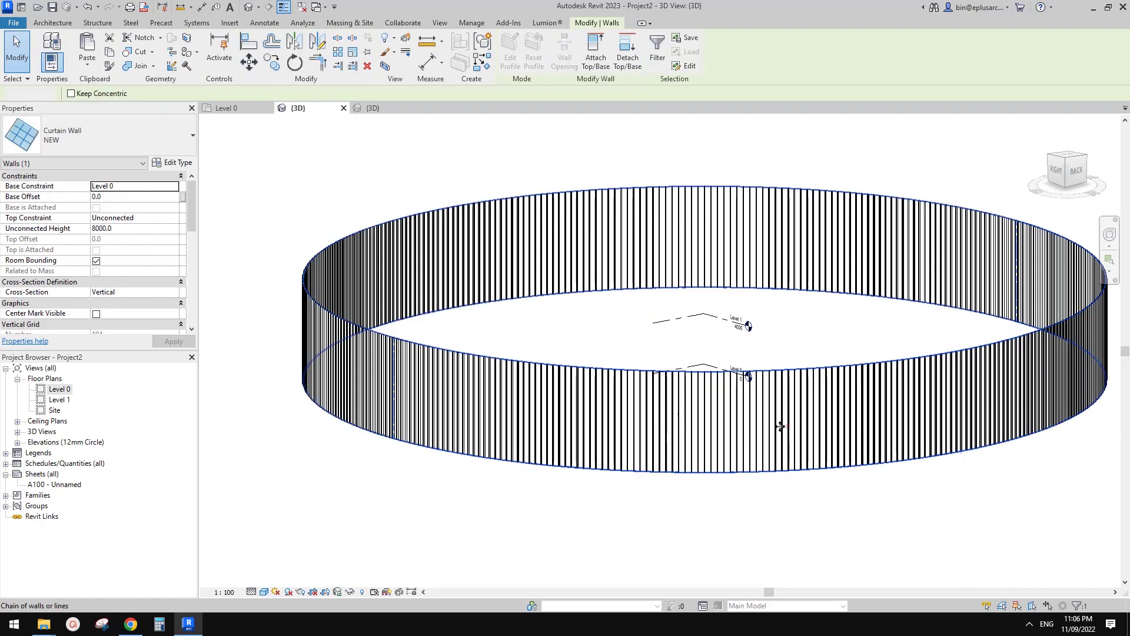
click(137, 228)
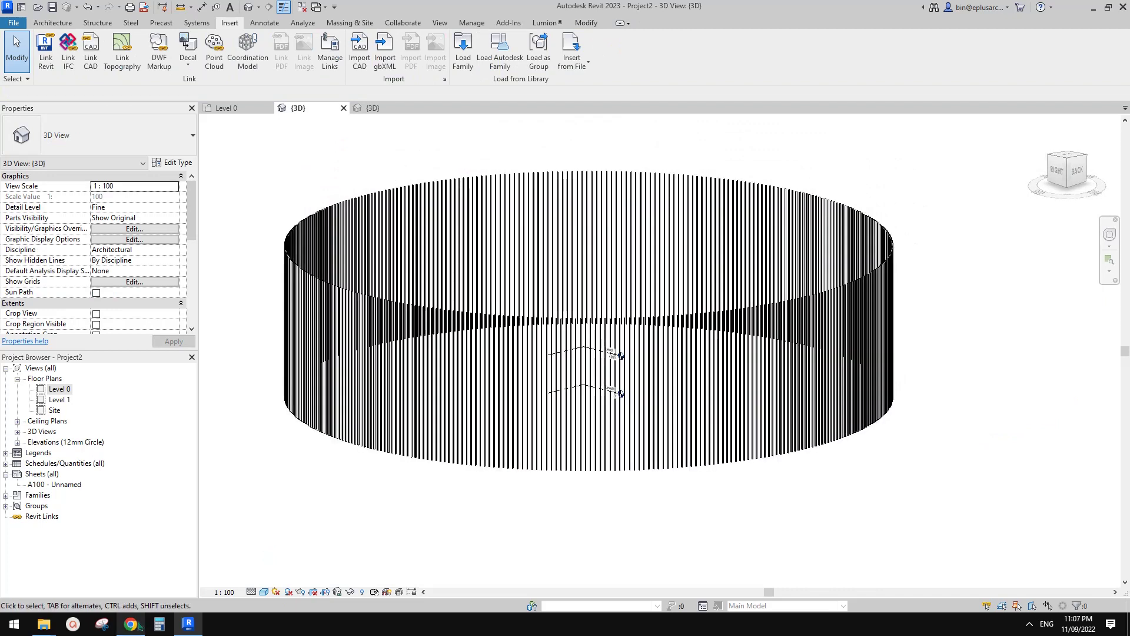
Review the arena reference images in the Google Docs document and compare them with the circular curtain wall in Revit
click(138, 625)
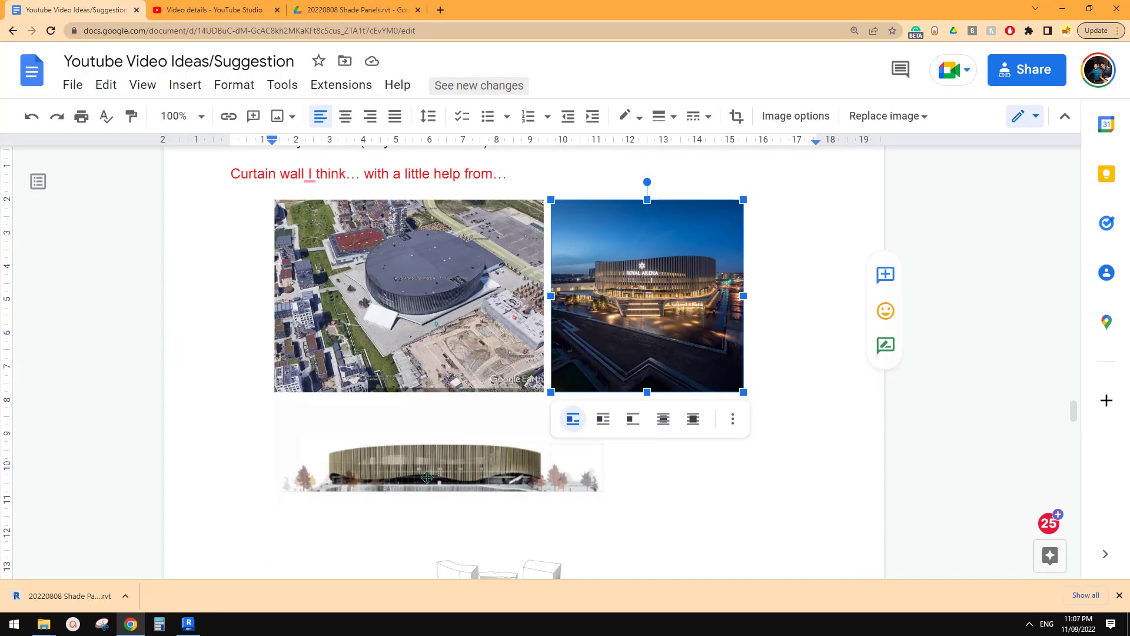
click(200, 623)
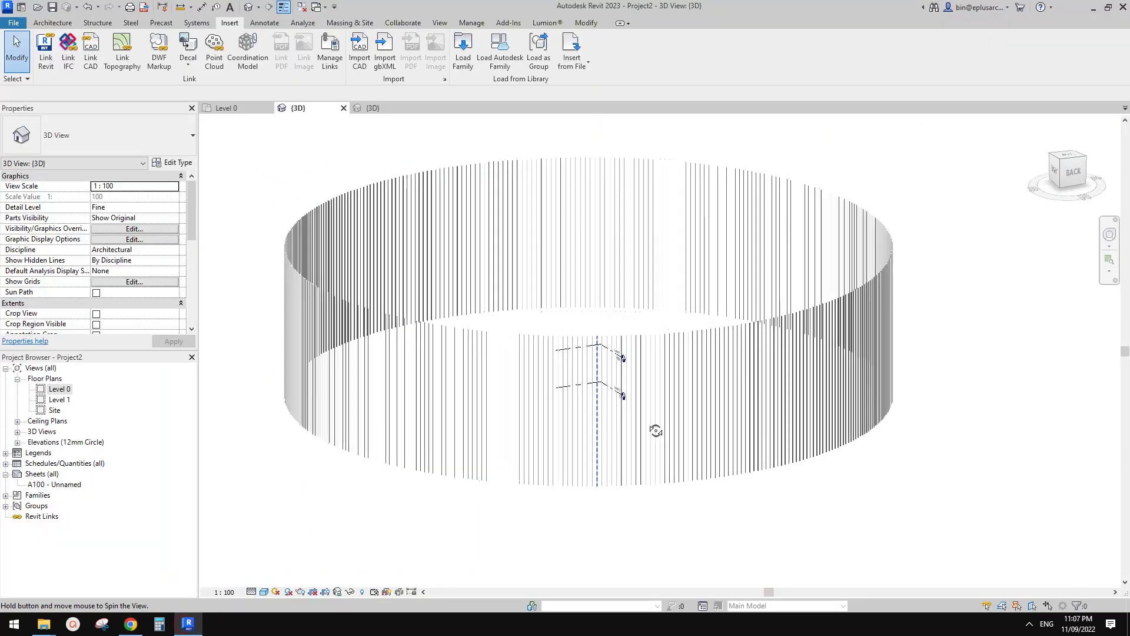
click(727, 373)
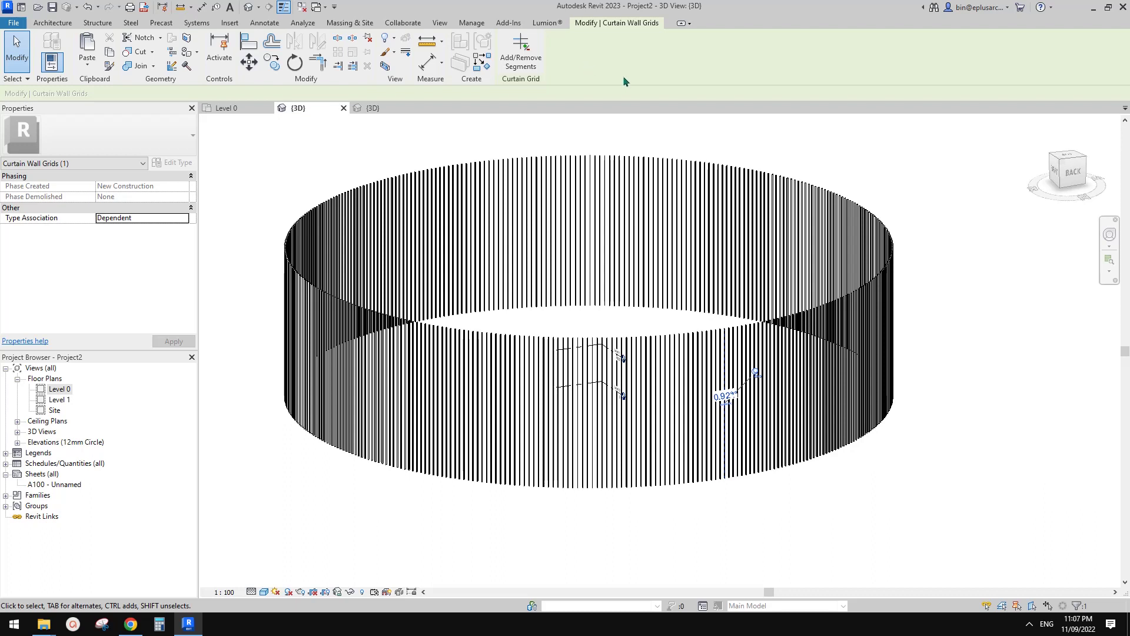
key(Escape)
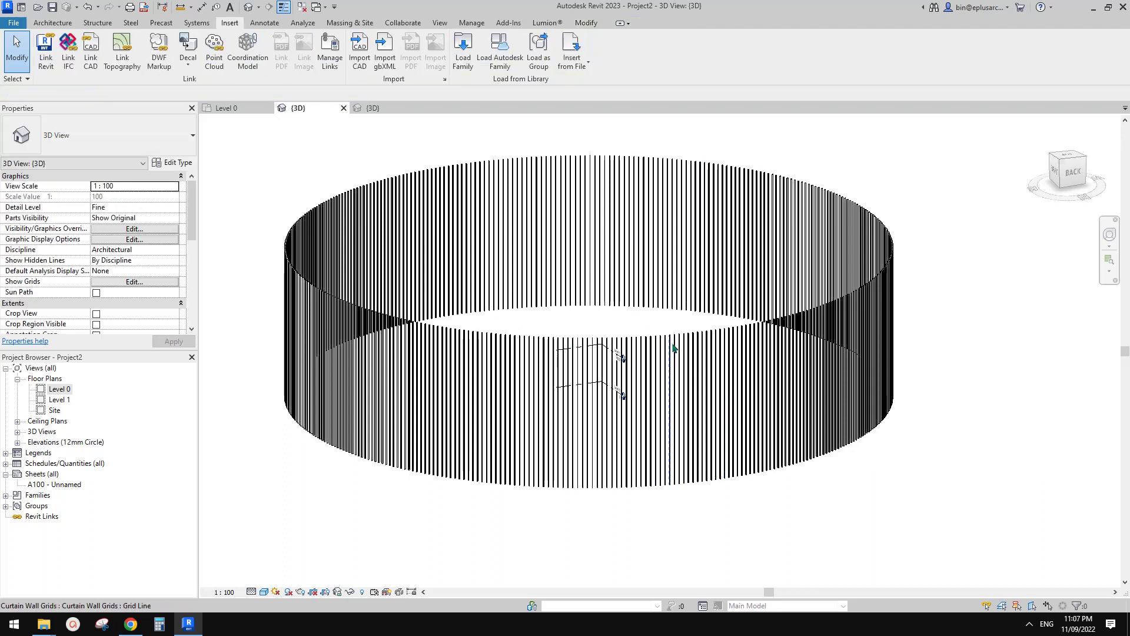
Start a roof by footprint on Level 1 and sketch a rectangular boundary about 96000 mm long around the circular wall
scroll(674, 348, down, 3)
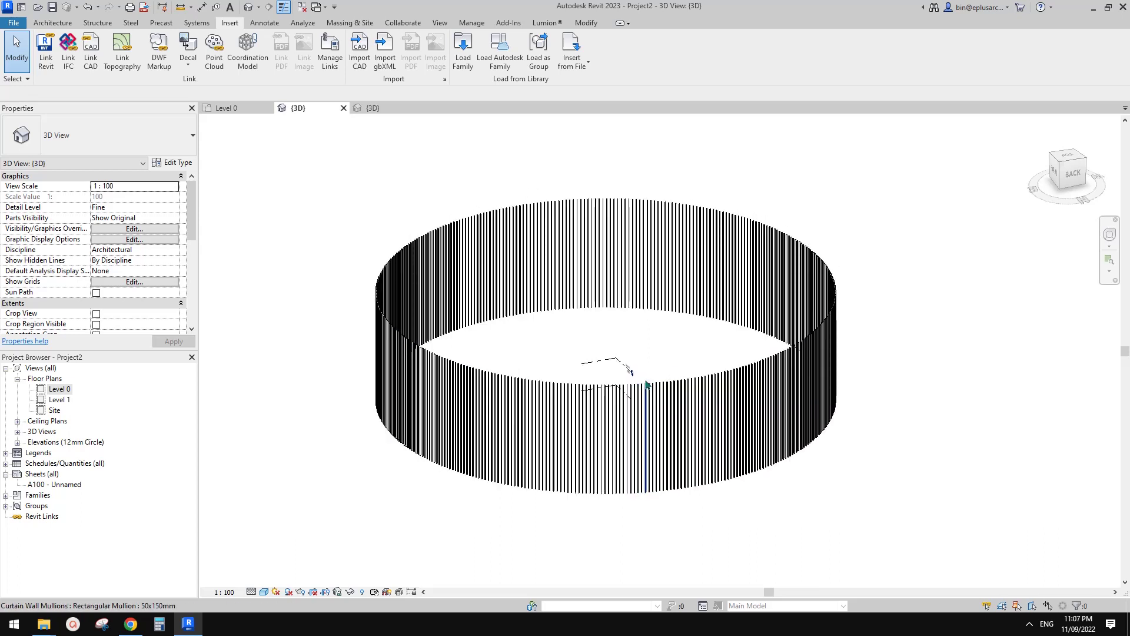
shift+middle_drag(646, 381, 651, 441)
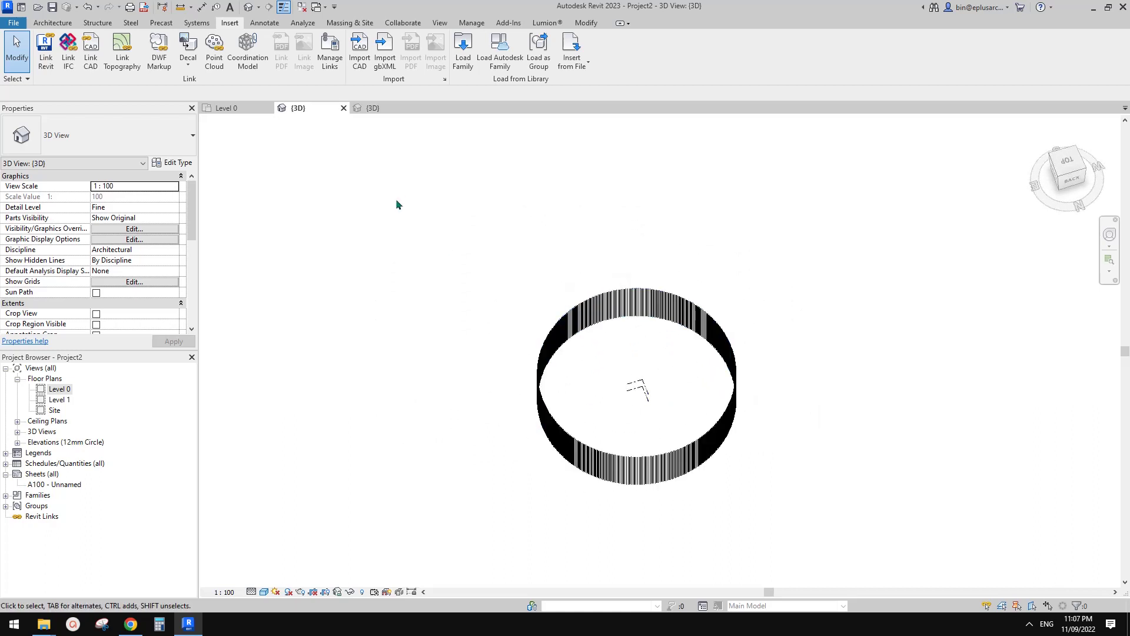
click(57, 23)
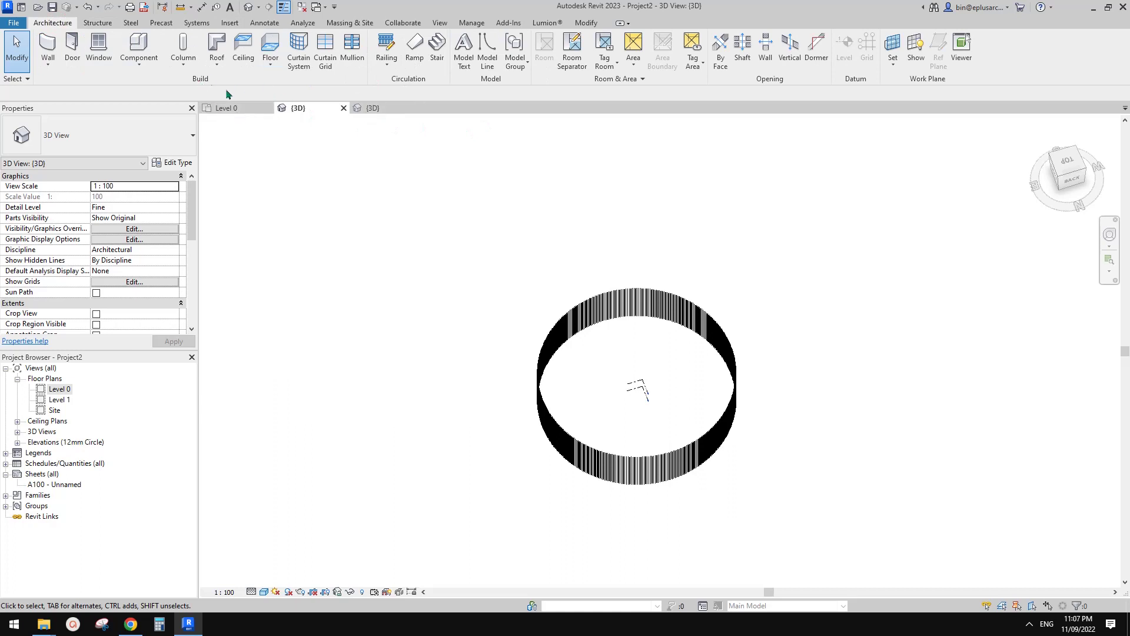
click(221, 51)
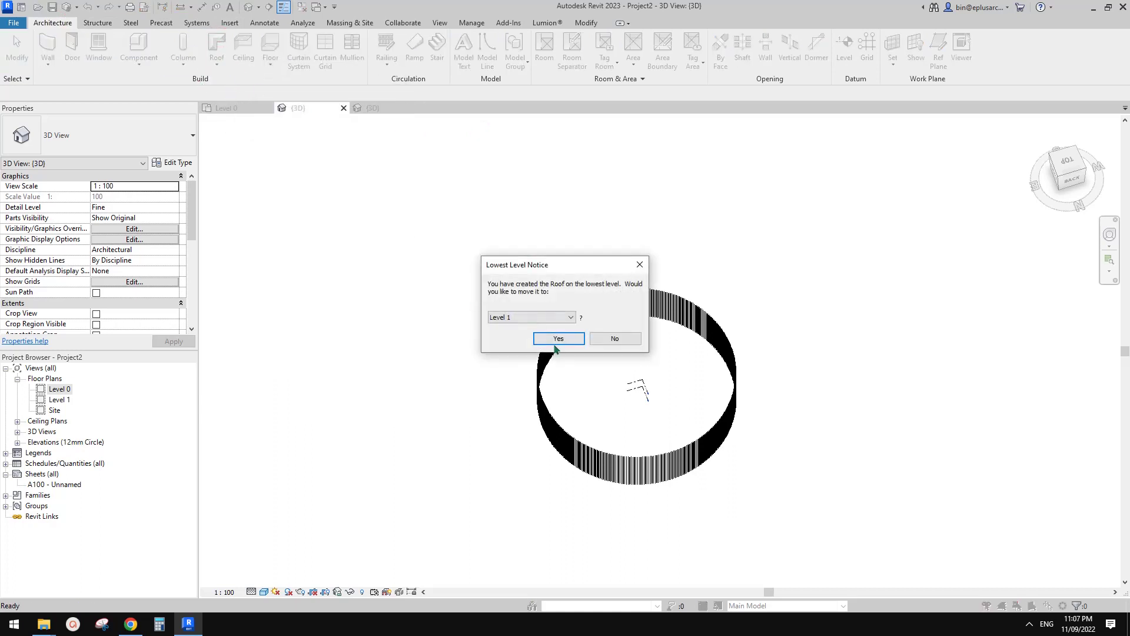
click(558, 339)
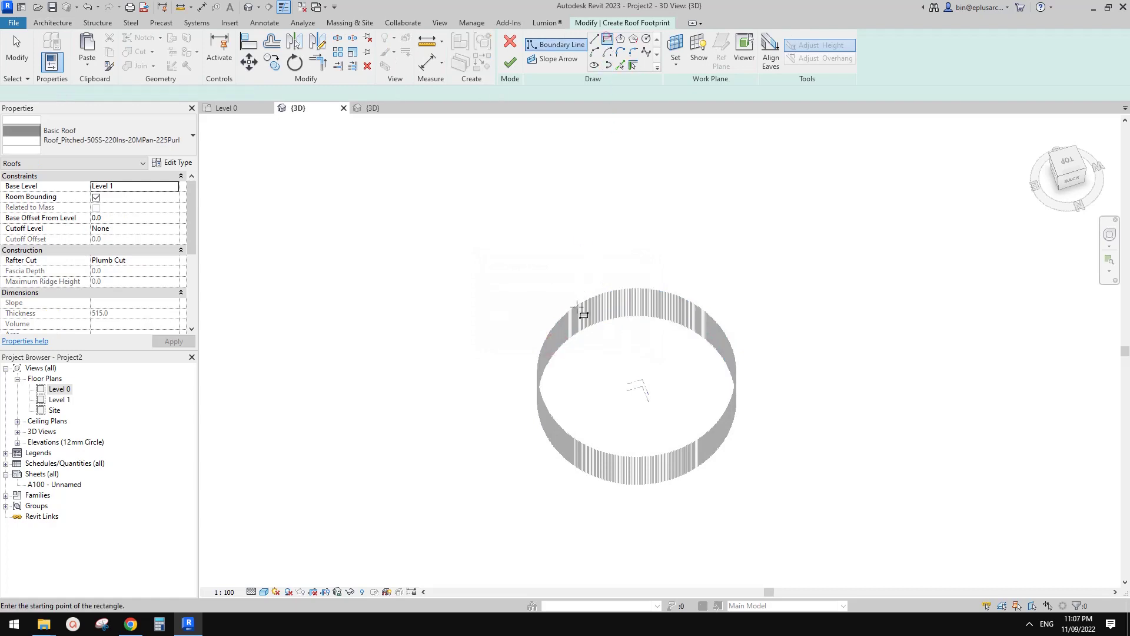
click(519, 271)
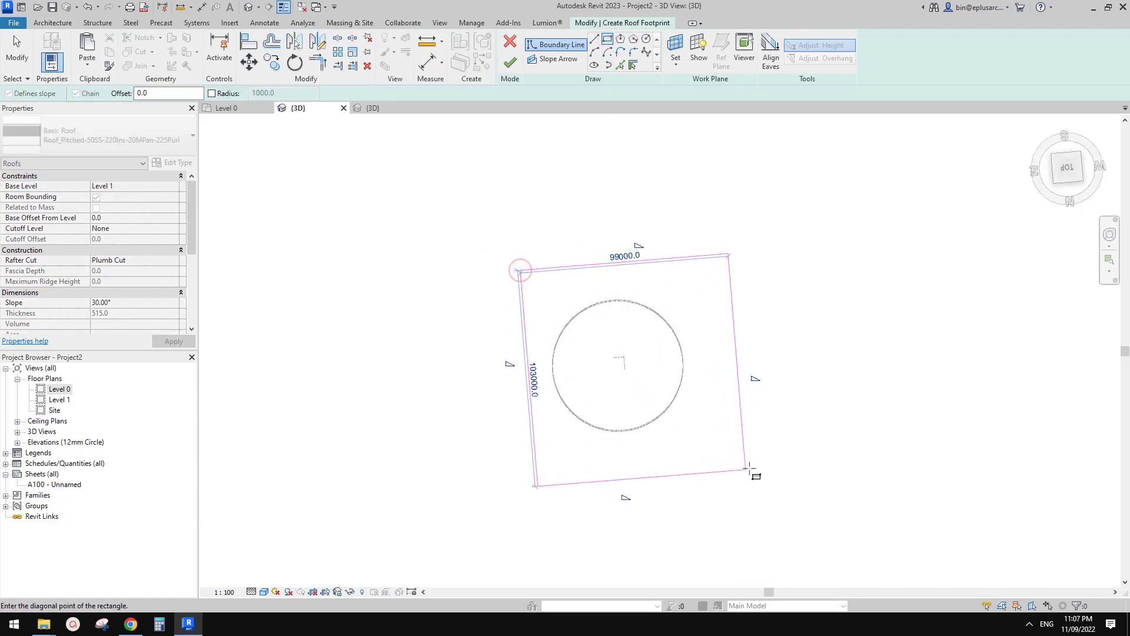
click(725, 458)
key(Escape)
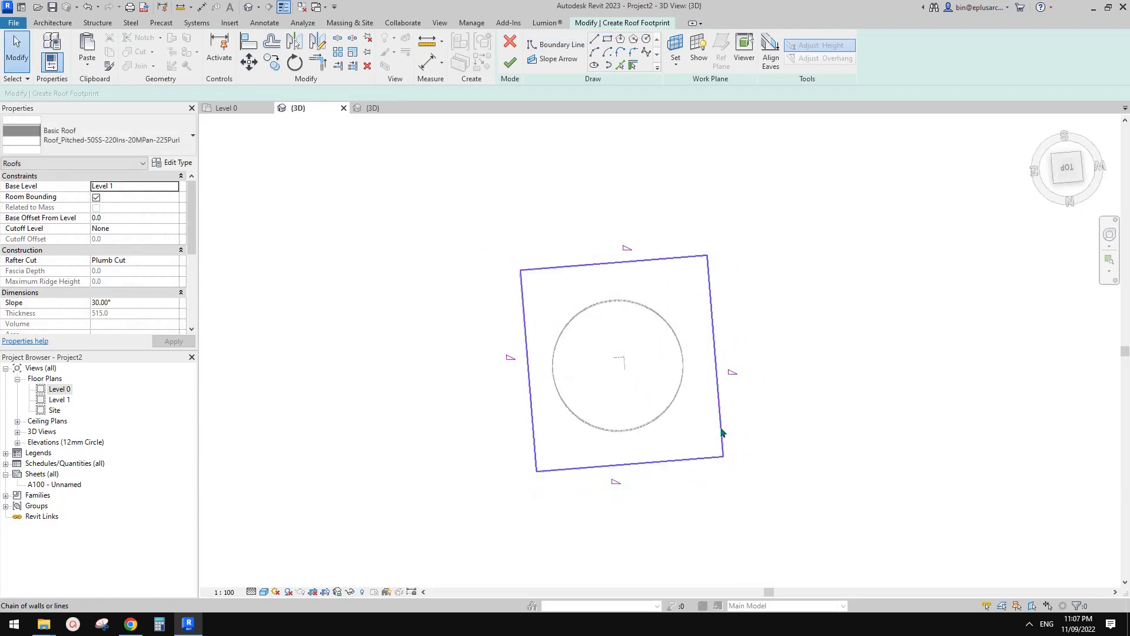
Turn off slope definition for all four roof boundary lines and move one side outward for an overall width of 95000 mm, finishing the footprint
click(723, 433)
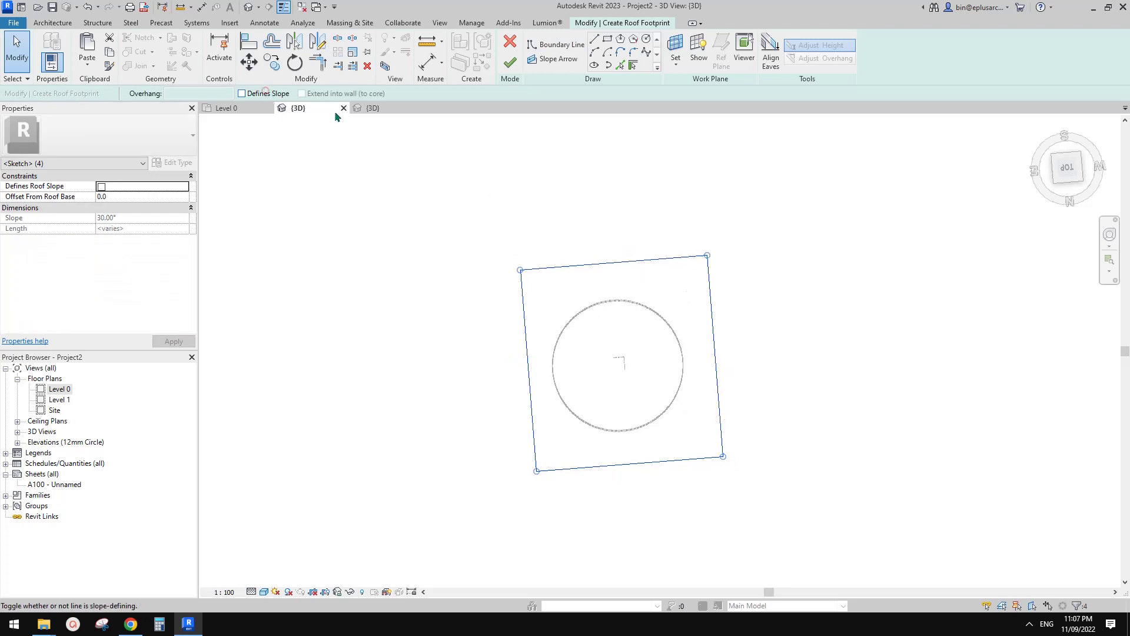
click(259, 93)
shift+middle_drag(479, 215, 530, 335)
click(520, 373)
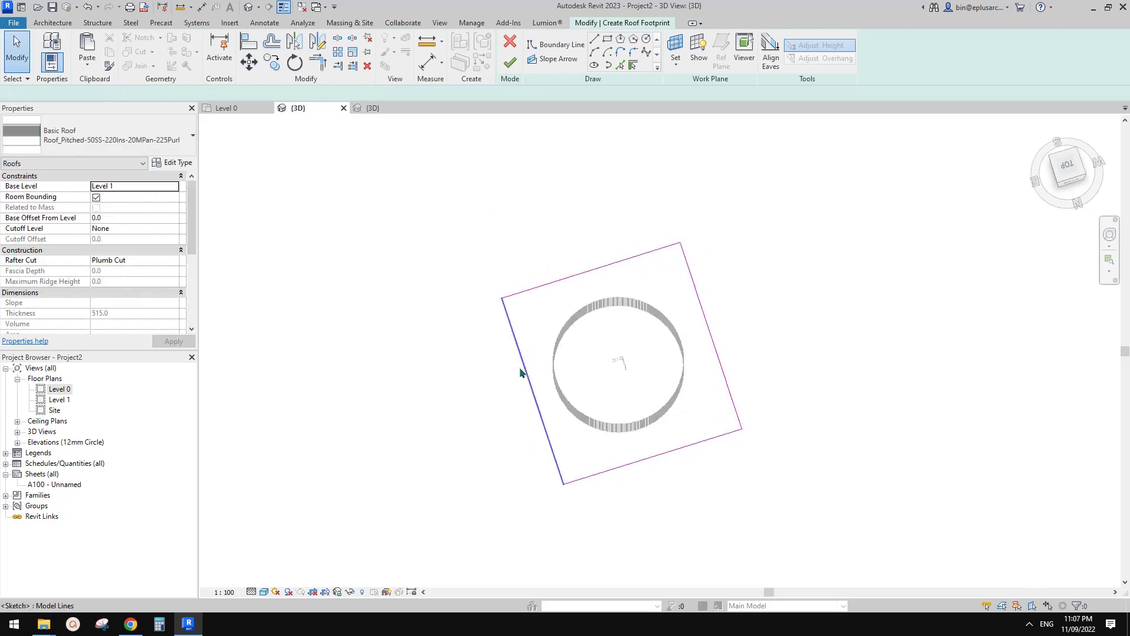
drag(520, 373, 510, 373)
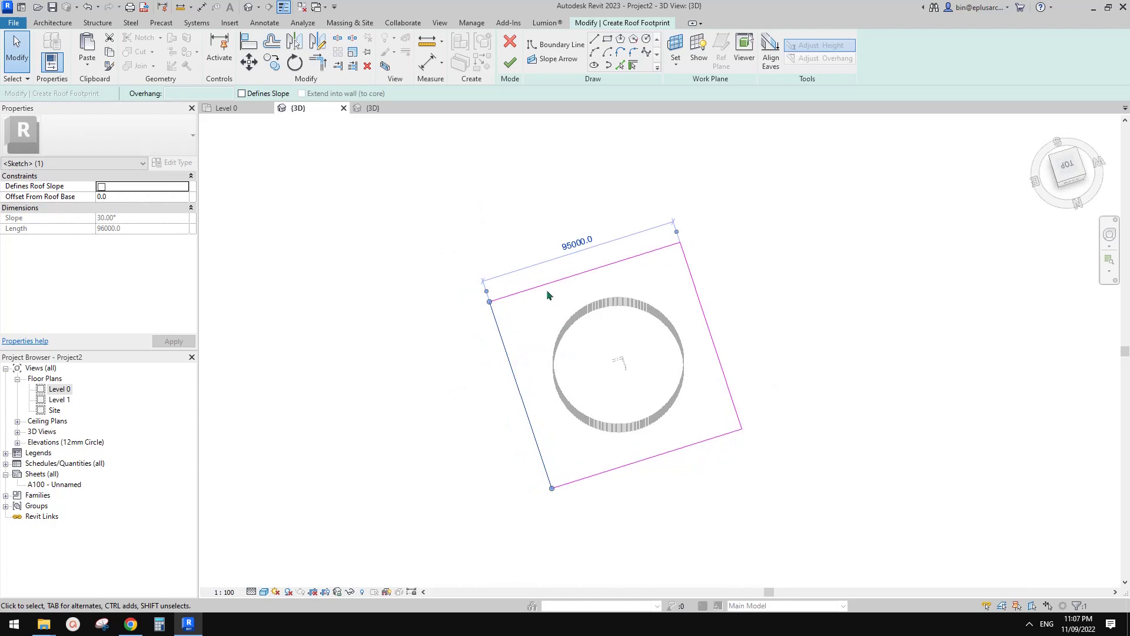
click(676, 289)
mouse_move(676, 290)
shift+middle_down()
mouse_move(718, 342)
mouse_move(753, 291)
shift+middle_up()
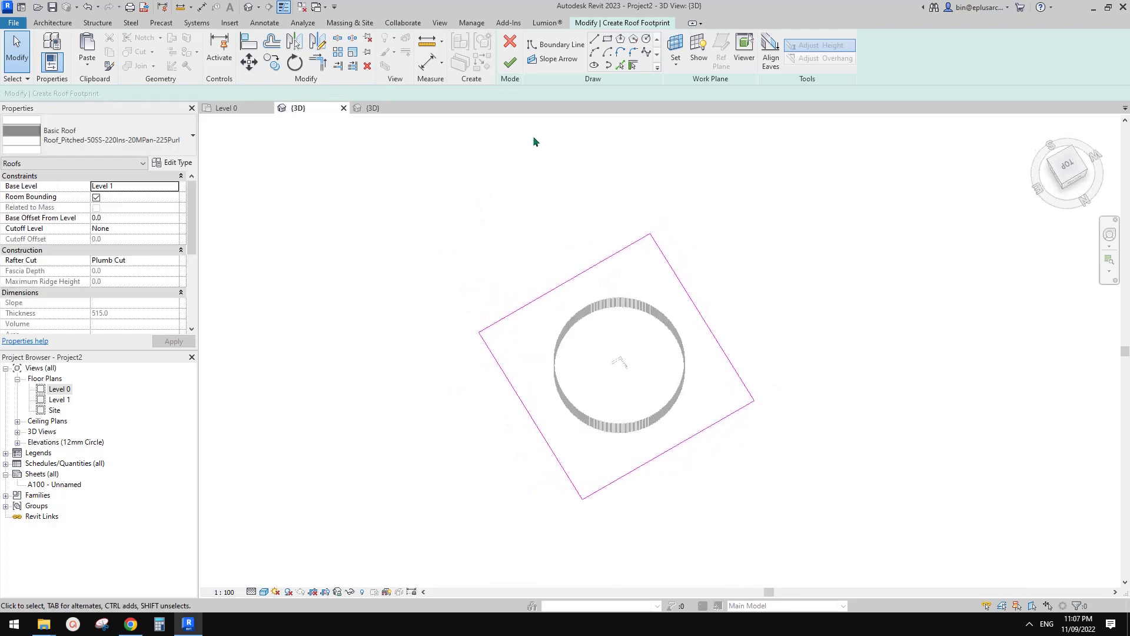
click(507, 67)
Set the new roof's base level to Level 0 and its base offset to 16000 mm
click(651, 381)
shift+middle_drag(651, 381, 728, 355)
scroll(651, 379, up, 3)
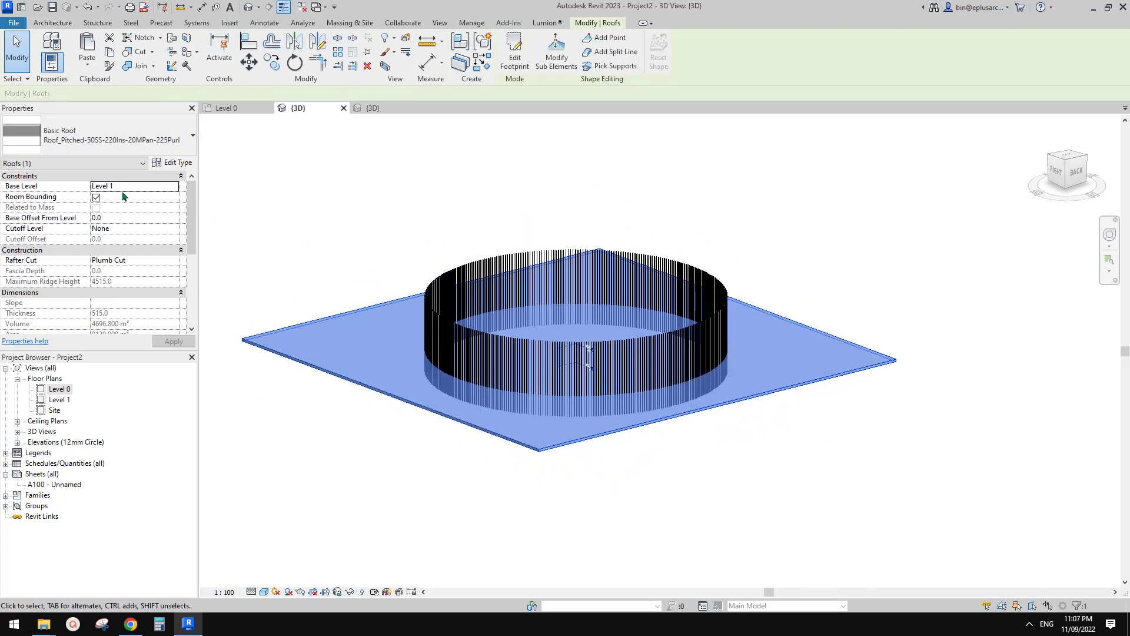
click(173, 187)
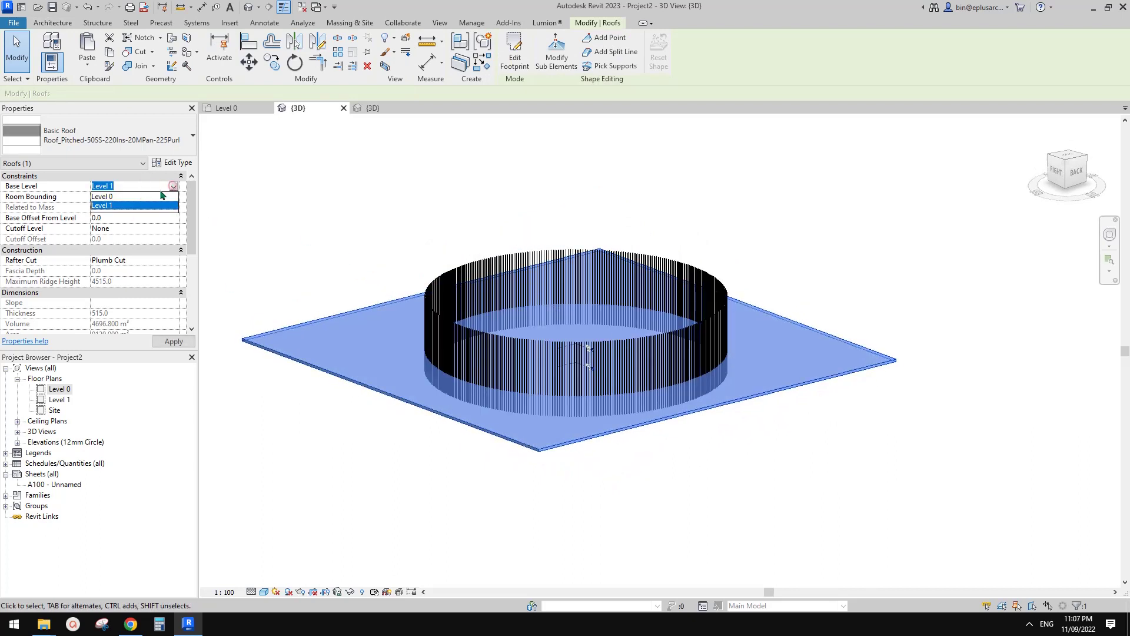
click(129, 197)
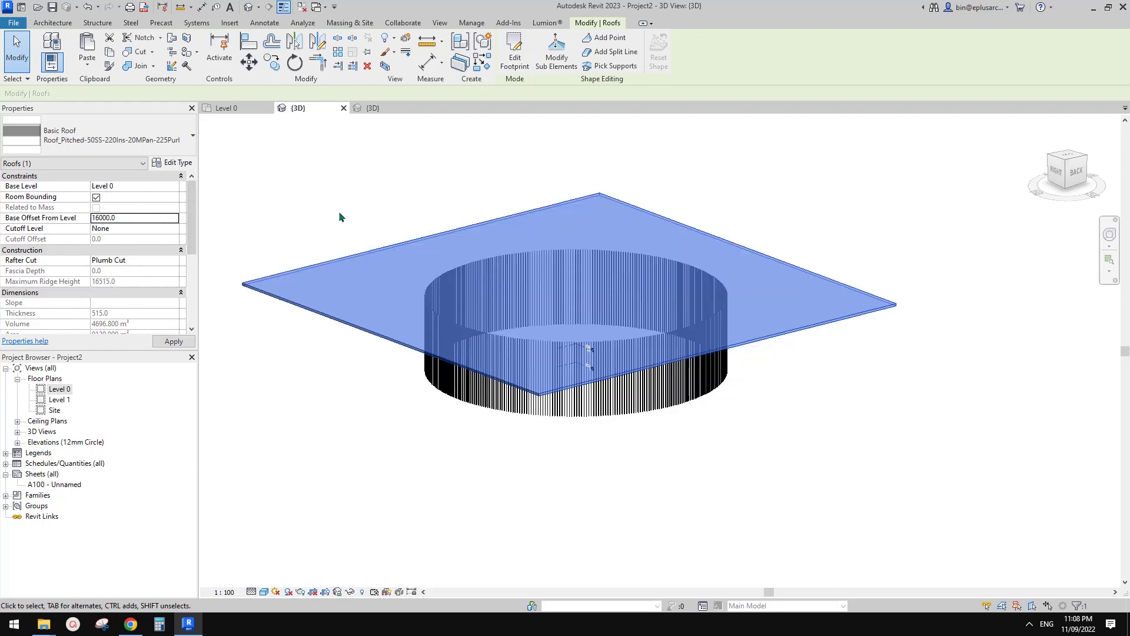
click(338, 211)
Edit the roof's sub-elements and lower two diagonally opposite corner points to an elevation of -3000
shift+middle_drag(415, 277, 605, 403)
click(576, 292)
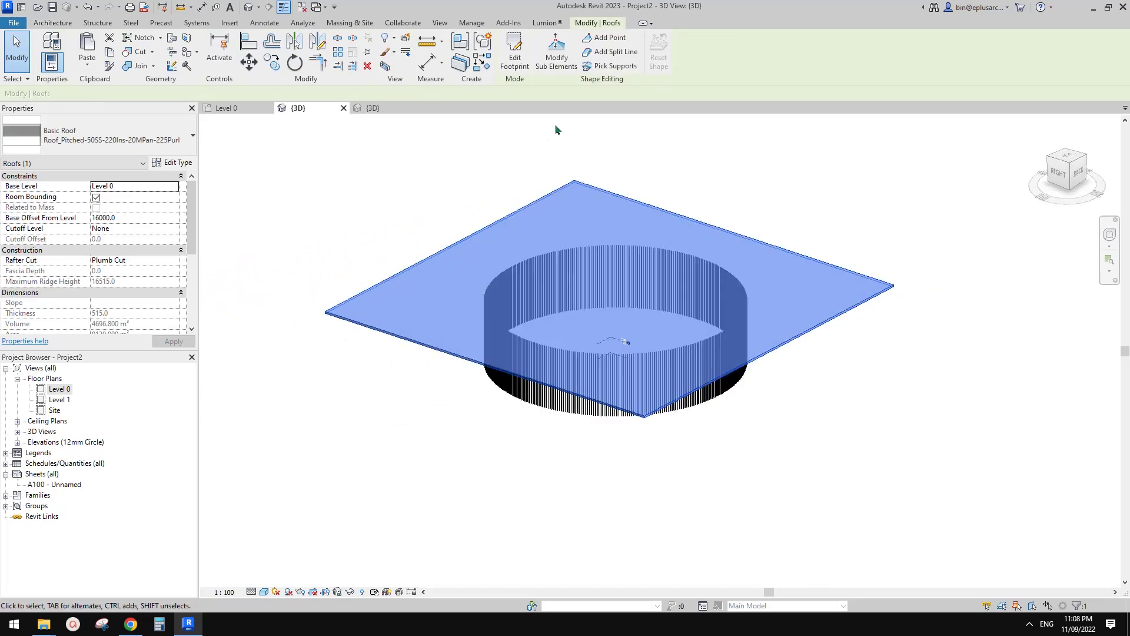
click(556, 57)
click(646, 414)
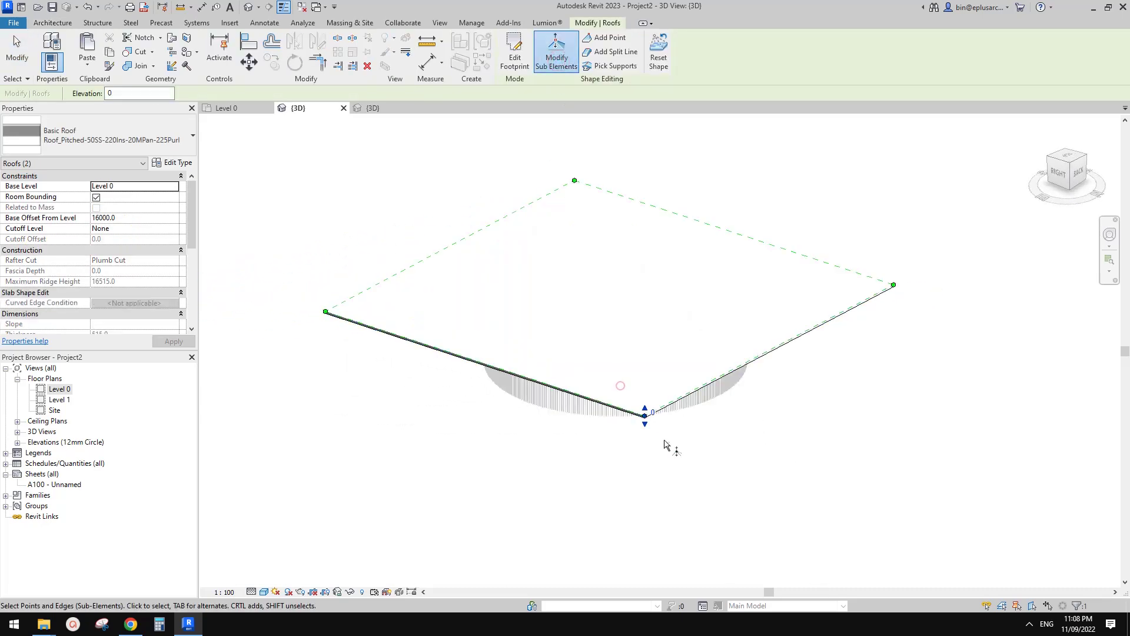
shift+middle_drag(666, 450, 883, 315)
drag(888, 309, 887, 316)
shift+middle_drag(642, 360, 465, 259)
click(447, 252)
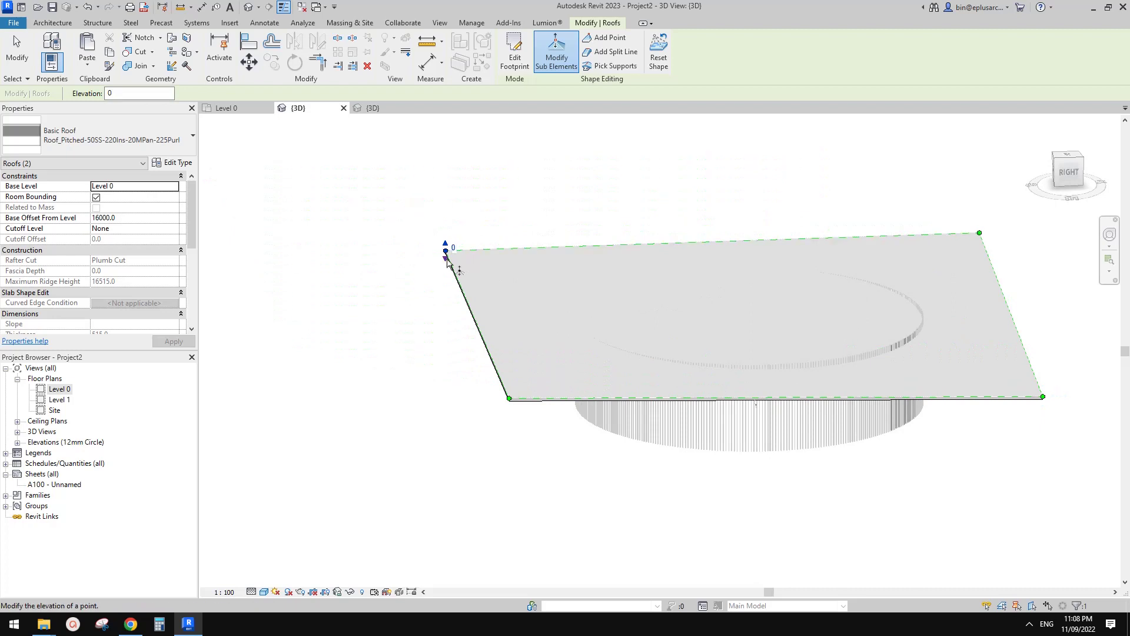
drag(447, 272, 446, 268)
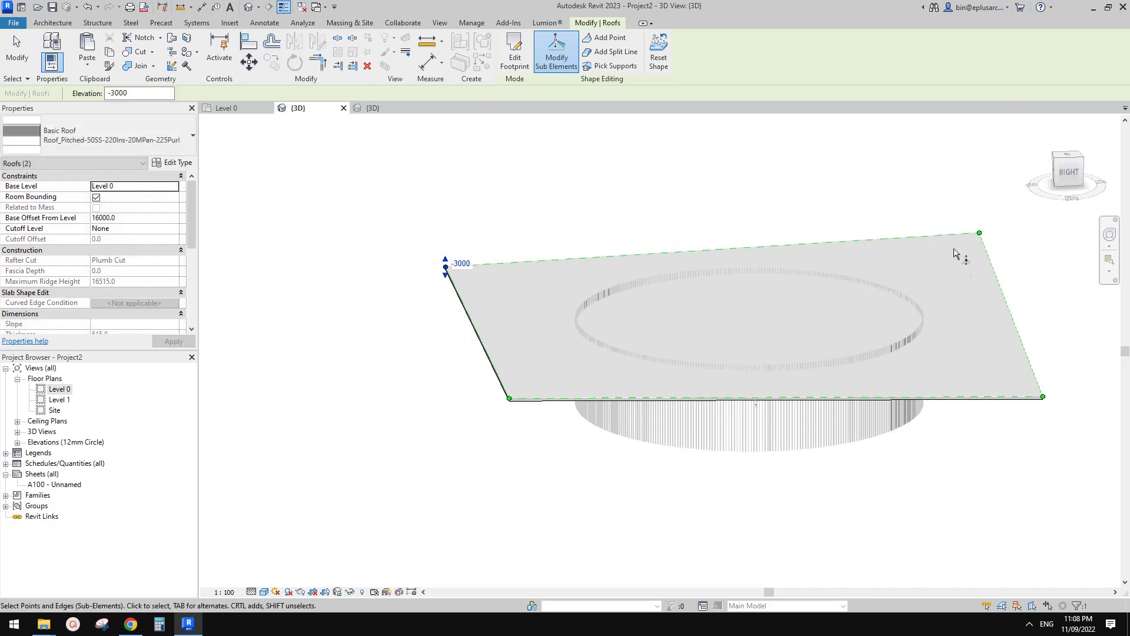
Raise the other two diagonally opposite roof corner points to an elevation of 3000
drag(949, 208, 980, 216)
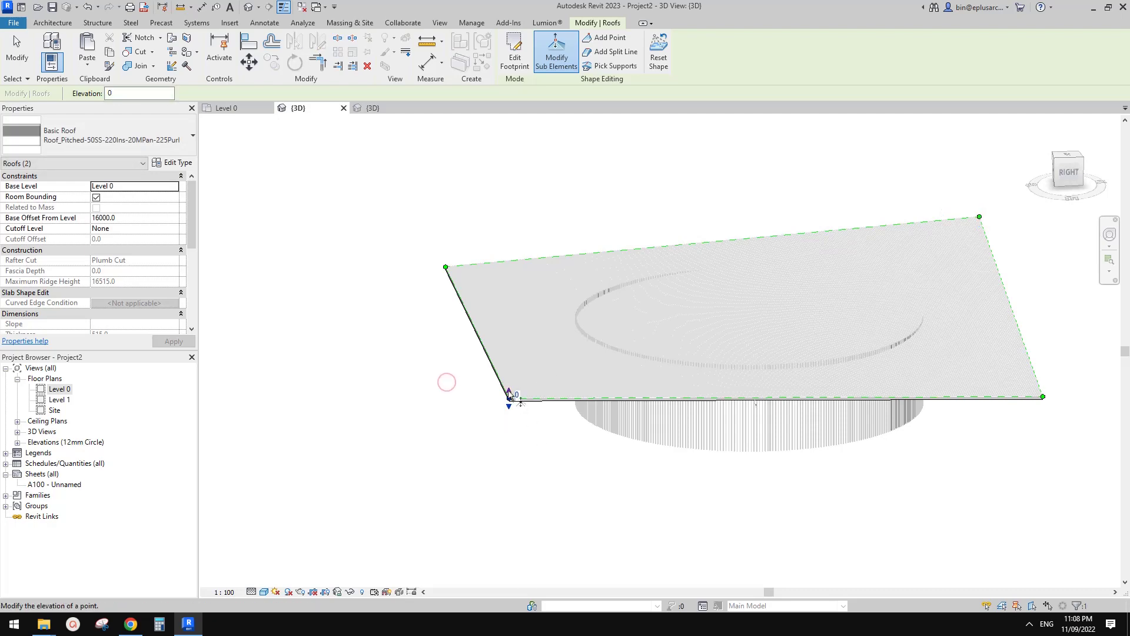
drag(510, 398, 507, 365)
click(475, 403)
click(537, 346)
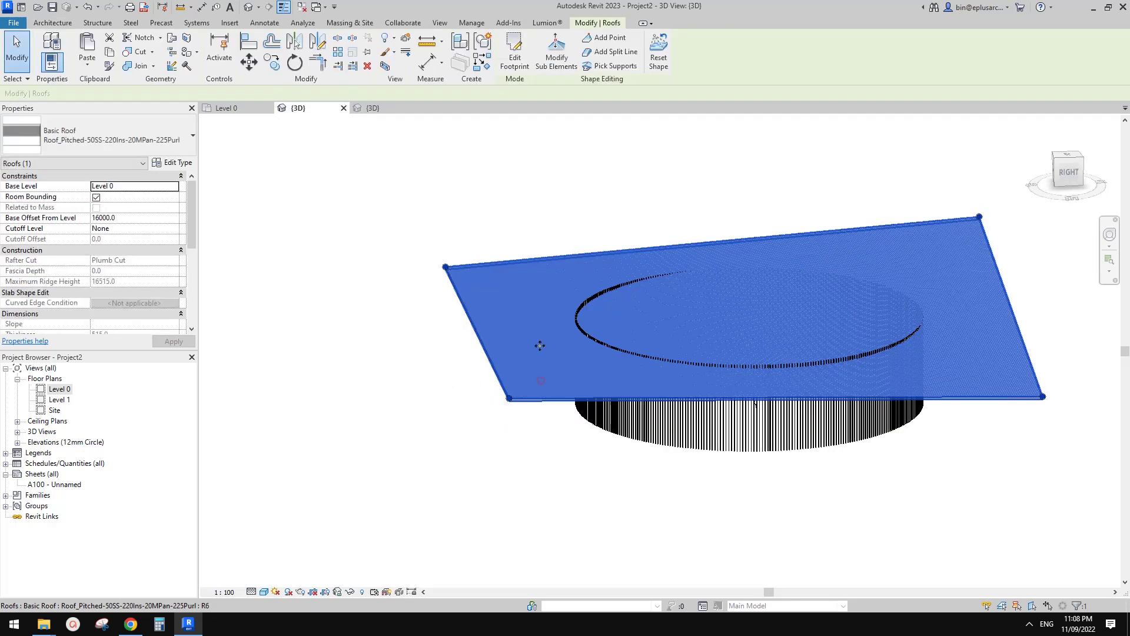
click(556, 57)
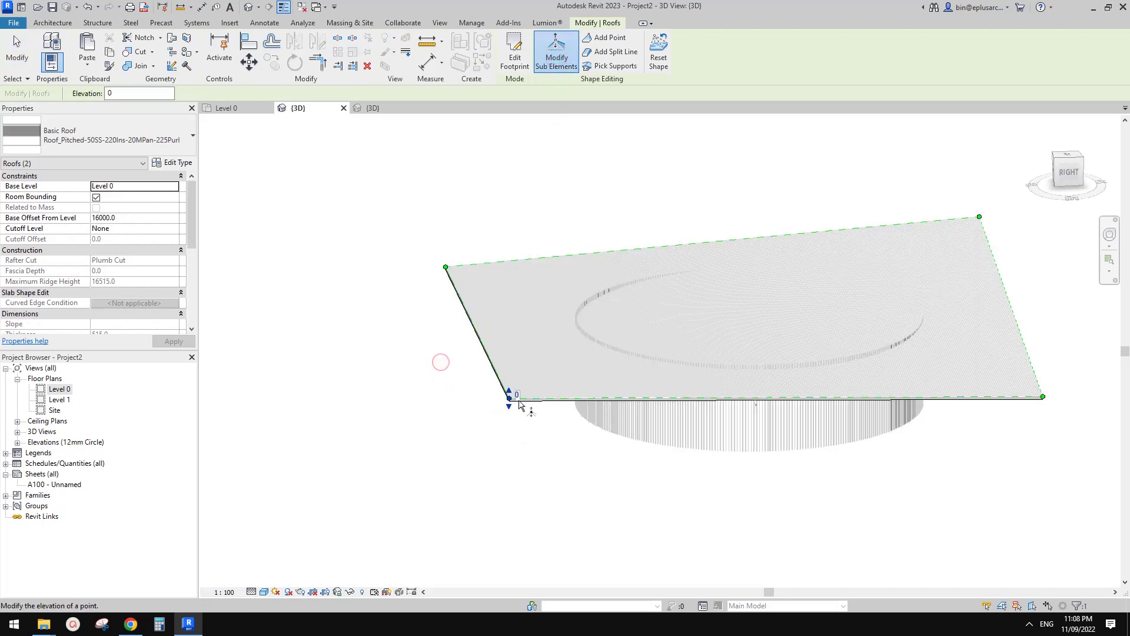
text(3)
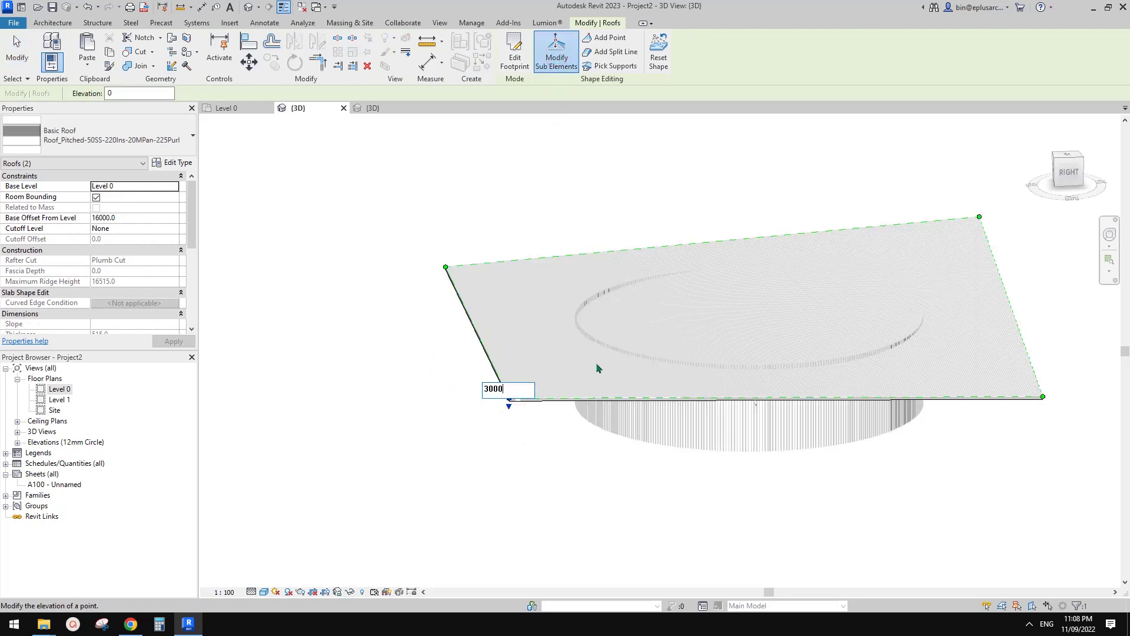
text(000)
key(Return)
Set the elevation of both lowered roof corner points to -6000
shift+middle_drag(597, 368, 765, 382)
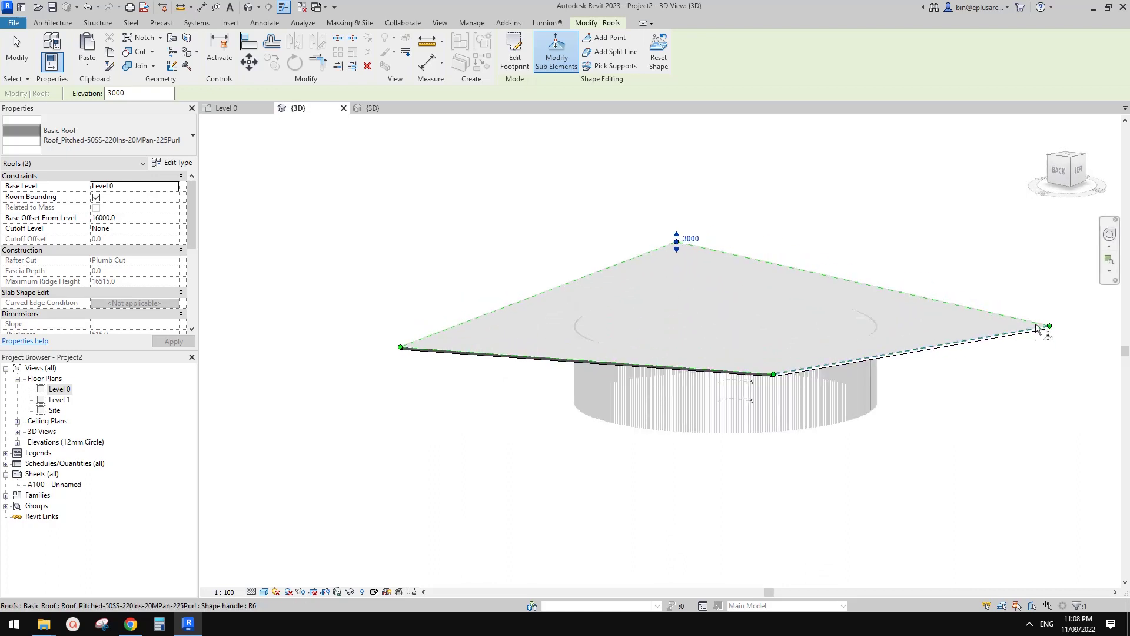
click(1048, 326)
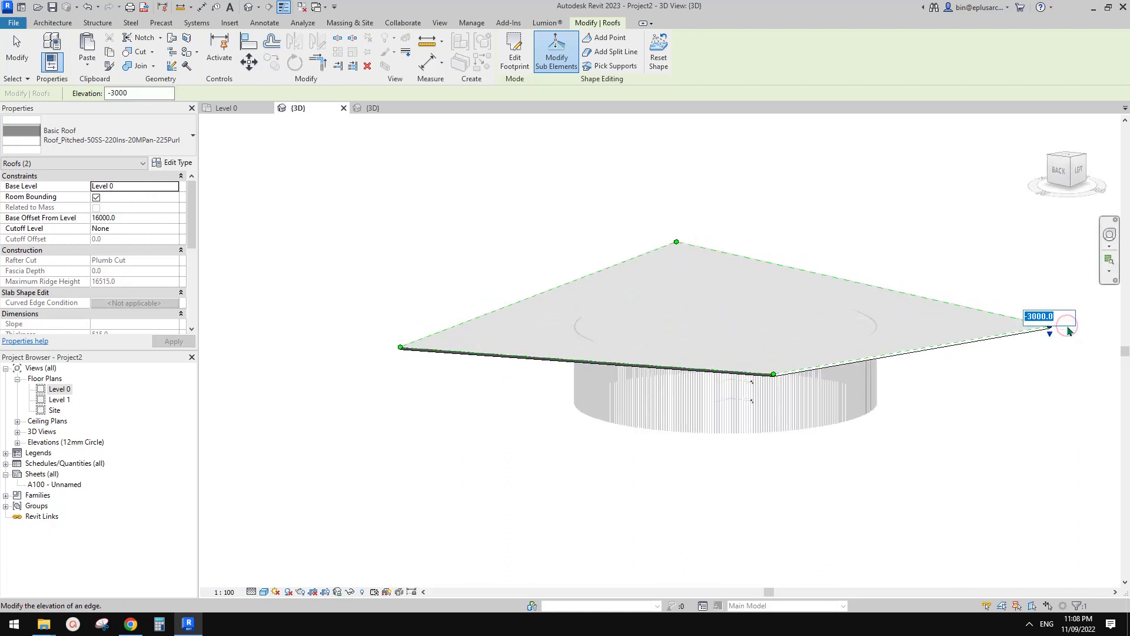
key(Return)
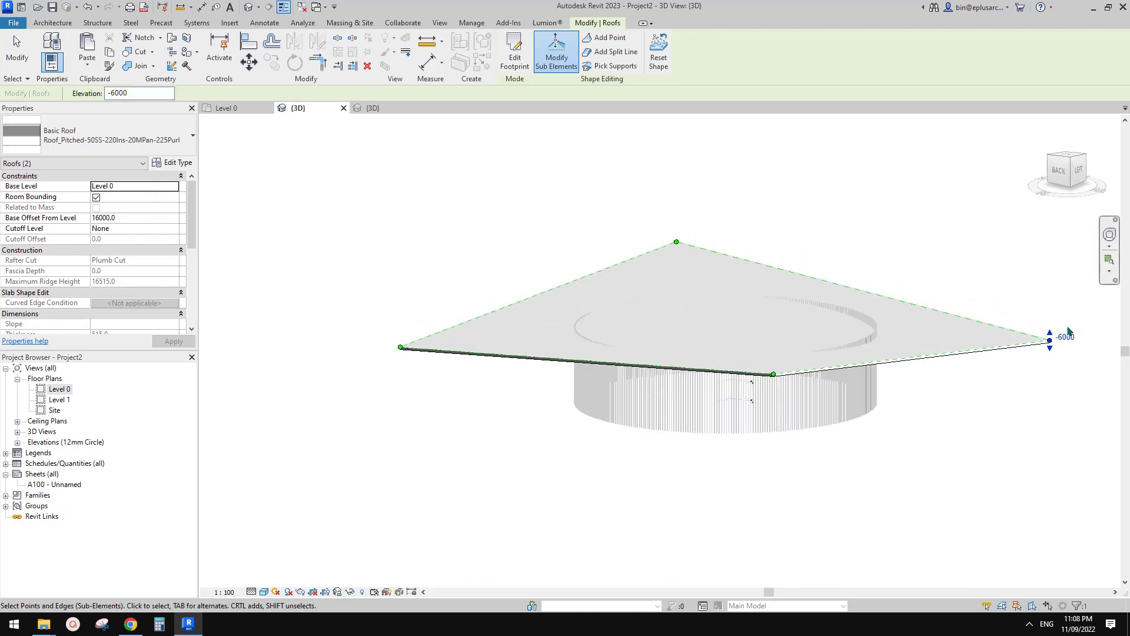
click(401, 348)
click(415, 341)
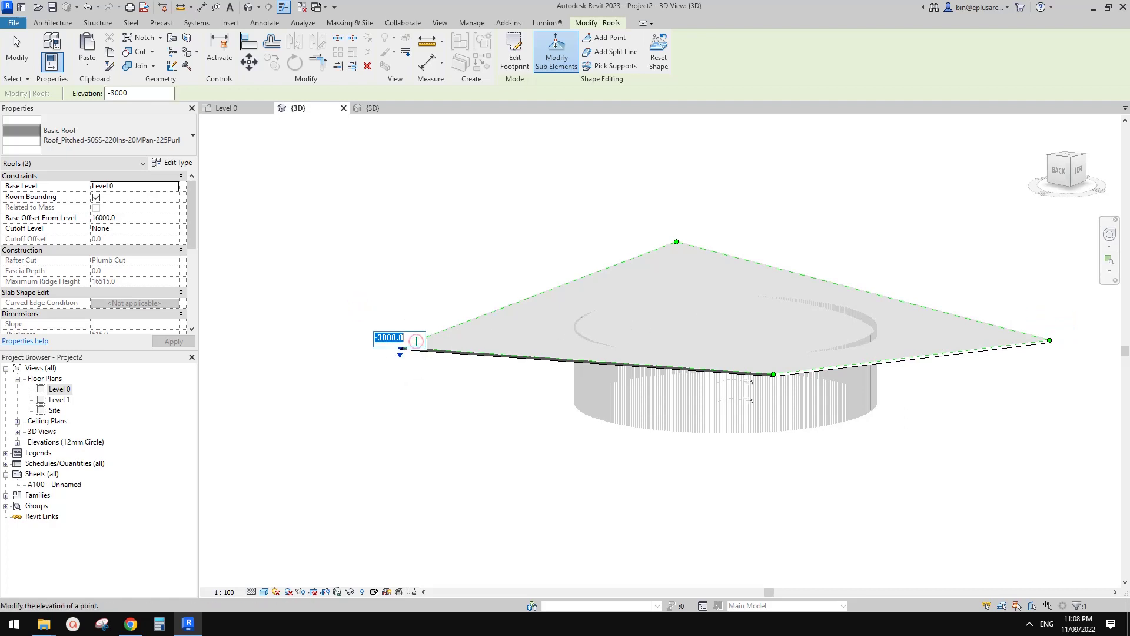
key(Return)
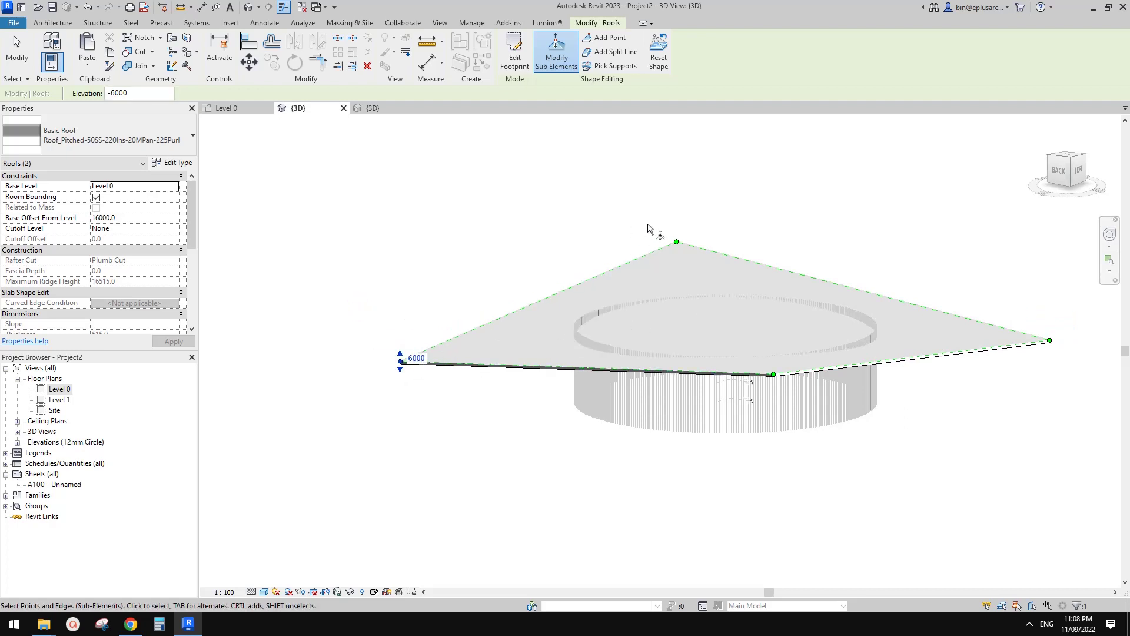
Set the elevation of both raised roof corner points to 6000
click(676, 242)
click(688, 234)
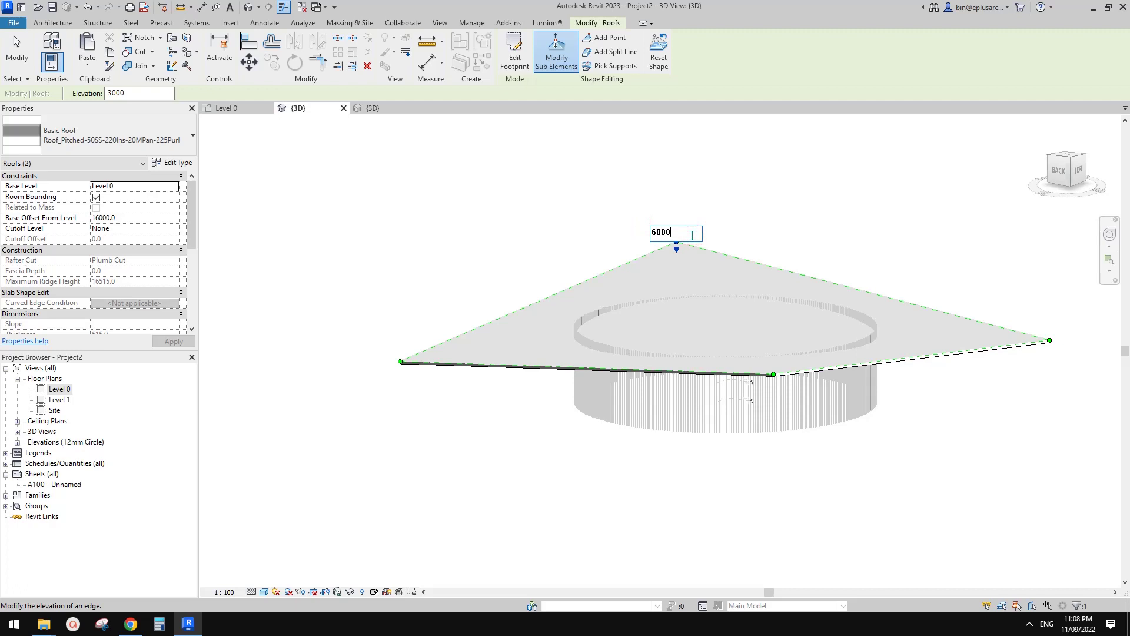
text(6000)
key(Return)
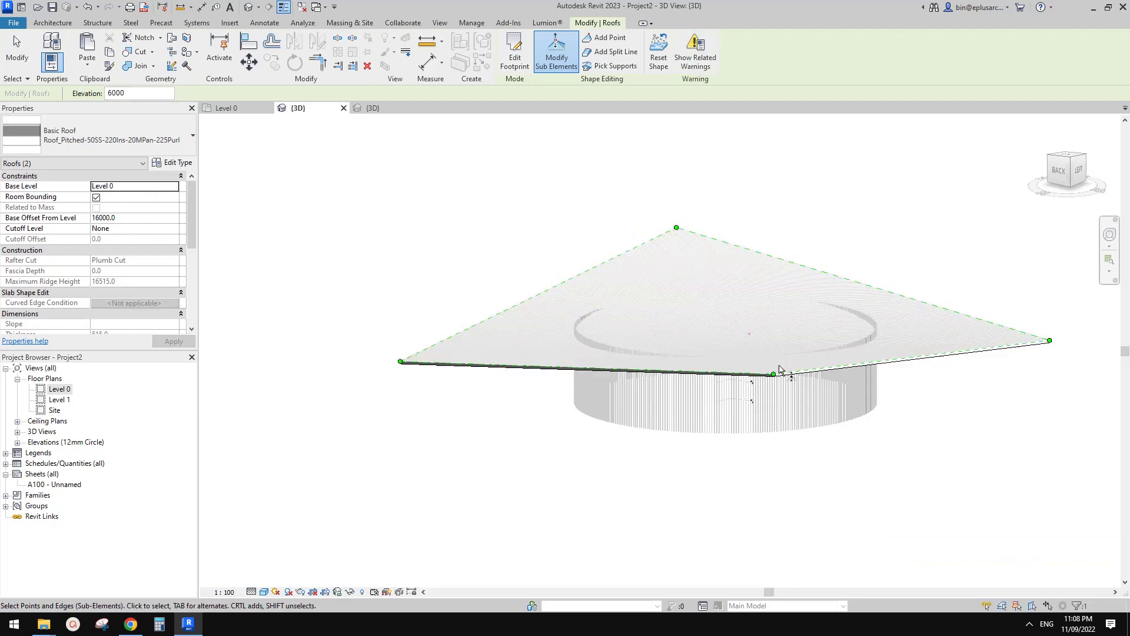
click(779, 369)
click(795, 368)
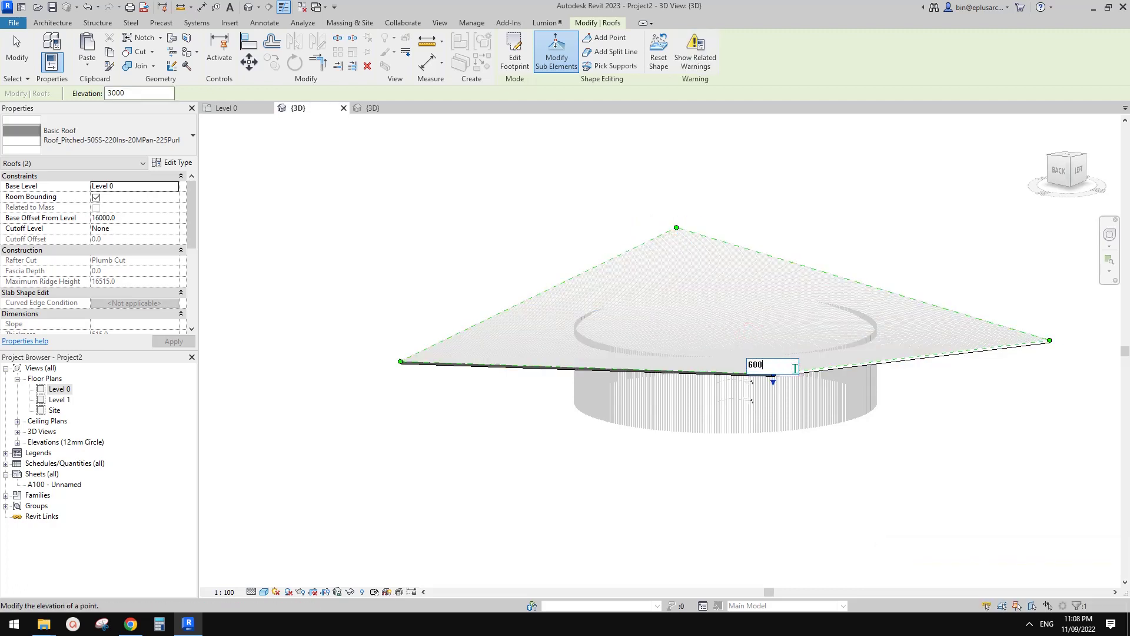
key(Return)
shift+middle_drag(792, 421, 888, 441)
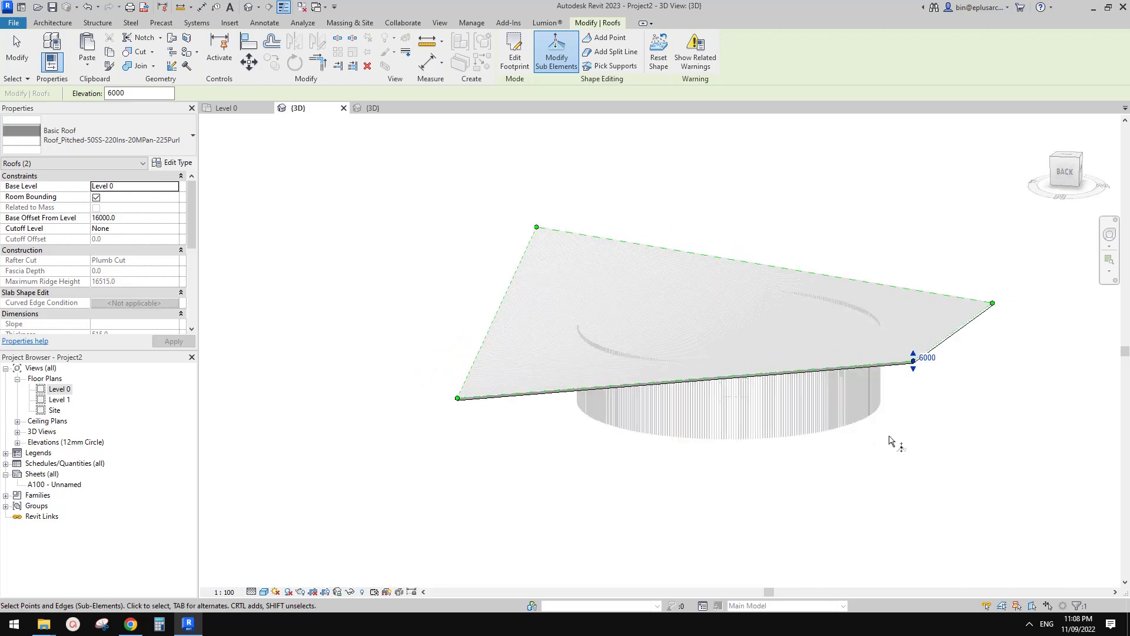
Finish the roof's sub-element editing and examine the warped roof over the circular wall from several sides
key(Escape)
key(Escape)
shift+middle_drag(871, 359, 990, 243)
click(933, 324)
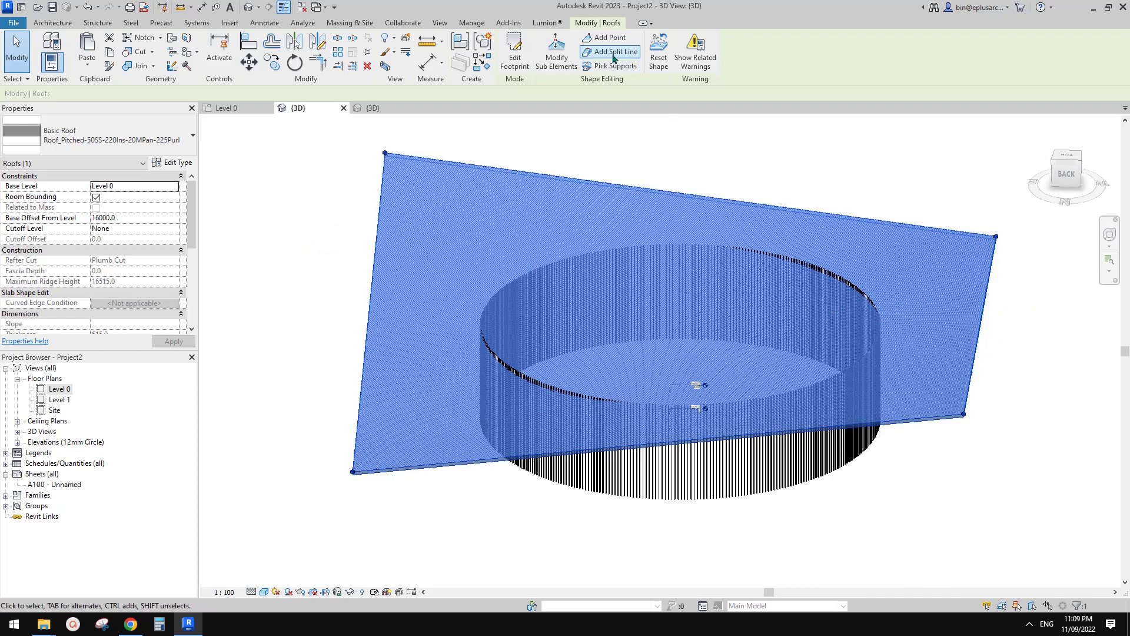
shift+middle_drag(876, 311, 957, 304)
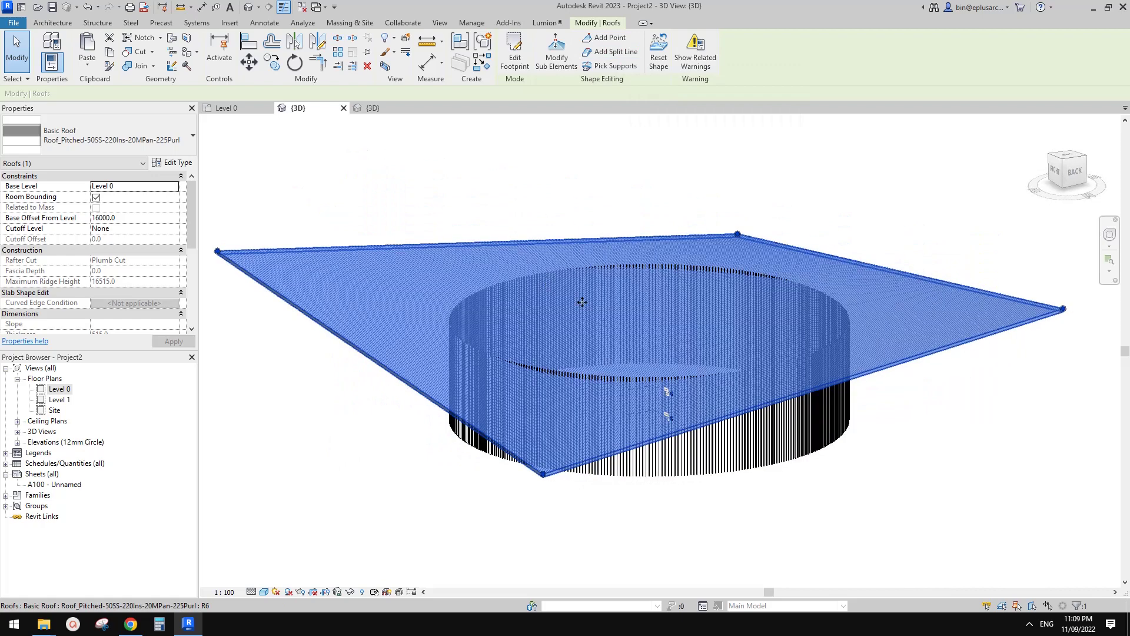
shift+middle_drag(582, 302, 373, 283)
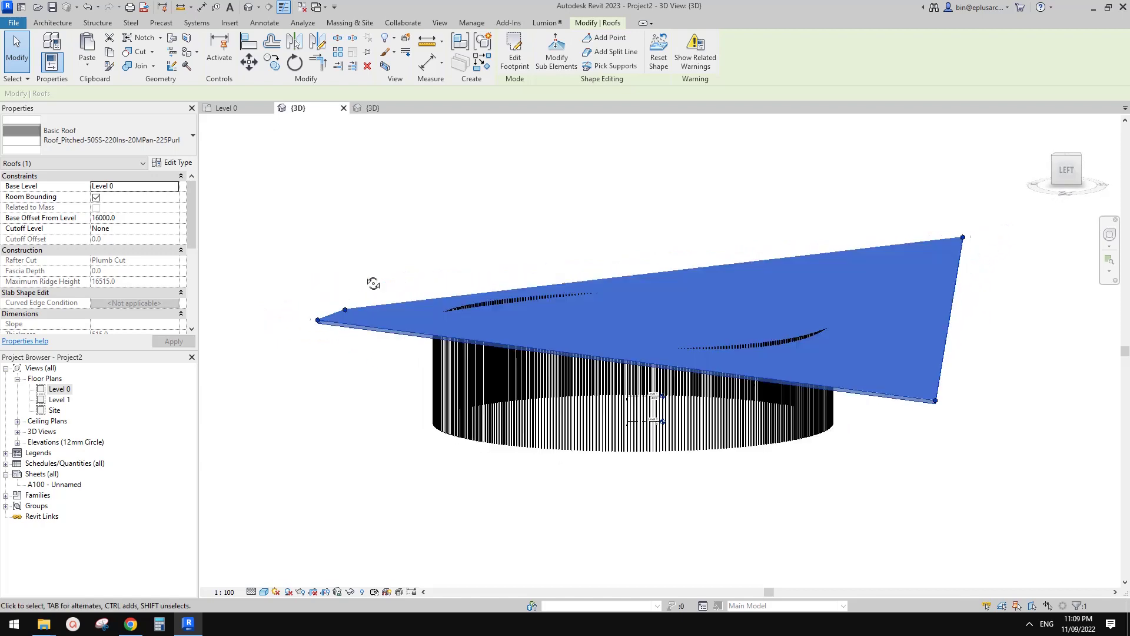
key(Escape)
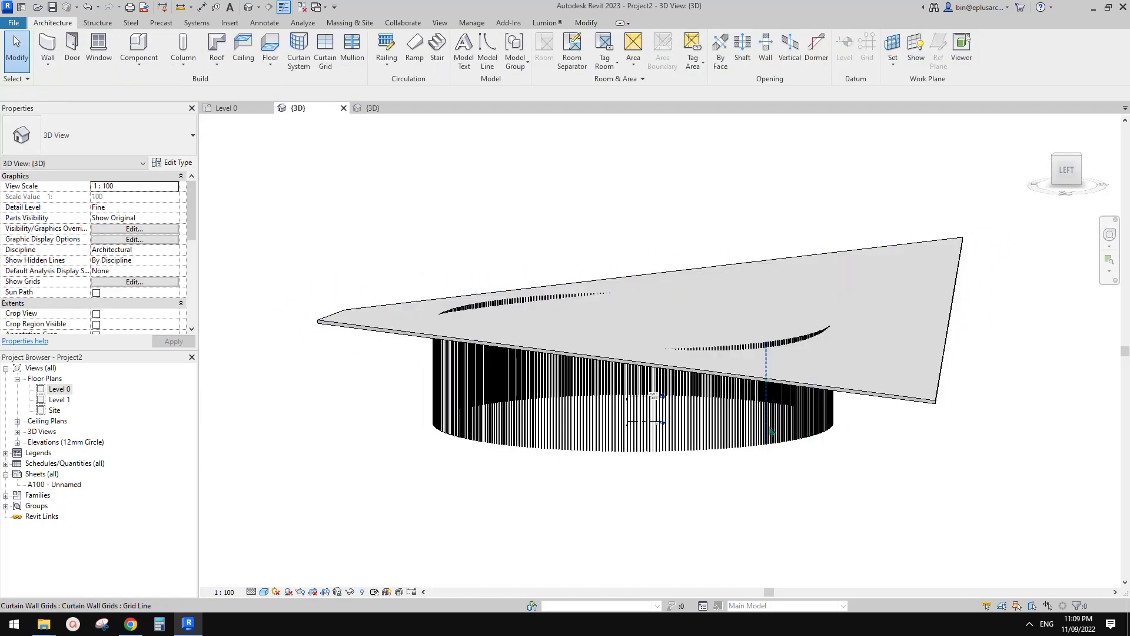
Attach the tops of both semicircular curtain walls to the warped roof
key(Tab)
key(Tab)
click(769, 426)
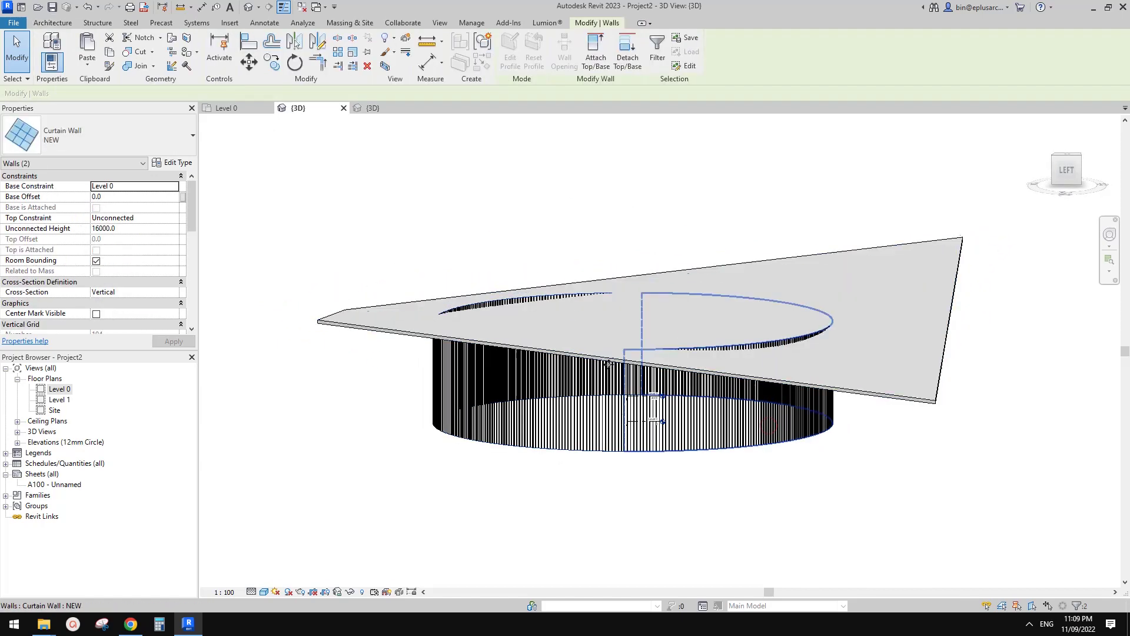
scroll(608, 364, up, 1)
click(596, 57)
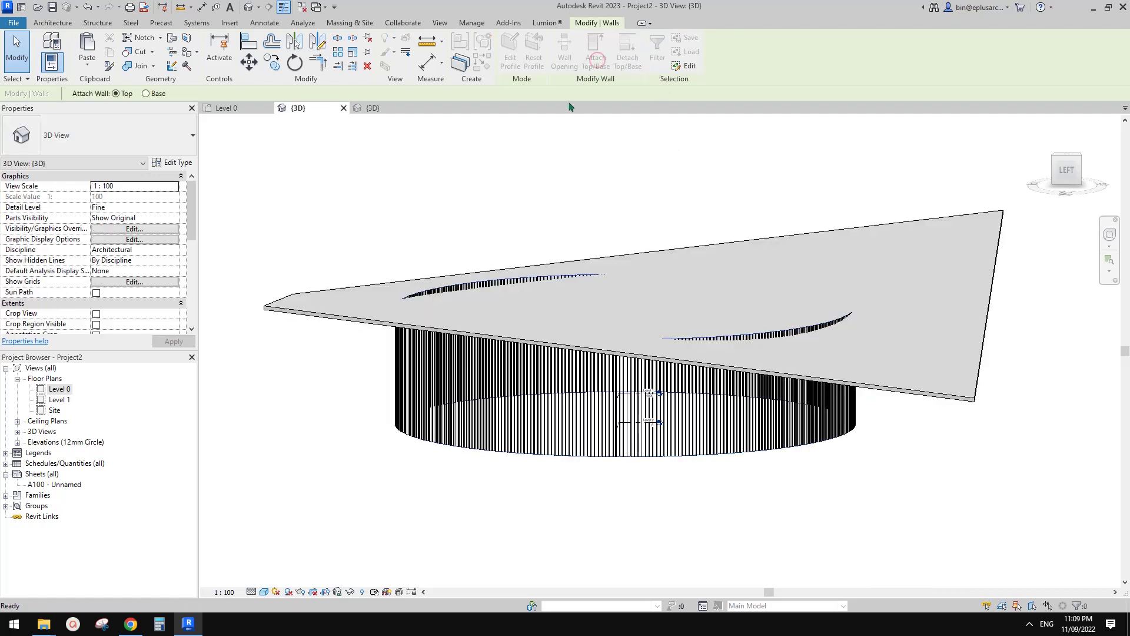
shift+middle_drag(689, 265, 713, 199)
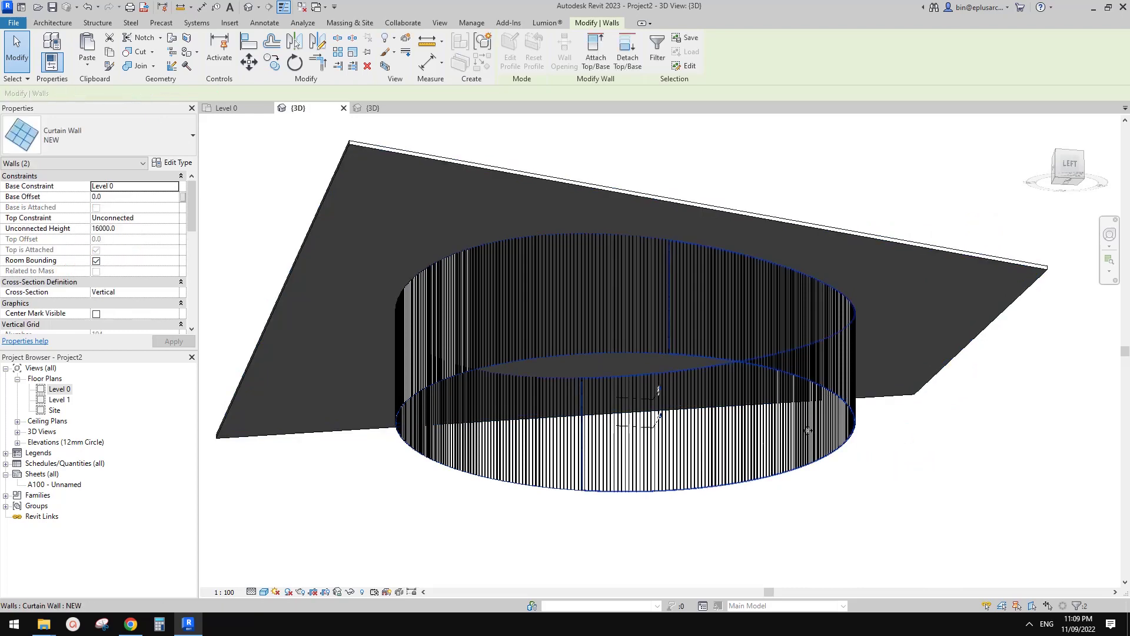
shift+middle_drag(808, 431, 863, 535)
click(888, 505)
Temporarily hide the roof to inspect the wall's shaped top edge, and restore the hidden roof
click(866, 352)
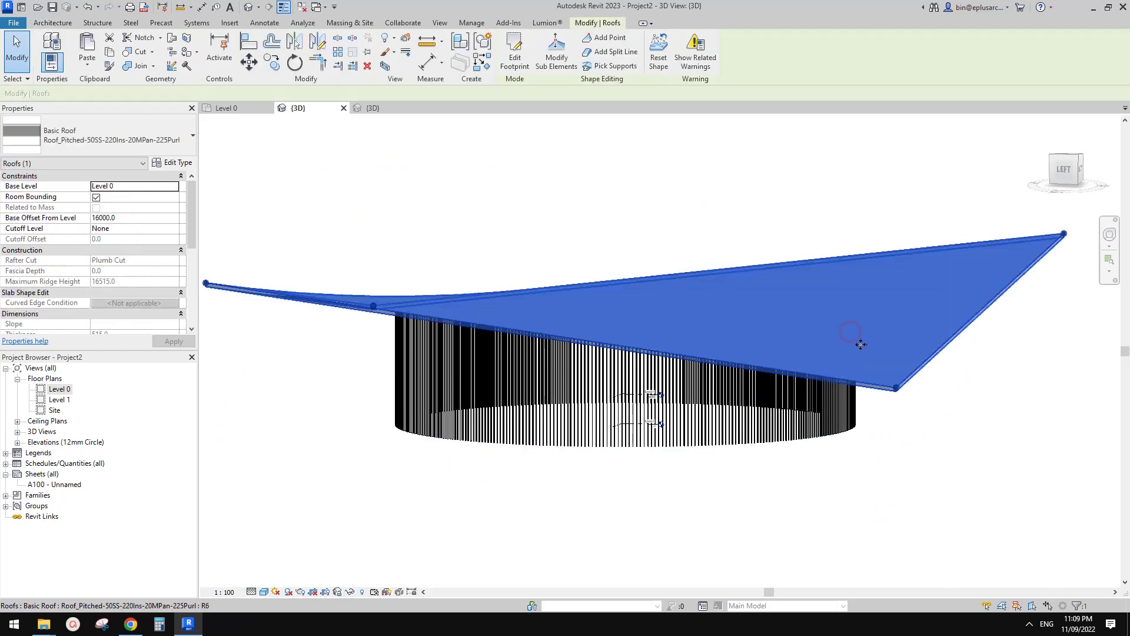
key(h)
key(h)
shift+middle_drag(910, 415, 861, 494)
key(h)
key(r)
click(916, 330)
Edit the roof's sub-elements and set the elevation of one raised corner point to 3000
scroll(901, 327, down, 1)
shift+middle_drag(901, 327, 953, 326)
middle_drag(954, 326, 877, 343)
drag(973, 261, 1023, 309)
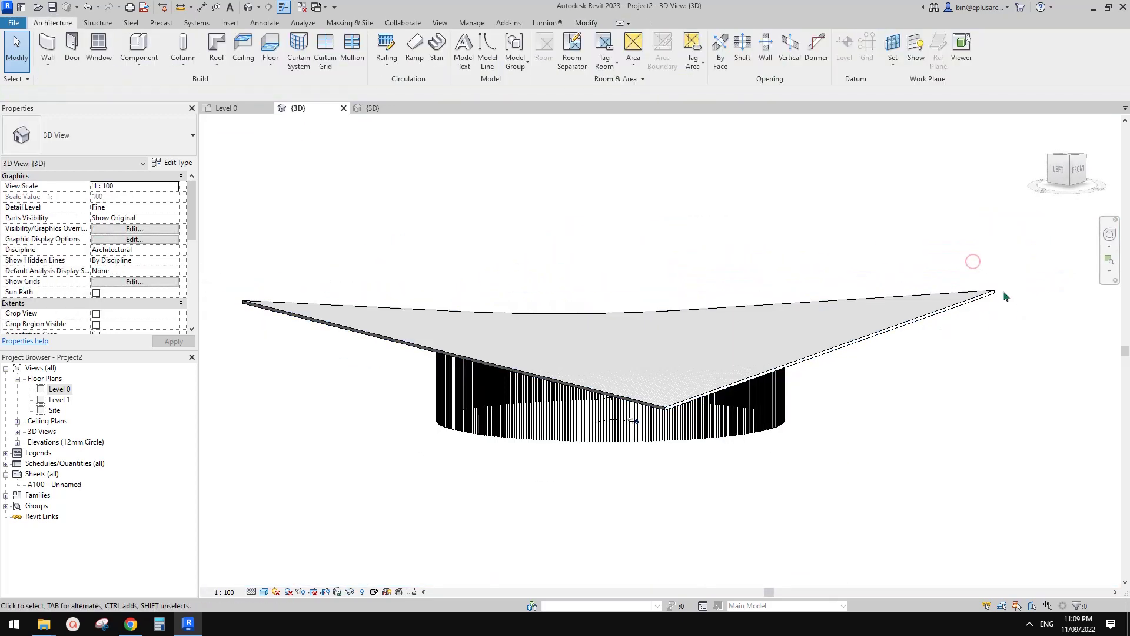
click(922, 293)
click(557, 57)
drag(971, 257, 995, 298)
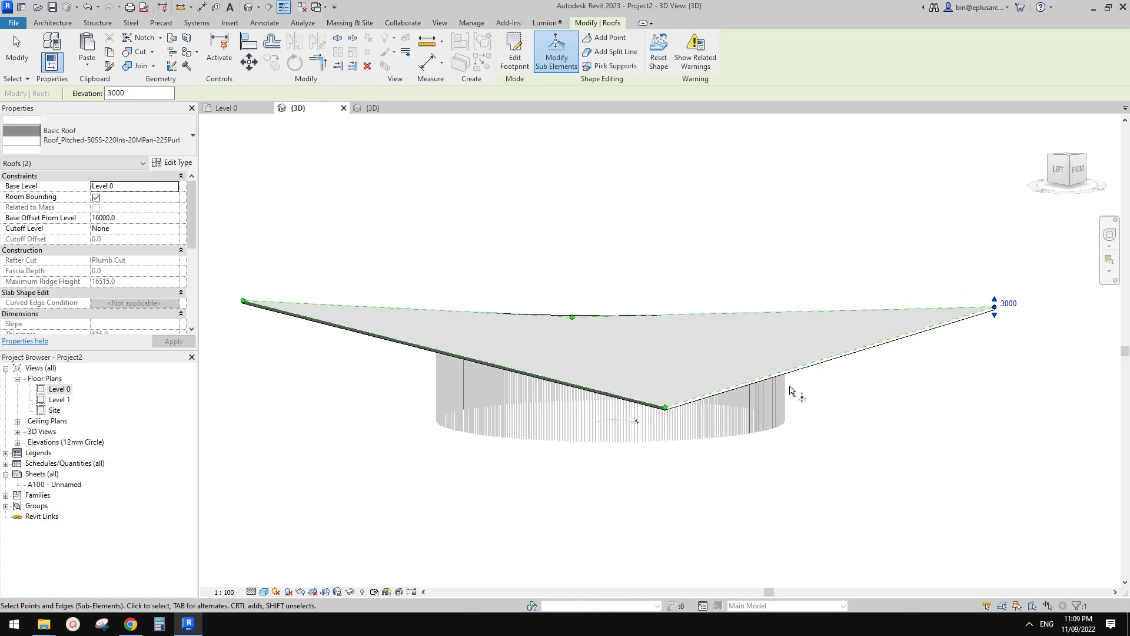
key(Escape)
Set the roof's Phase Demolished to New Construction
shift+middle_drag(848, 356, 715, 465)
click(412, 273)
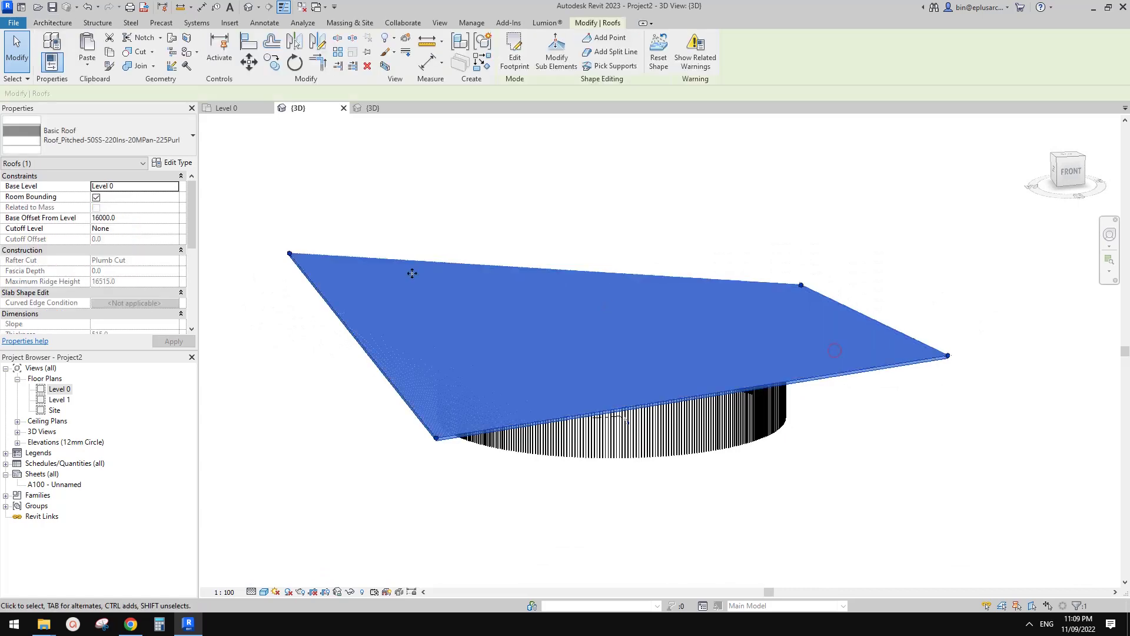
scroll(118, 301, down, 3)
middle_drag(548, 361, 734, 386)
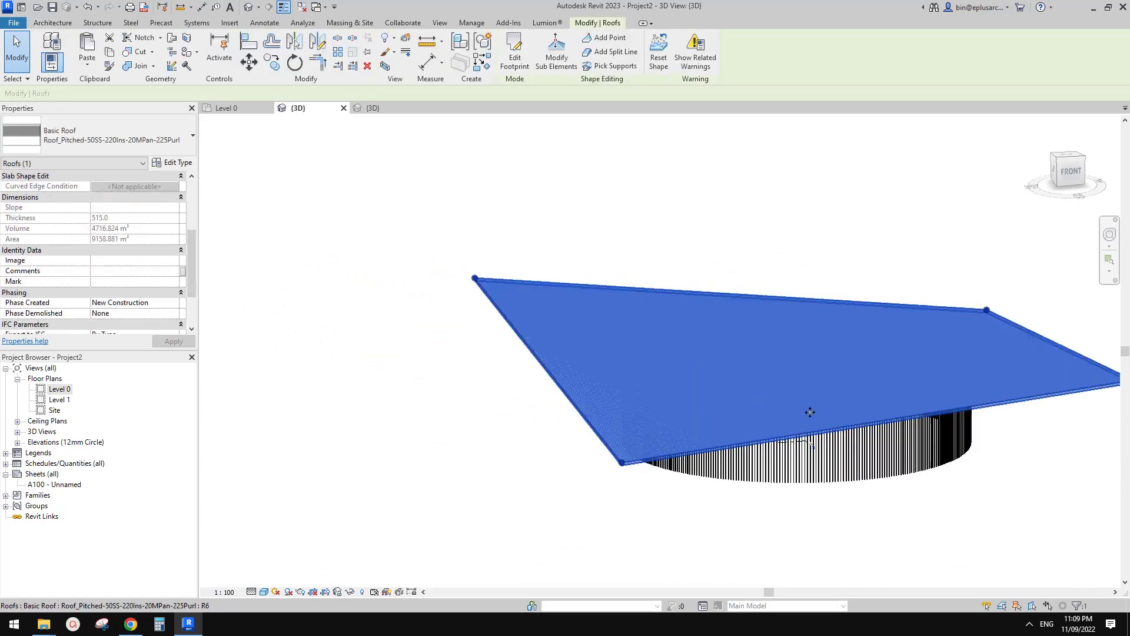
shift+middle_drag(863, 408, 803, 386)
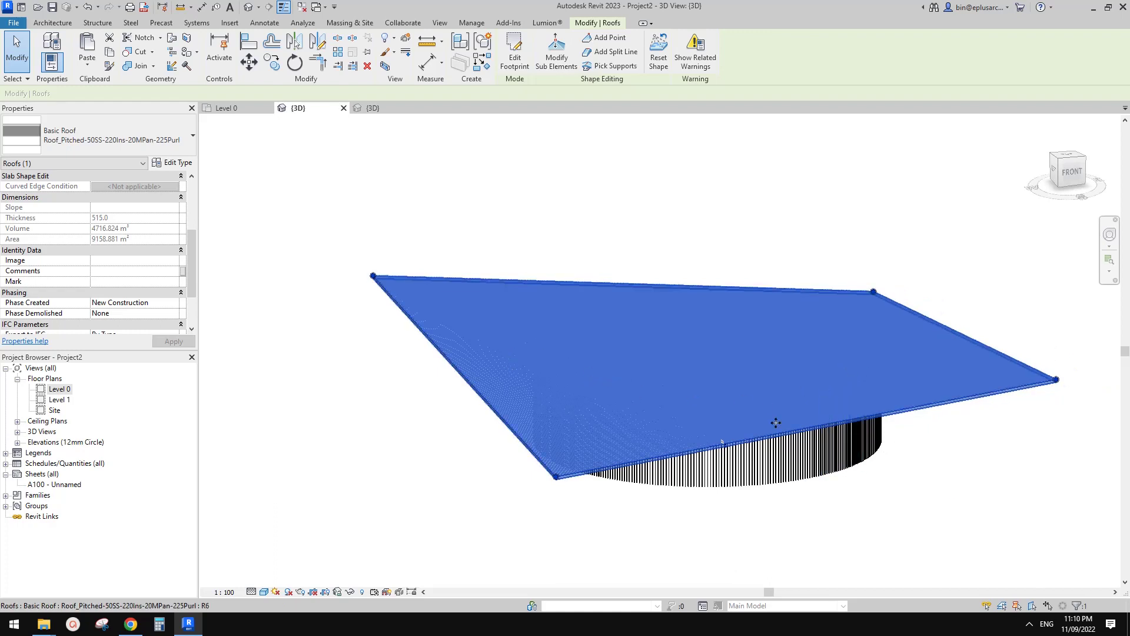
click(961, 375)
middle_drag(948, 375, 953, 384)
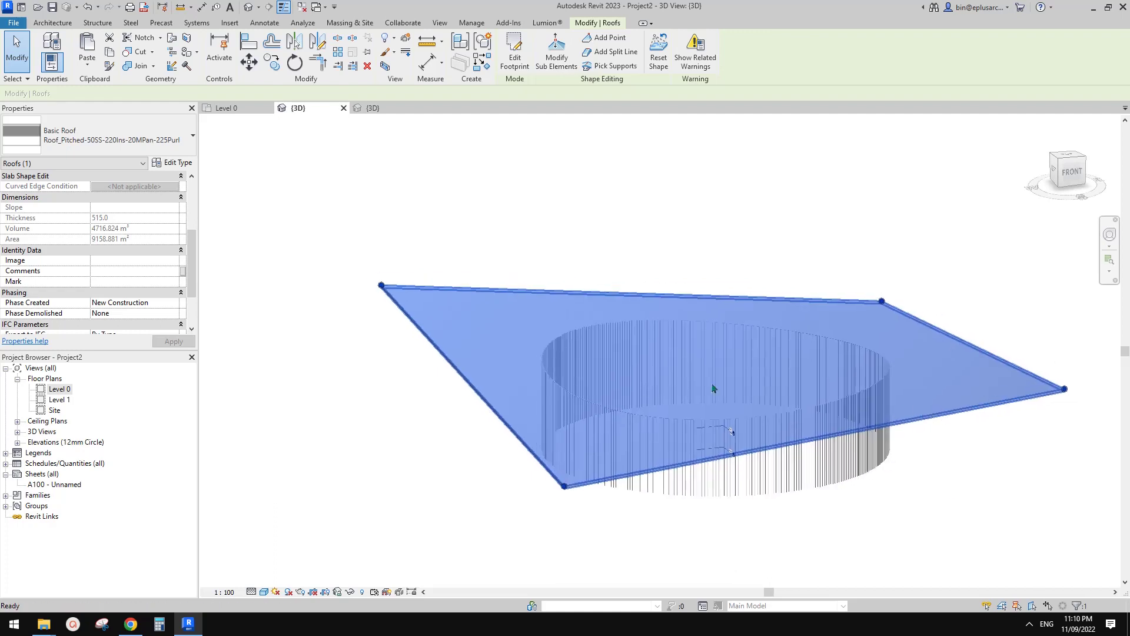
click(175, 313)
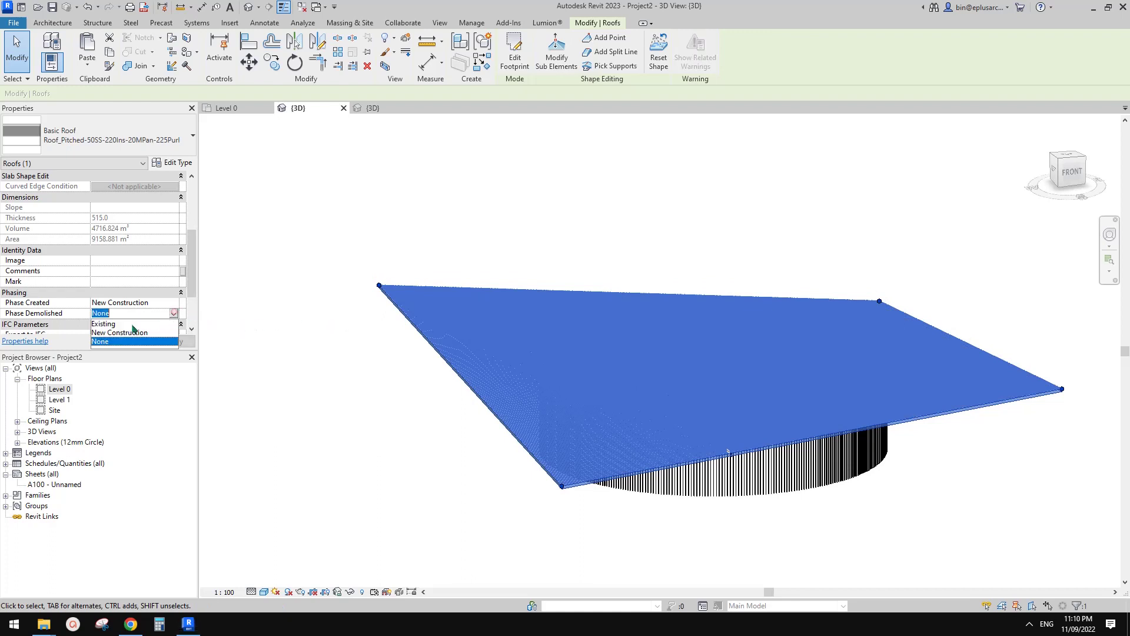
click(113, 331)
click(270, 246)
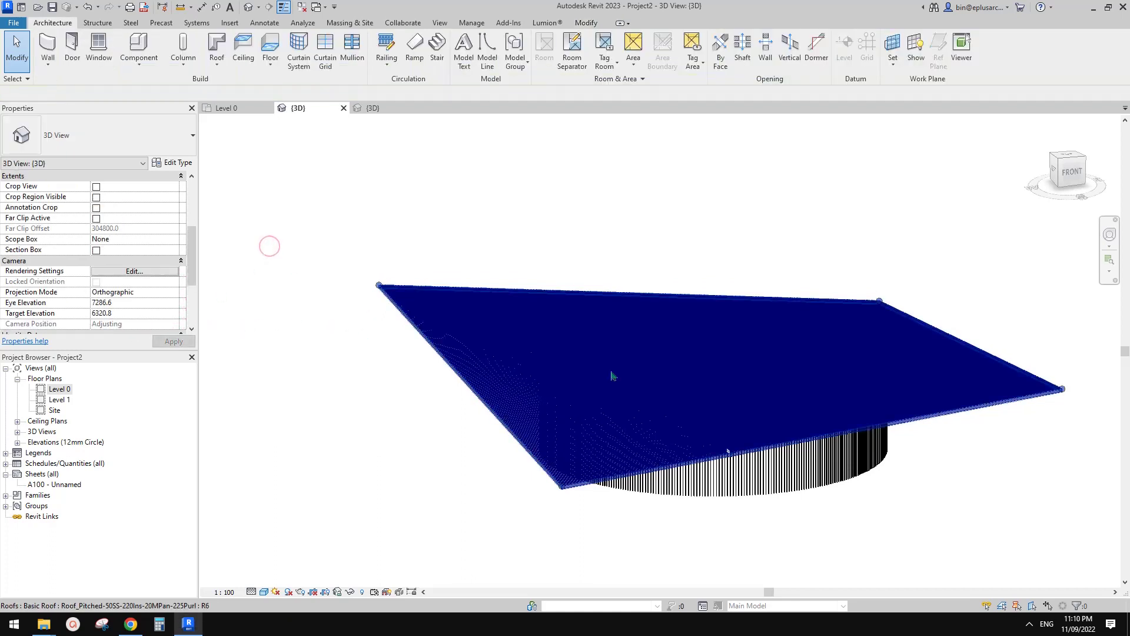
Set the 3D view's Phase Filter to Show Previous + New to hide the demolished roof
click(472, 310)
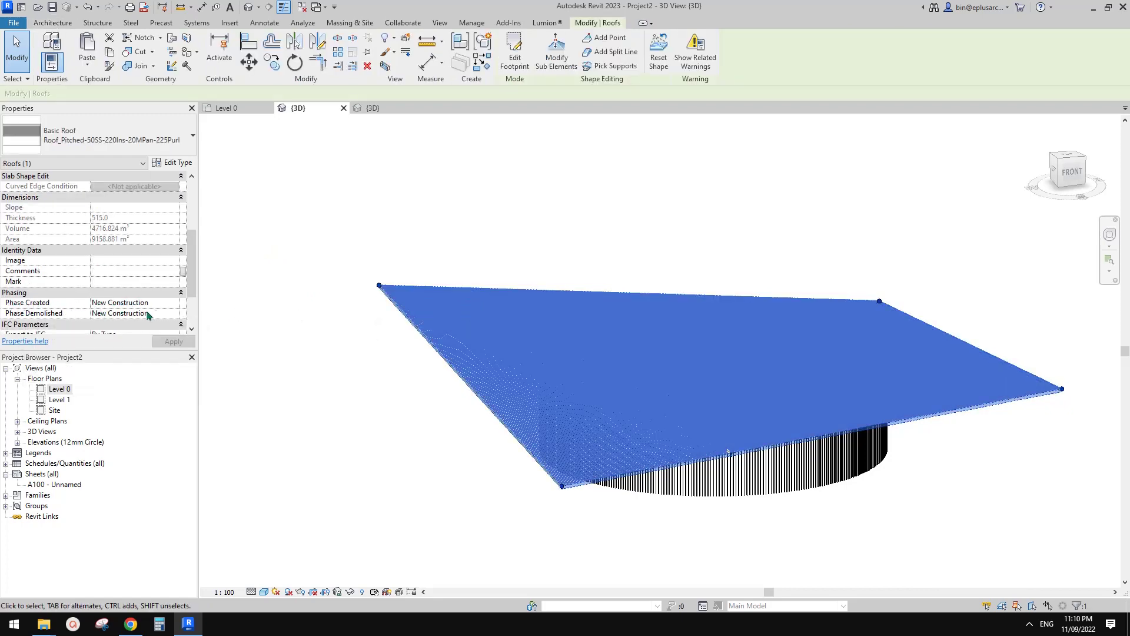
click(250, 308)
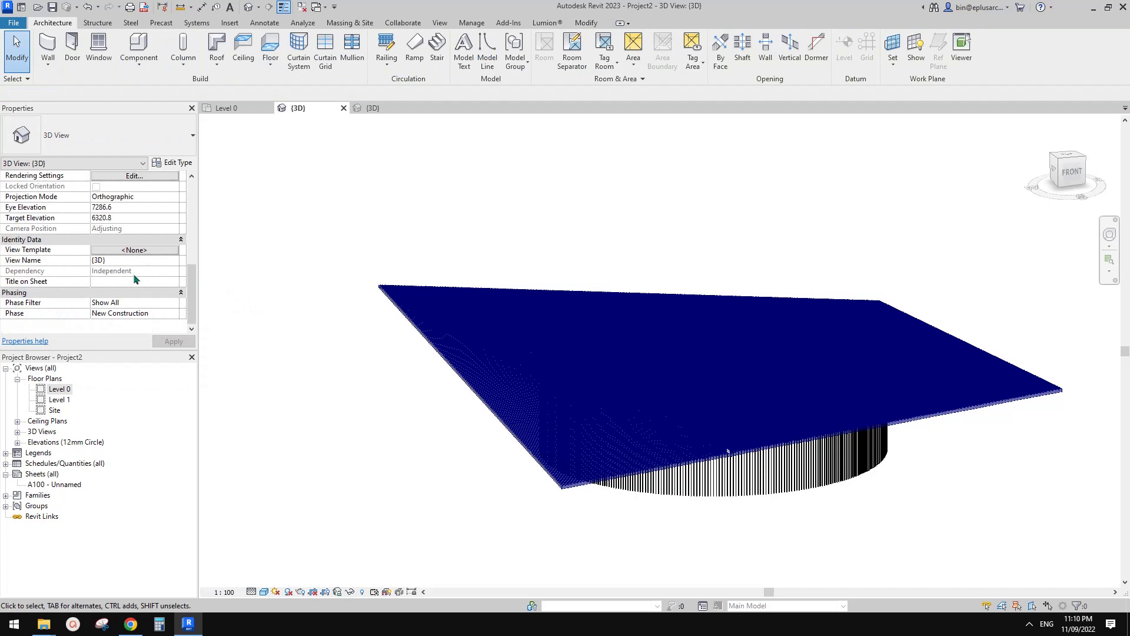
click(170, 303)
scroll(135, 348, down, 1)
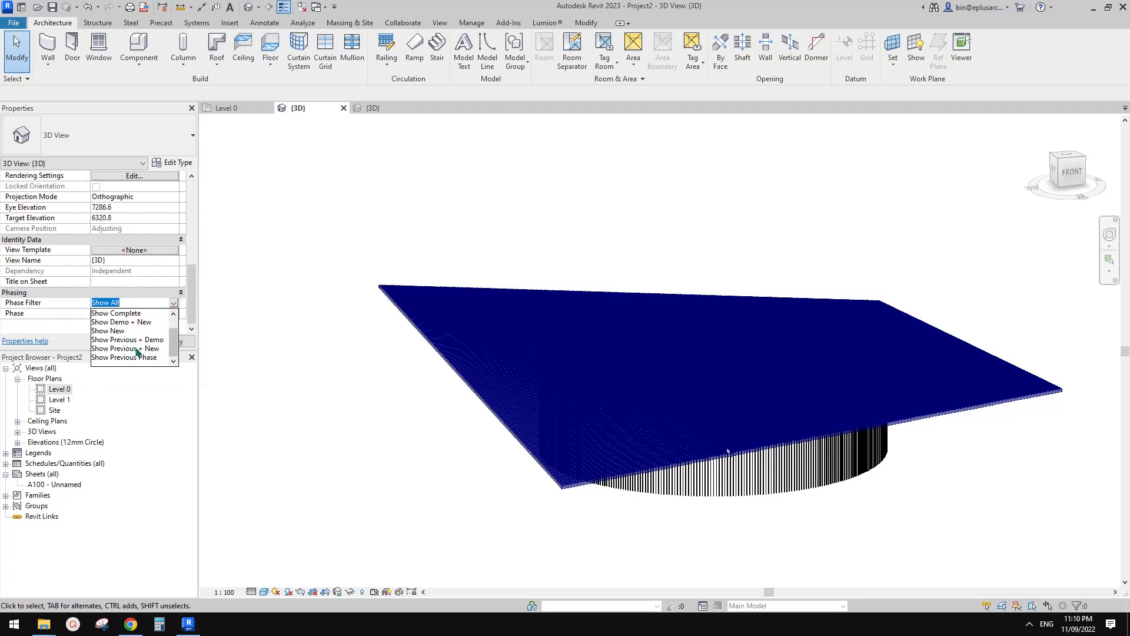
click(134, 349)
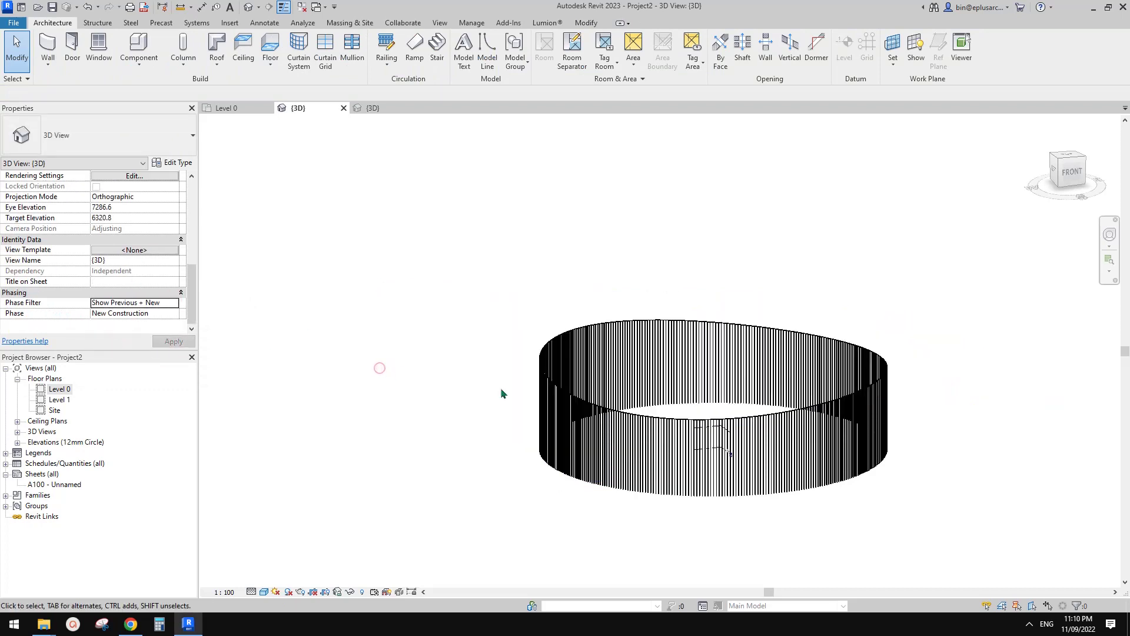
Examine the façade's wavy top edge from several angles and compare it with the arena reference images in the Google Docs document
shift+middle_drag(501, 393, 808, 331)
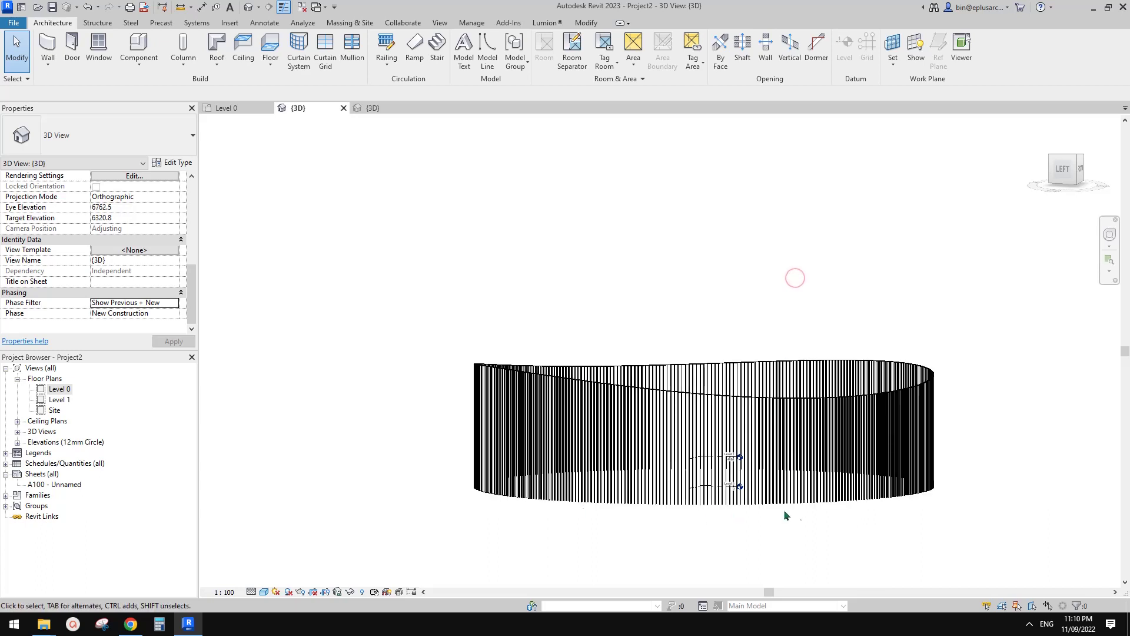
mouse_move(786, 516)
shift+middle_down()
mouse_move(747, 505)
mouse_move(734, 471)
shift+middle_up()
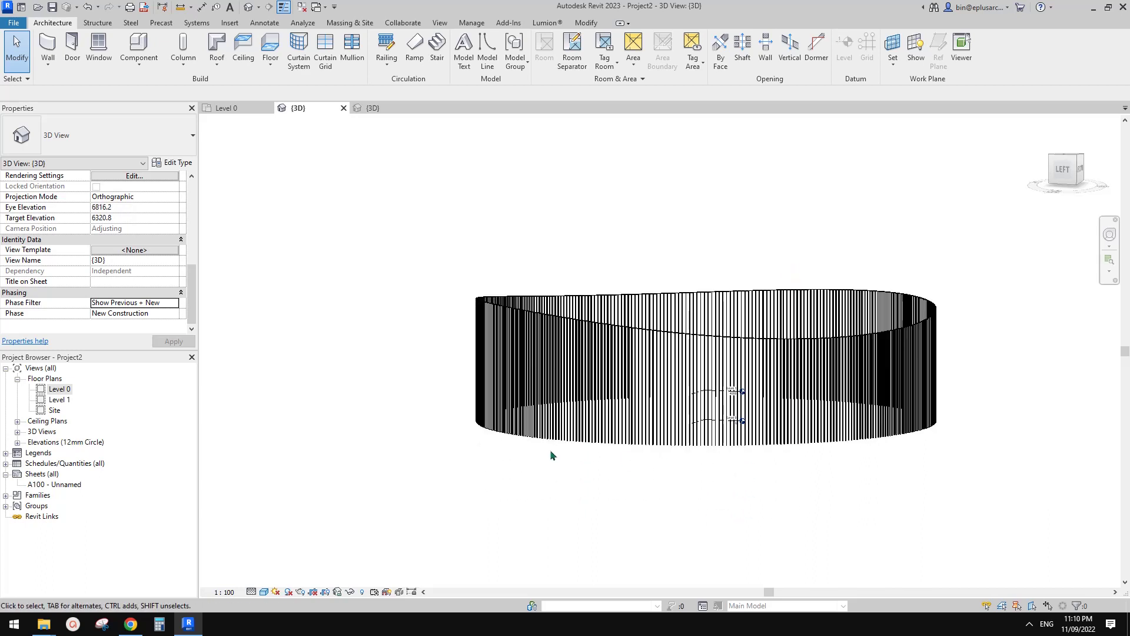
shift+middle_drag(552, 454, 617, 484)
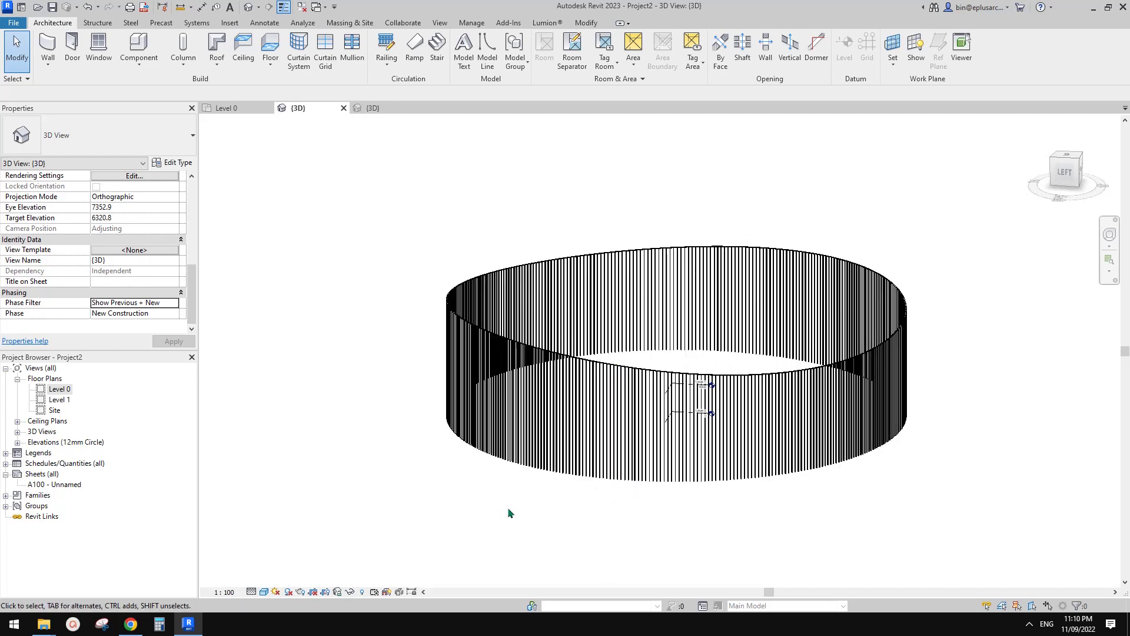
click(131, 625)
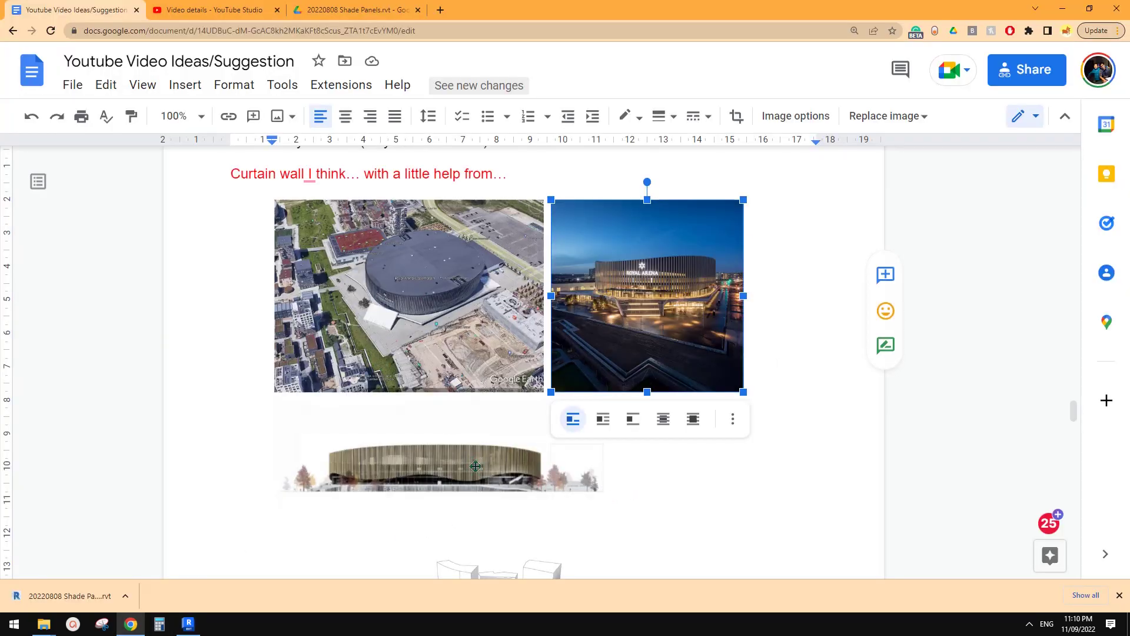
click(188, 623)
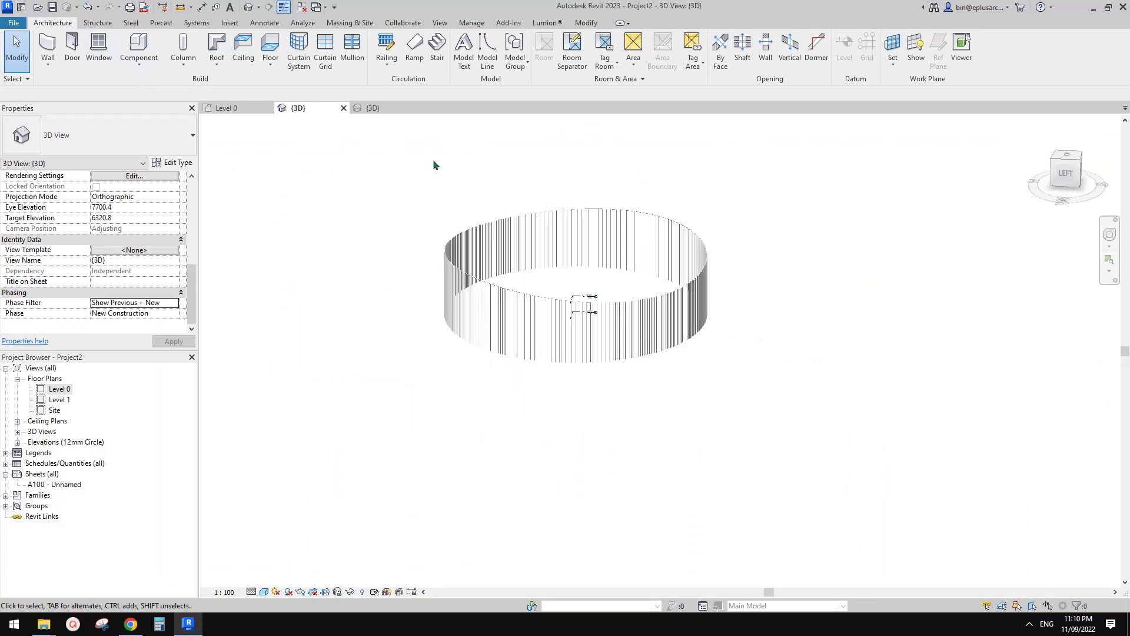
Start an in-place model with the Mass family category and accept its default name
click(140, 62)
click(159, 112)
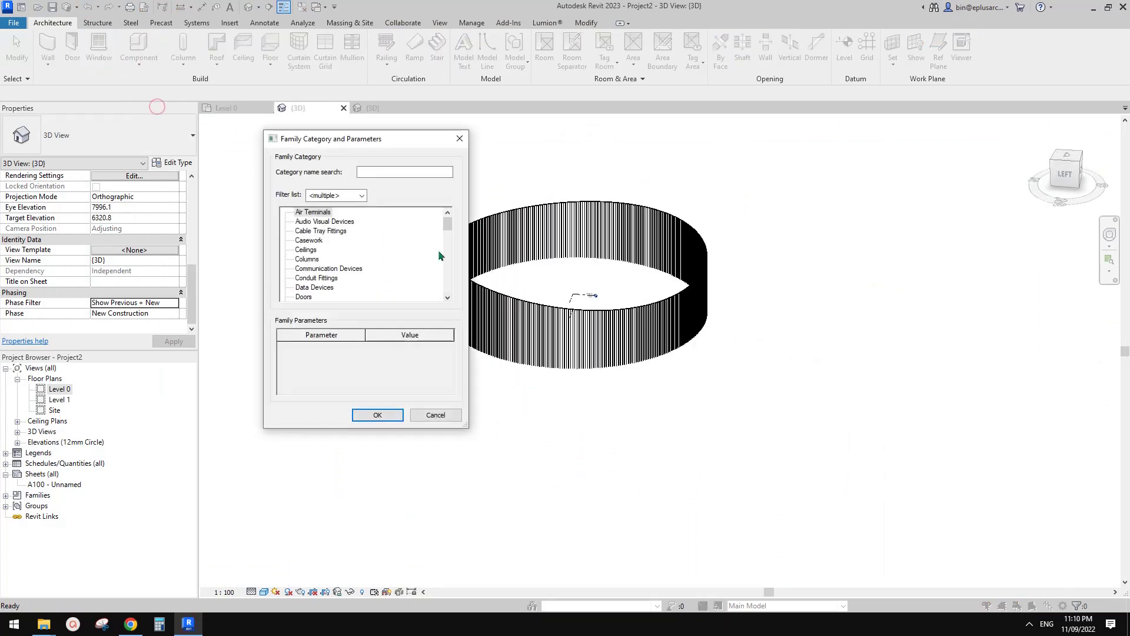
key(m)
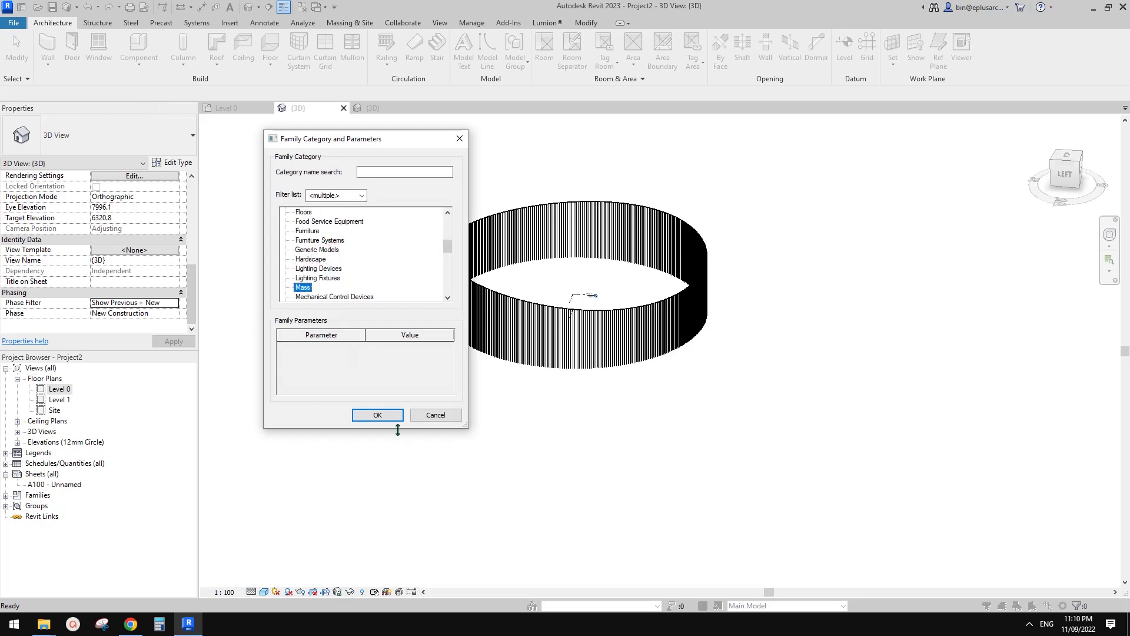
click(380, 414)
click(699, 411)
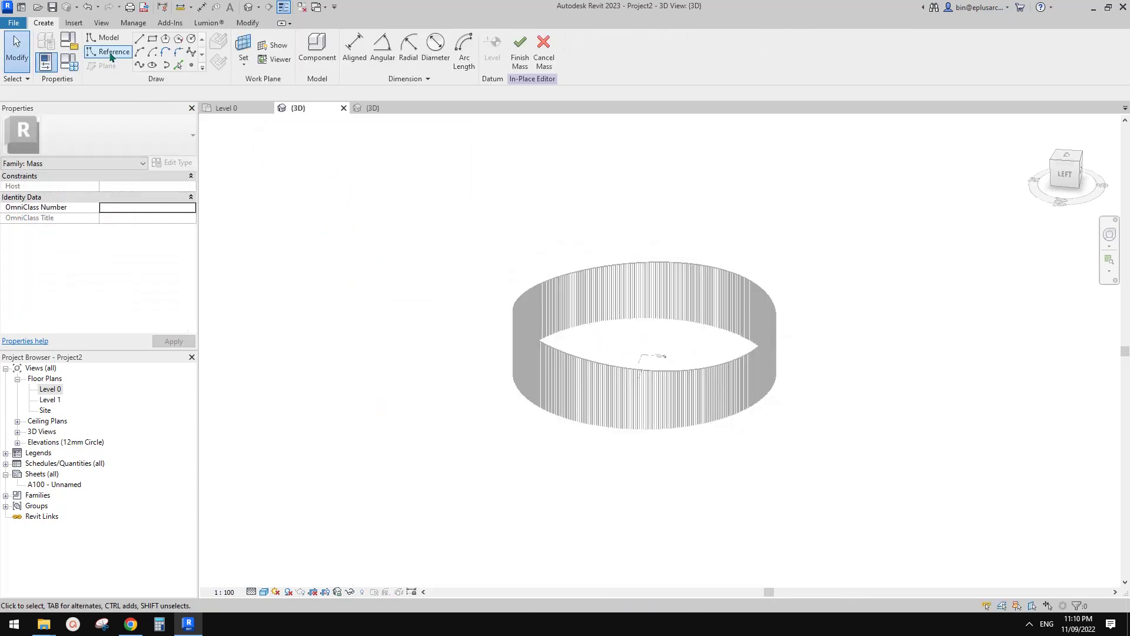
Draw two three-point spline reference lines on Level 0, side by side along one side of the circular wall
click(111, 53)
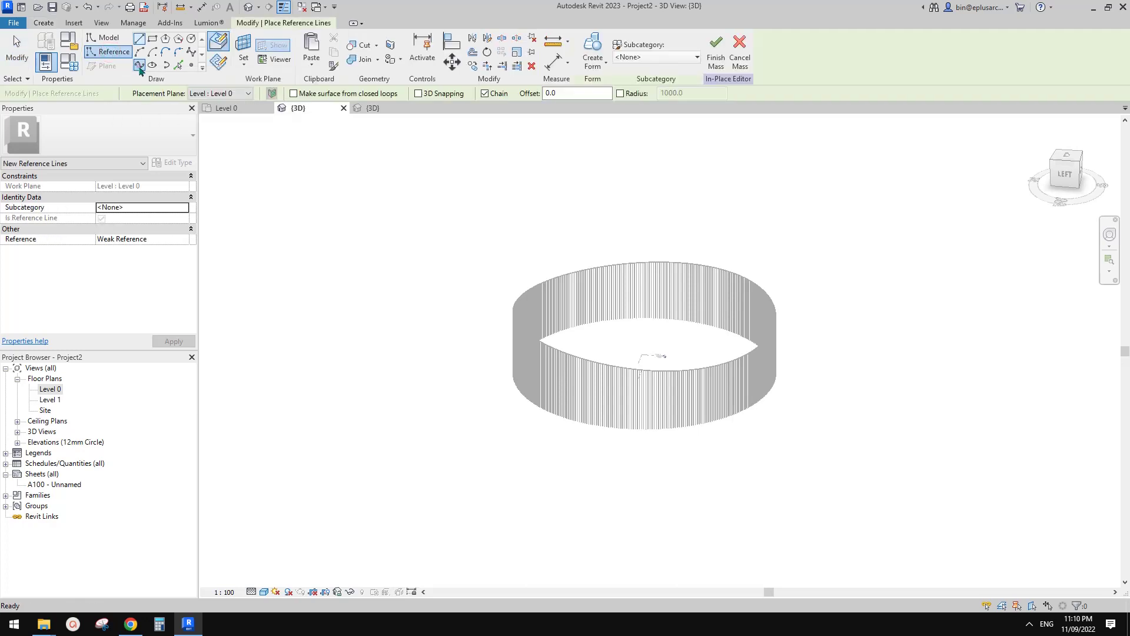
click(139, 66)
shift+middle_drag(618, 342, 547, 500)
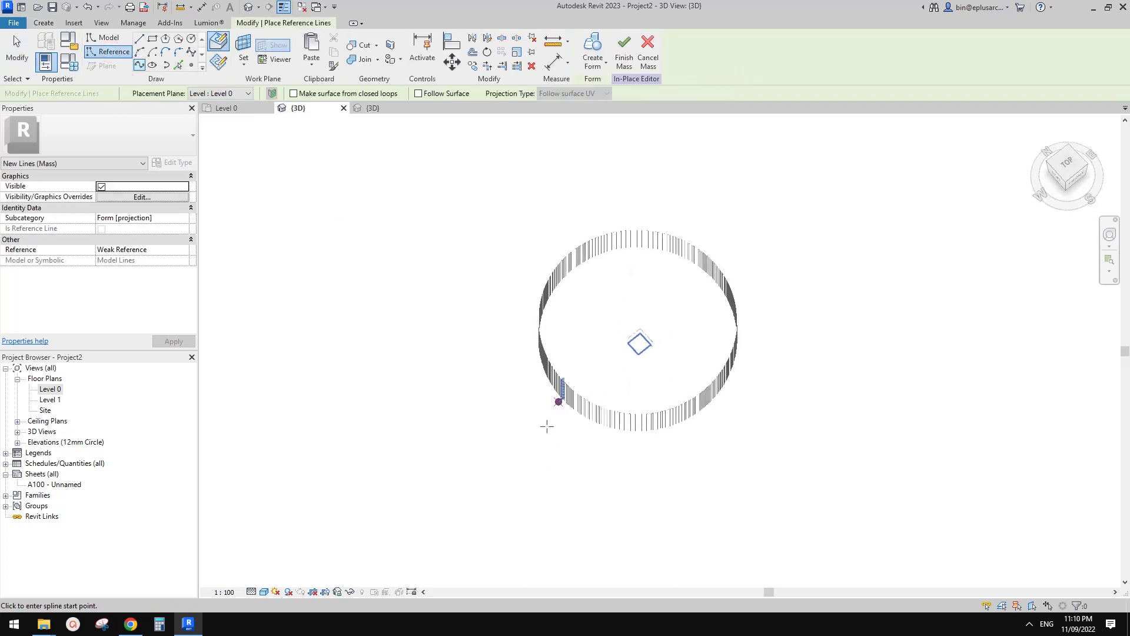
click(497, 244)
click(458, 458)
key(Escape)
click(538, 480)
key(Escape)
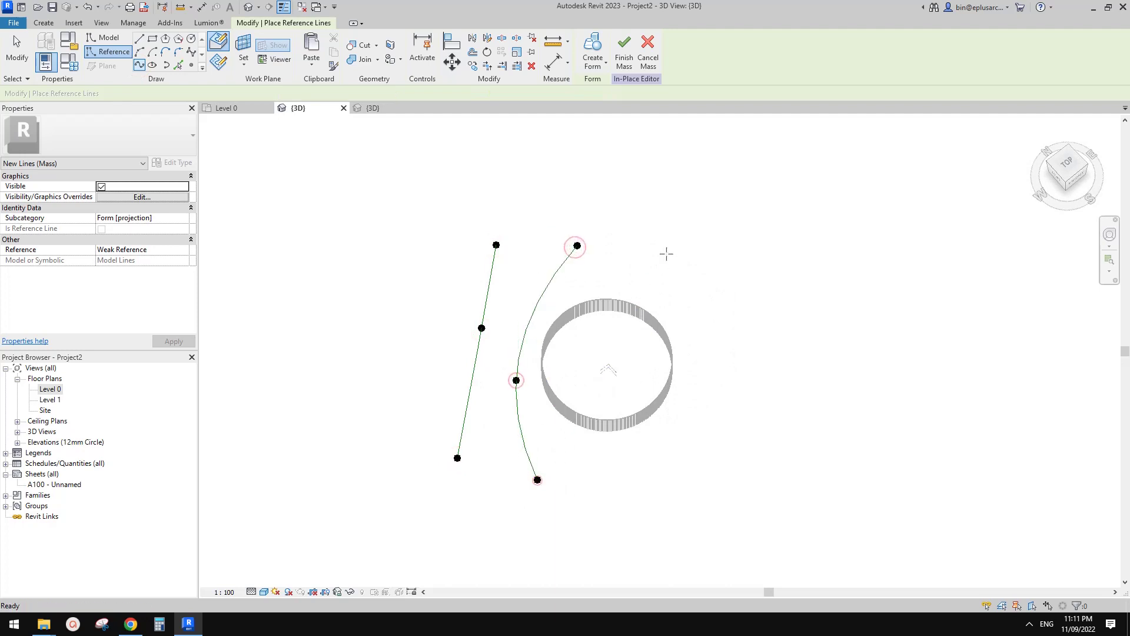
Draw two more three-point spline reference lines, one across the circular wall and one beyond its opposite side
click(666, 254)
click(628, 355)
click(619, 470)
key(Escape)
click(717, 277)
click(727, 360)
click(719, 465)
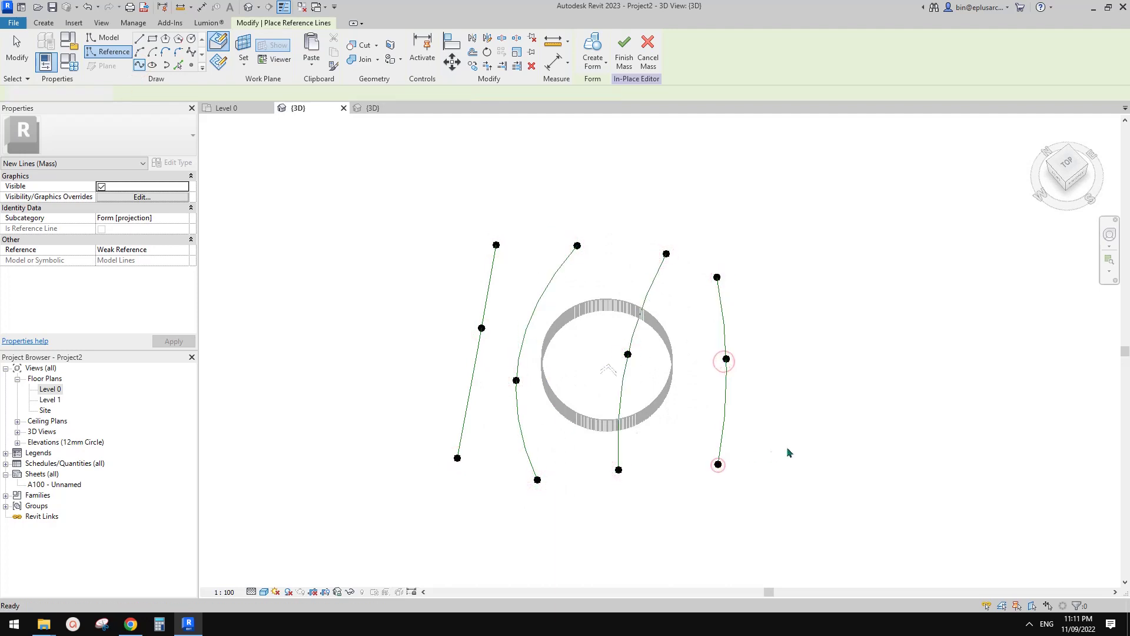
key(Escape)
key(Escape)
Create a form surface through all four spline reference lines
drag(762, 445, 404, 422)
click(593, 53)
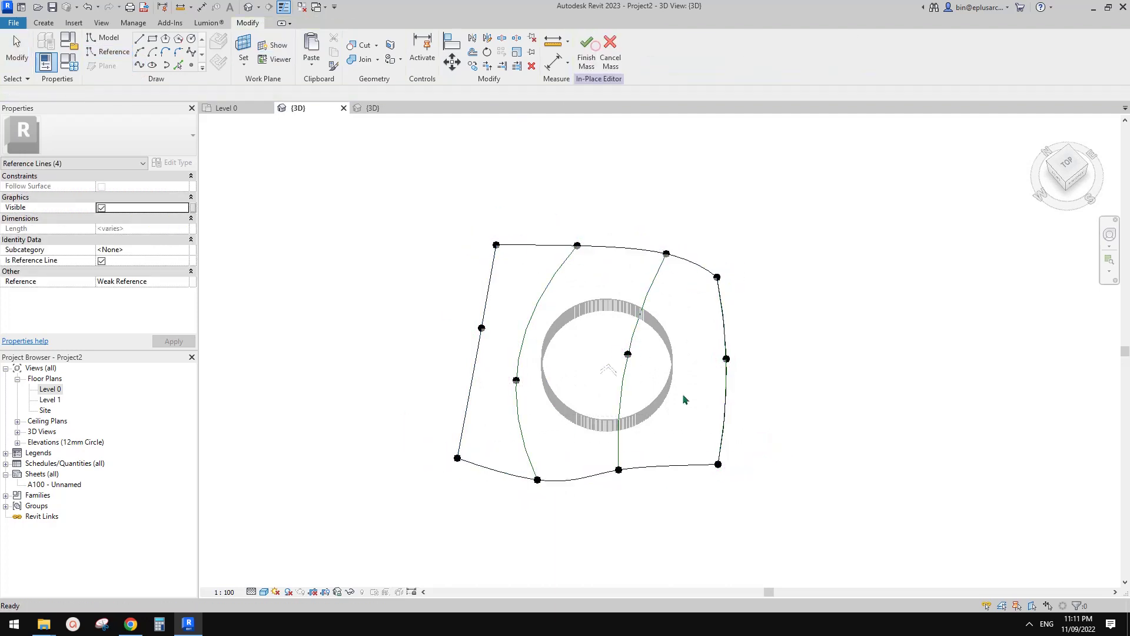
shift+middle_drag(681, 396, 715, 220)
click(627, 387)
shift+middle_drag(676, 351, 586, 343)
key(ctrl+z)
Raise the middle reference point of the spline crossing the circular wall to an offset of about 3400
click(634, 382)
key(Escape)
click(616, 373)
click(358, 363)
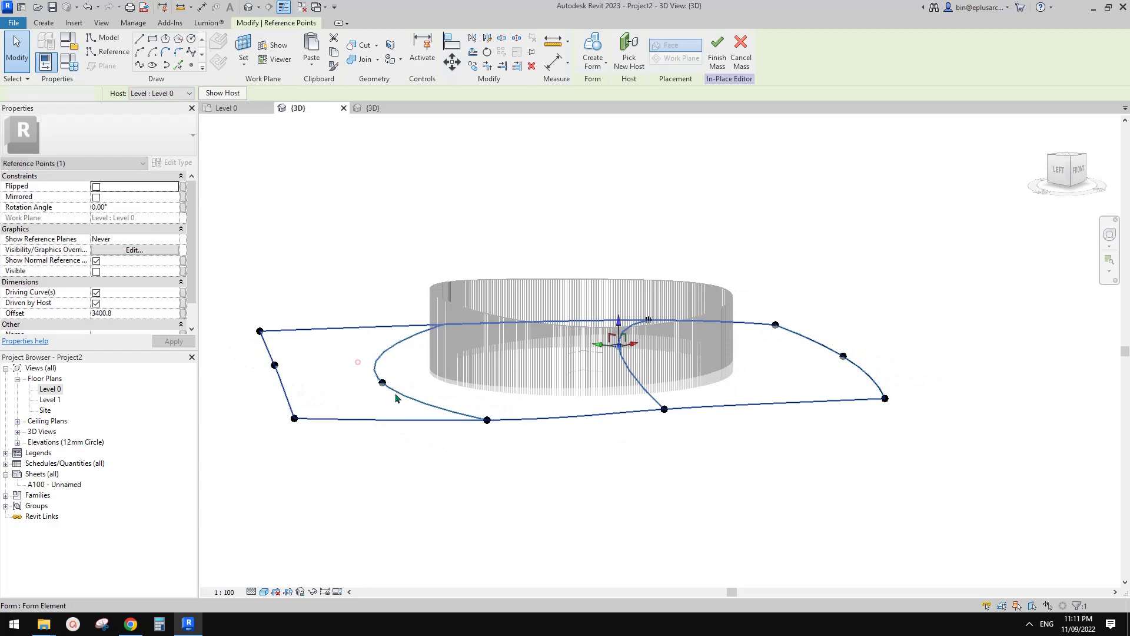
key(Escape)
Move the middle reference point of the second spline horizontally toward the centre of the circular wall
click(383, 384)
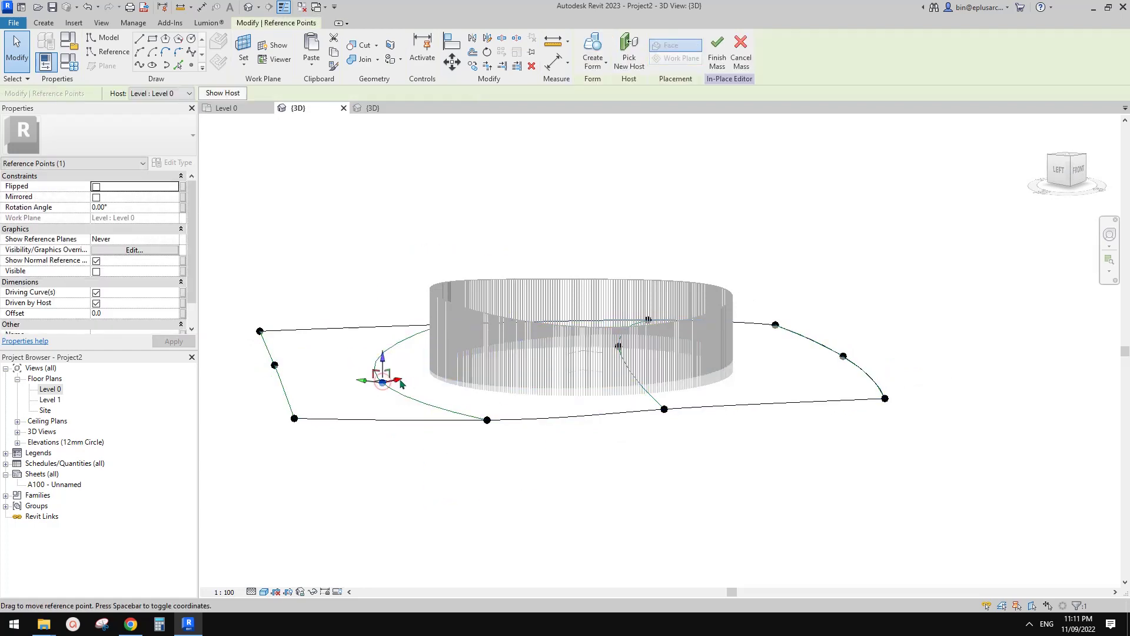
shift+middle_drag(441, 379, 557, 375)
drag(448, 328, 449, 357)
shift+middle_drag(643, 325, 491, 371)
Move the middle reference point of the outer spline beyond the wall inward, so the spline curves toward the circular wall
click(754, 399)
mouse_move(754, 399)
shift+middle_down()
mouse_move(777, 457)
mouse_move(740, 397)
shift+middle_up()
drag(740, 397, 665, 344)
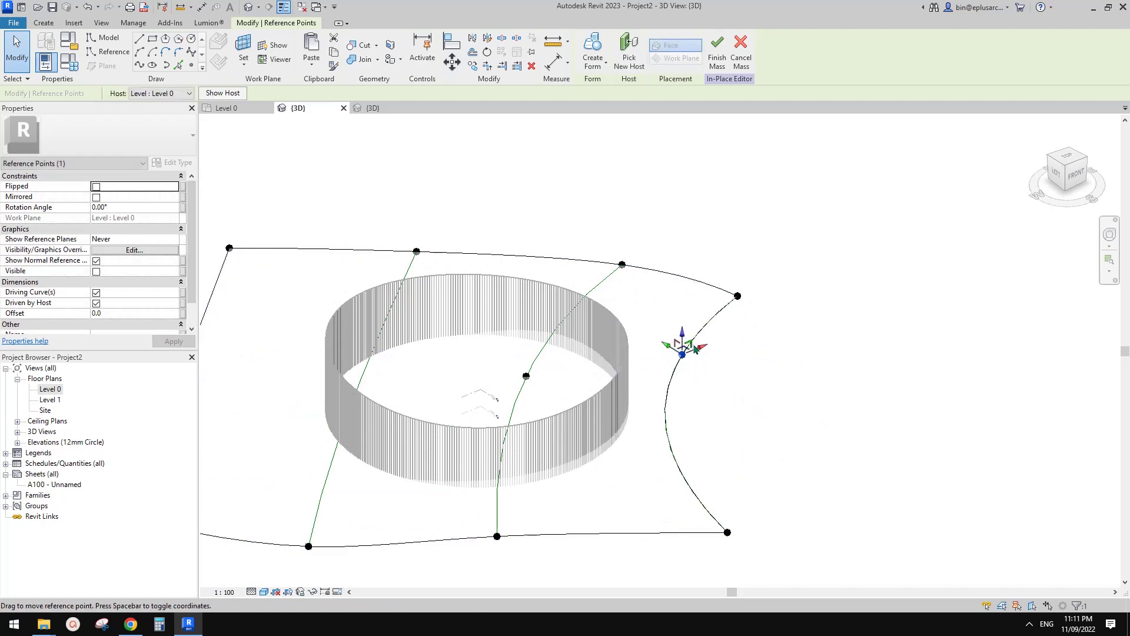
mouse_move(665, 344)
shift+middle_down()
mouse_move(567, 483)
mouse_move(687, 348)
shift+middle_up()
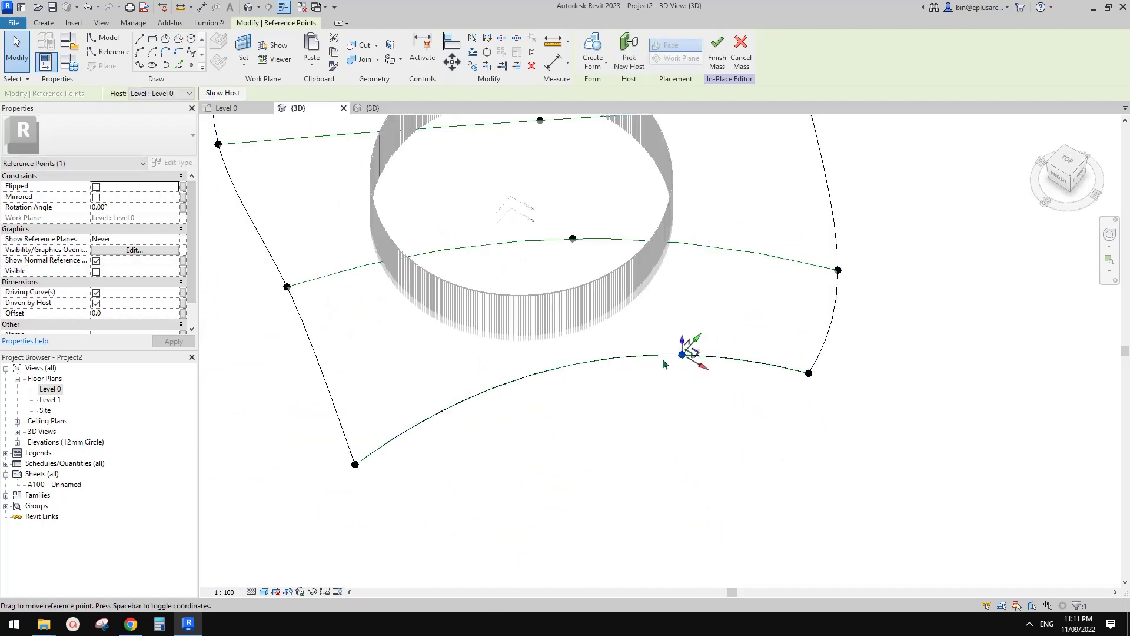
drag(681, 354, 574, 368)
Examine the reshaped mass surface and its spline reference points around the circular wall from several angles
scroll(582, 371, up, 1)
shift+middle_drag(581, 371, 736, 253)
scroll(591, 351, up, 3)
drag(559, 348, 563, 367)
scroll(566, 357, down, 1)
shift+middle_drag(569, 394, 642, 278)
click(641, 277)
scroll(641, 277, down, 1)
middle_drag(822, 338, 1060, 338)
shift+middle_drag(689, 353, 770, 412)
click(797, 322)
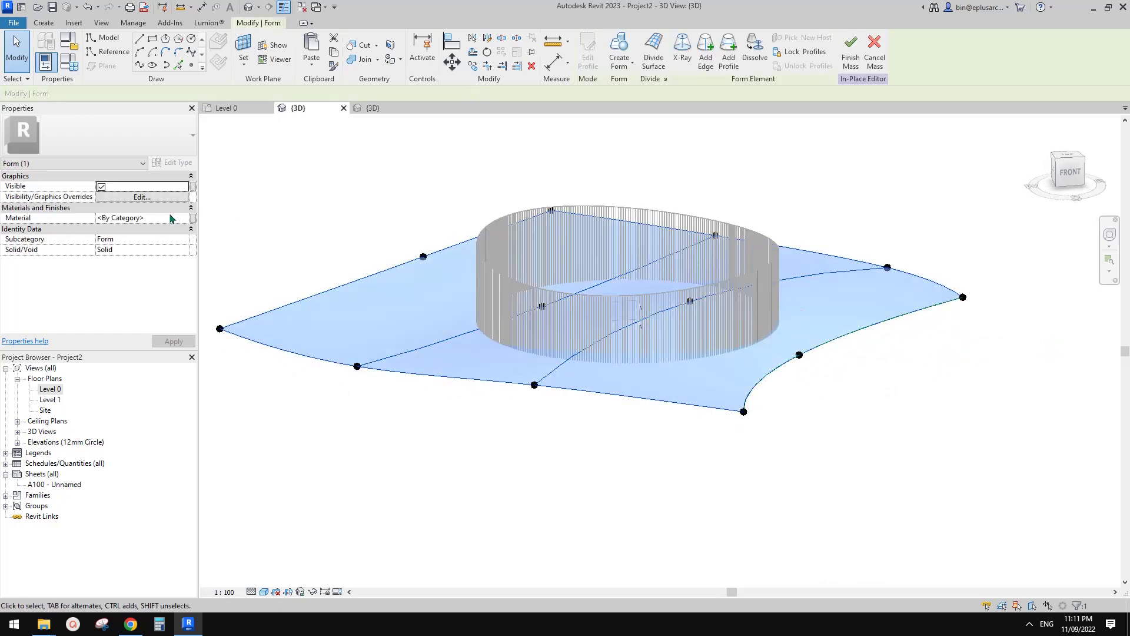
middle_drag(656, 270, 653, 278)
key(Escape)
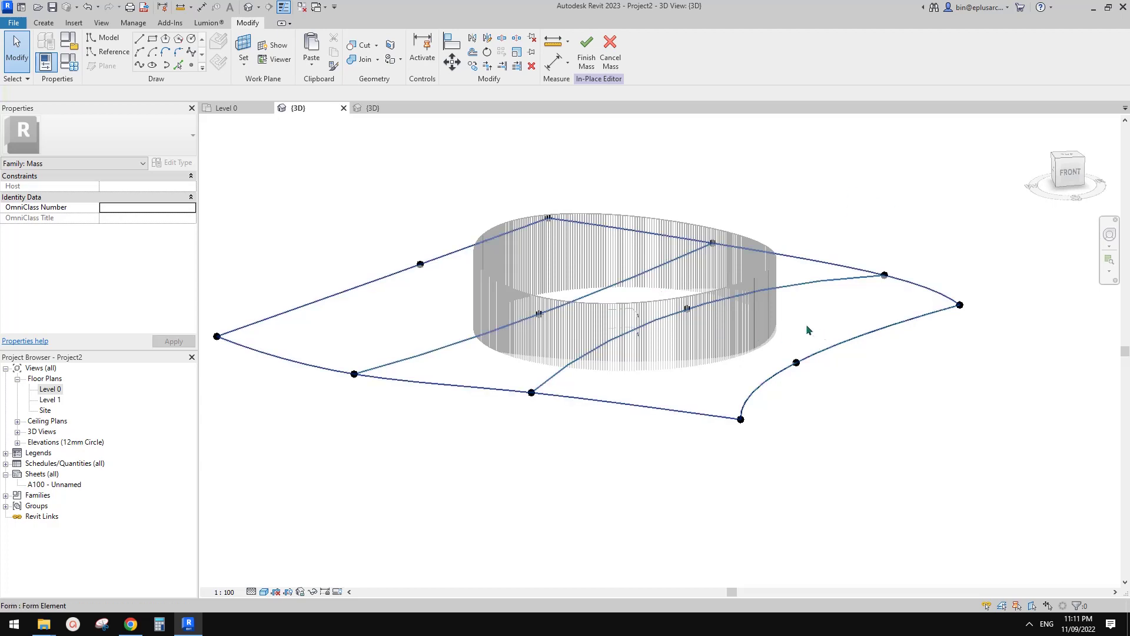
Assign the Brick, Horizontal Pattern material to the form surface and finish the in-place mass
click(363, 316)
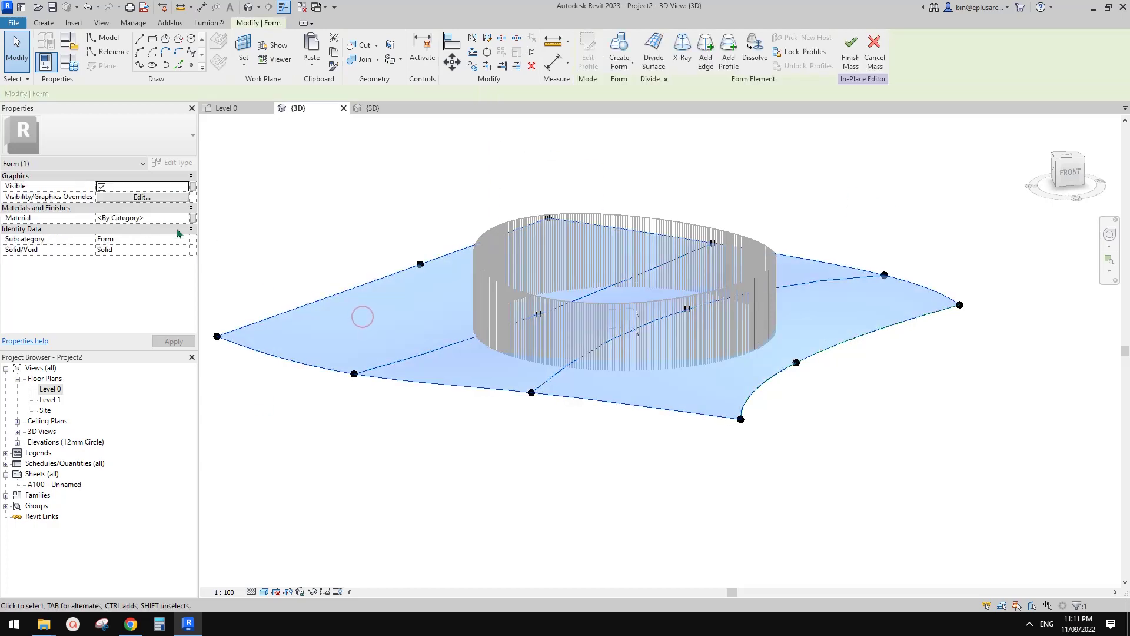
click(184, 219)
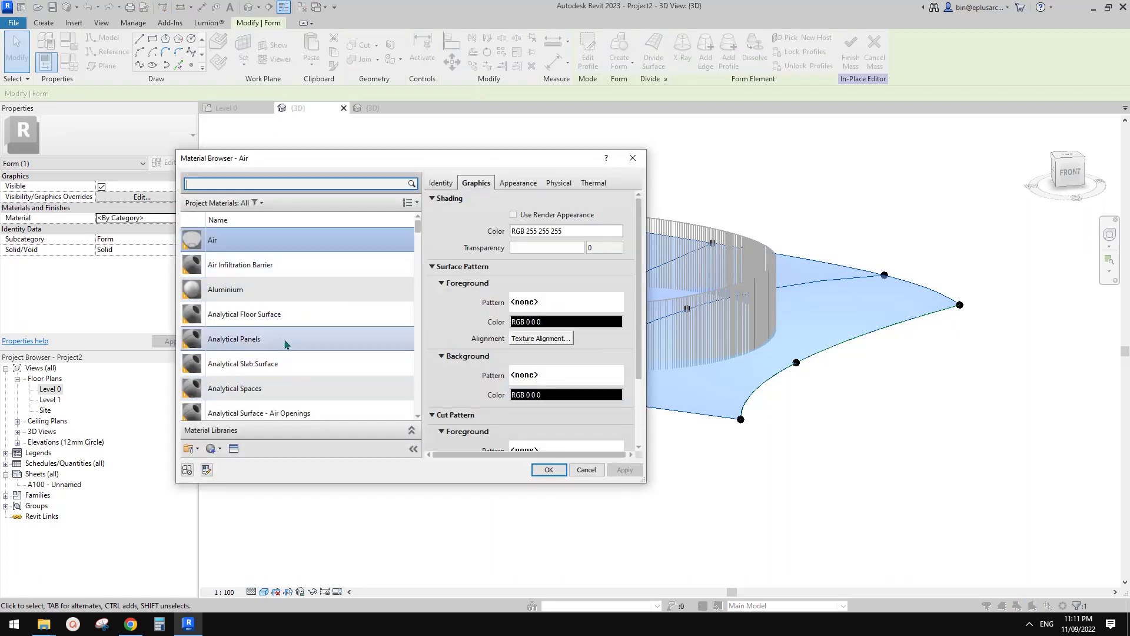
scroll(286, 359, down, 3)
scroll(292, 362, down, 5)
scroll(299, 363, down, 1)
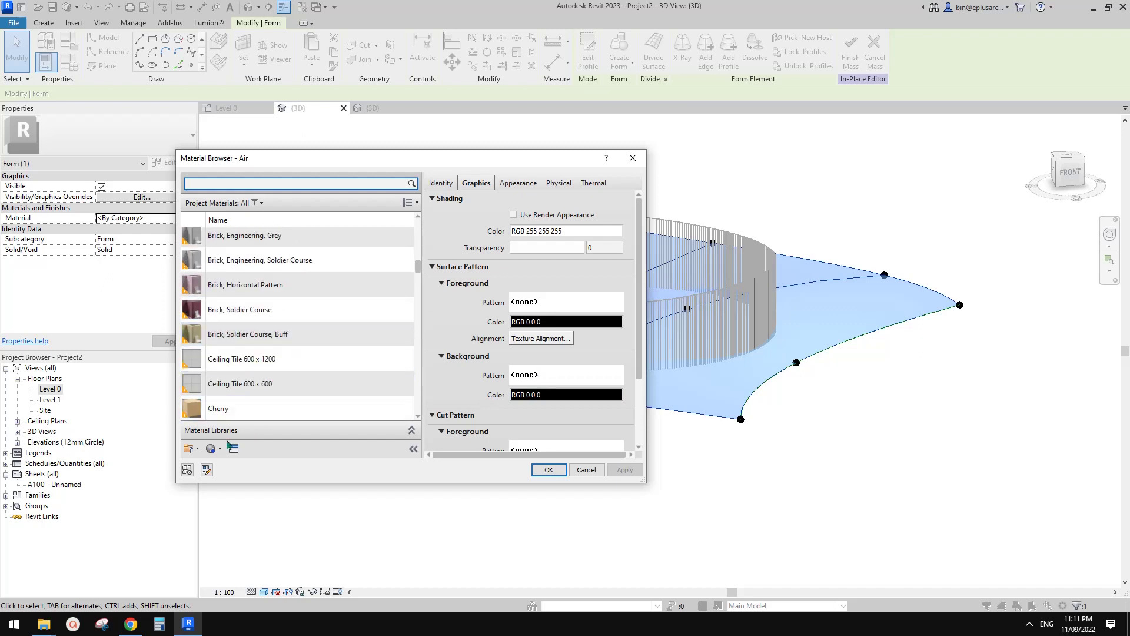
click(224, 314)
click(276, 285)
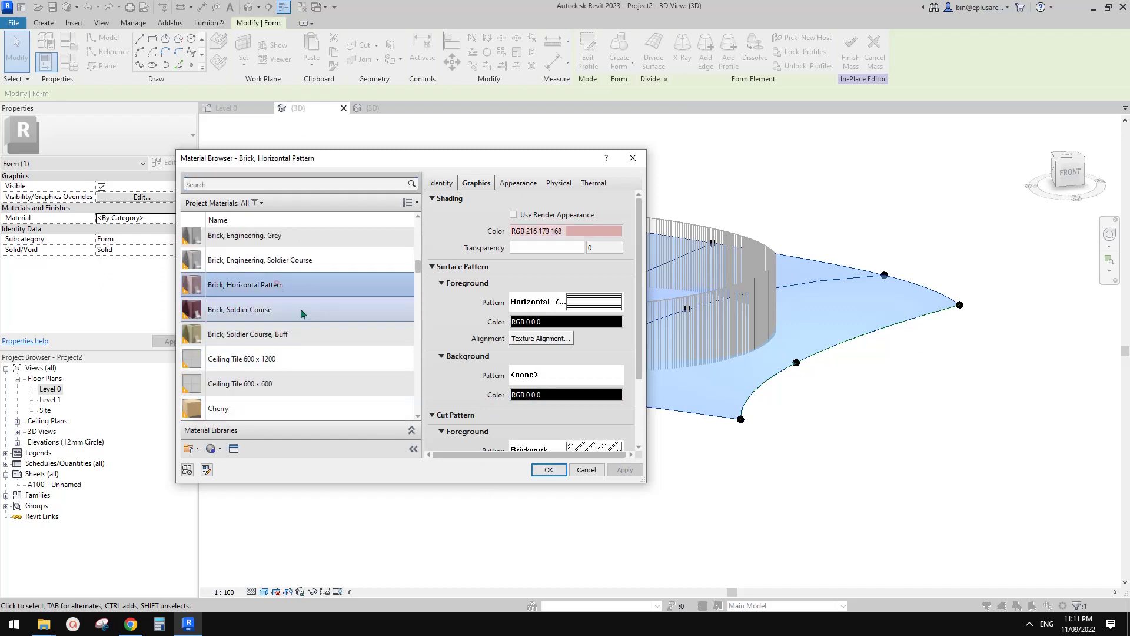
click(559, 473)
click(562, 474)
middle_drag(647, 489, 623, 466)
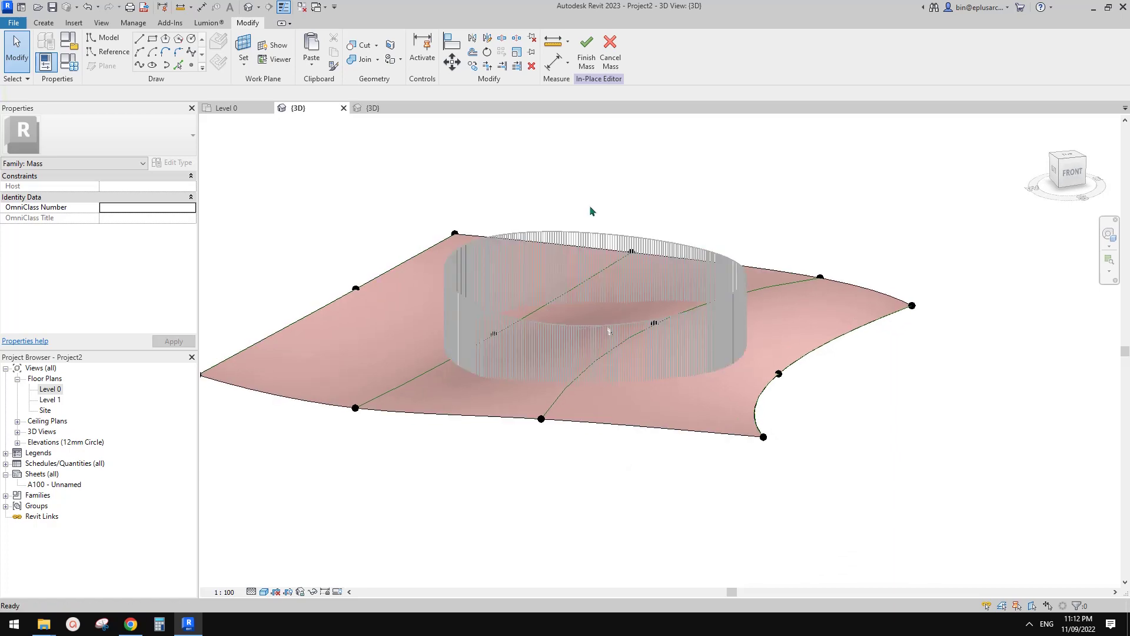
click(584, 63)
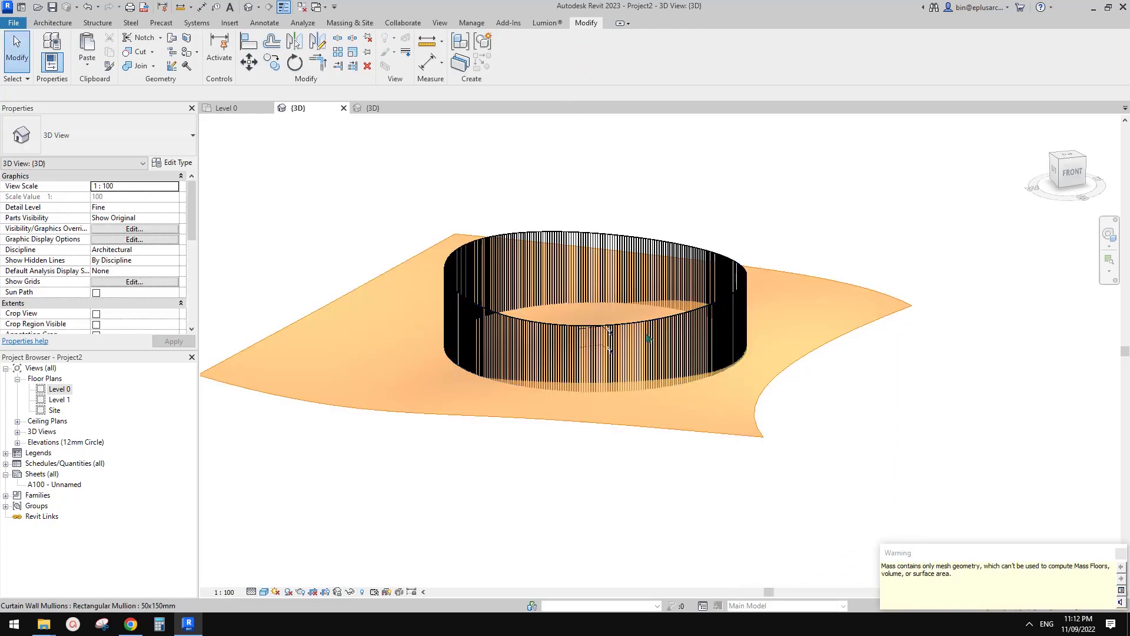
shift+middle_drag(789, 419, 779, 460)
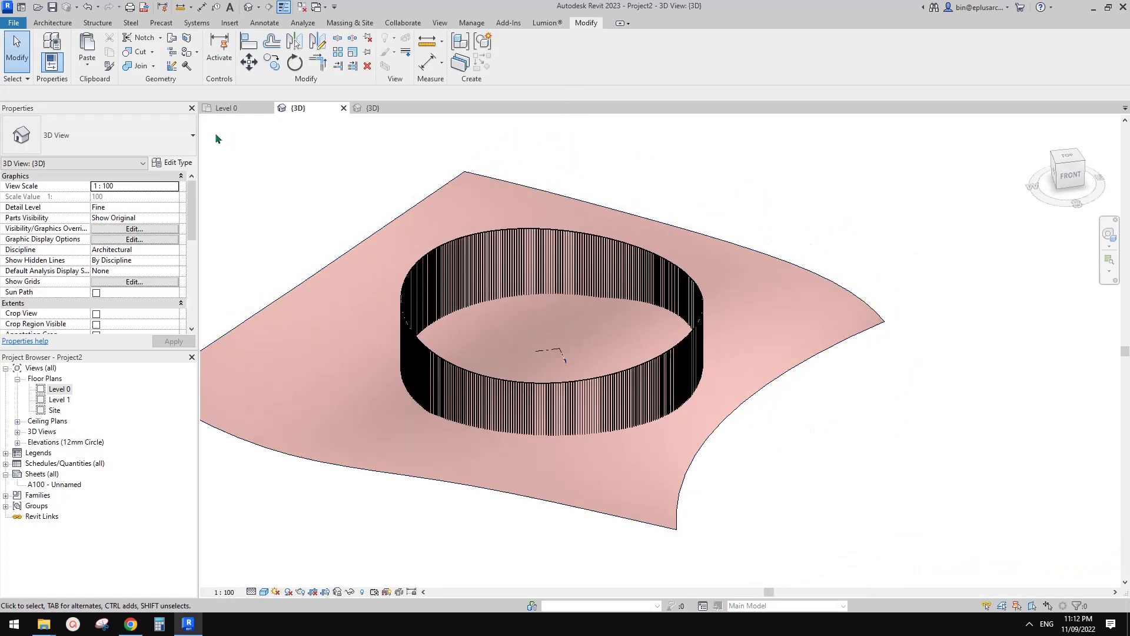
click(771, 349)
click(53, 23)
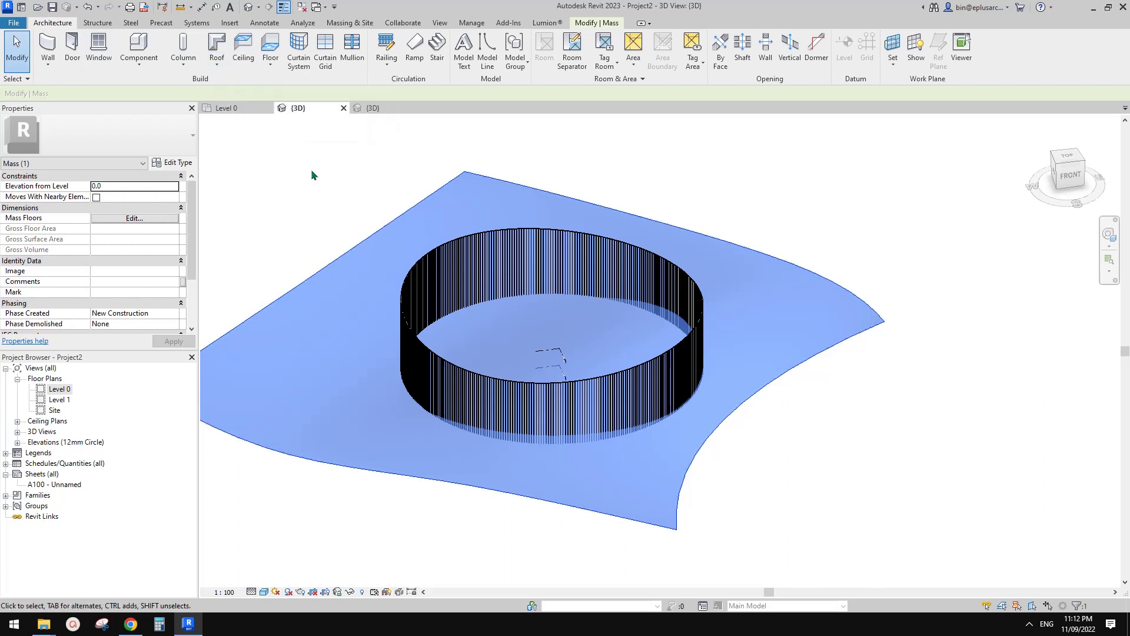
click(216, 44)
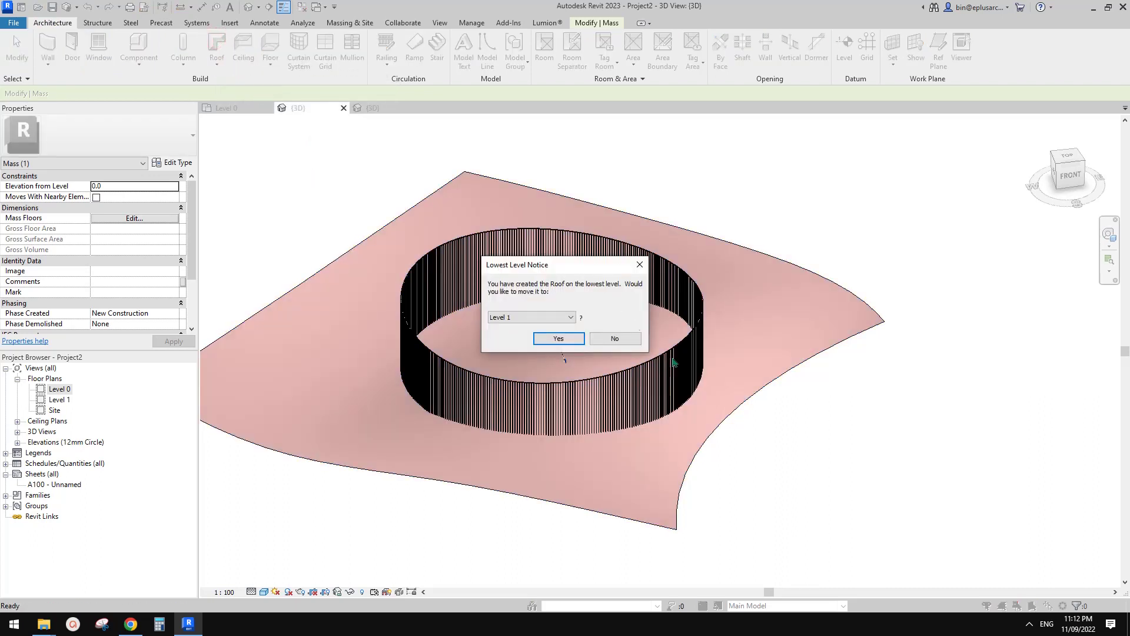
click(615, 339)
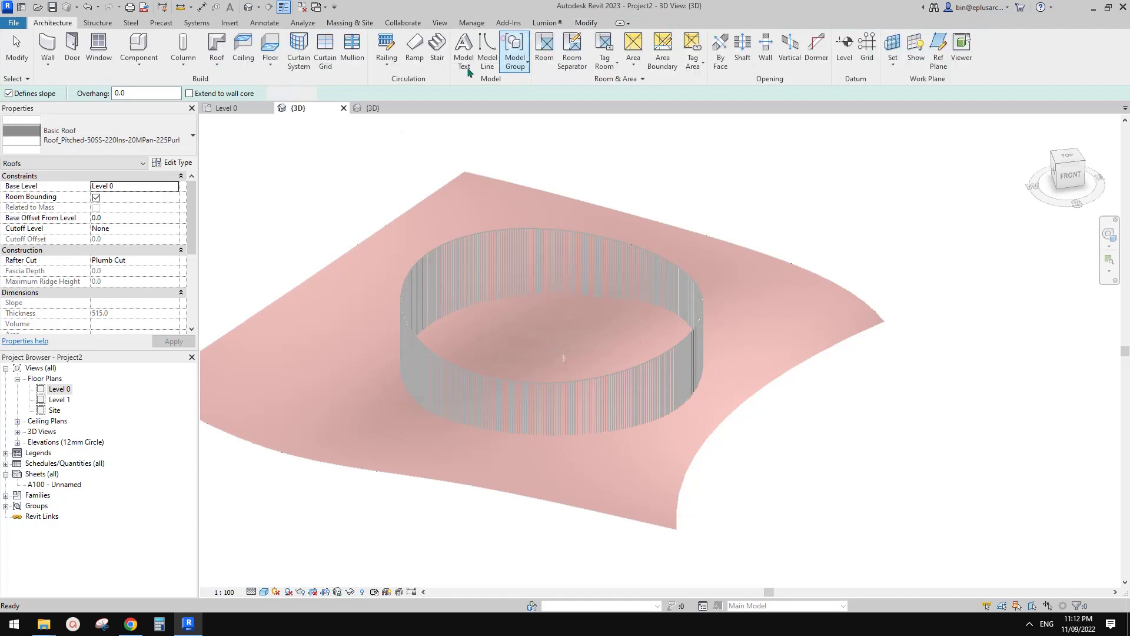
Create a Roof by Face on the curved mass surface beneath the circular wall
click(224, 71)
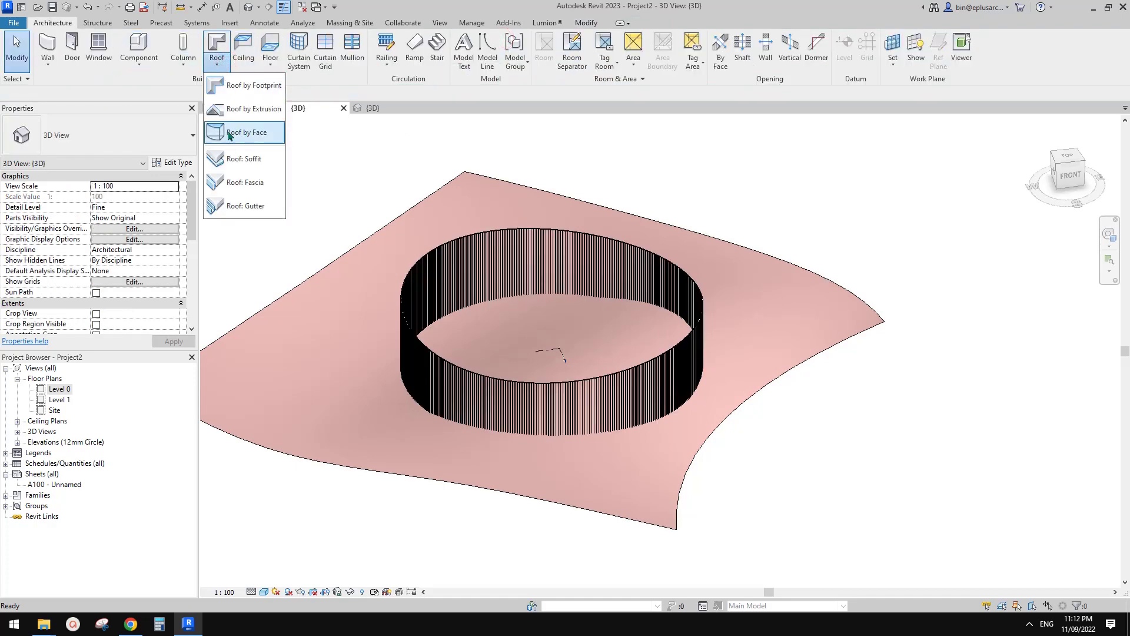
click(242, 132)
click(784, 322)
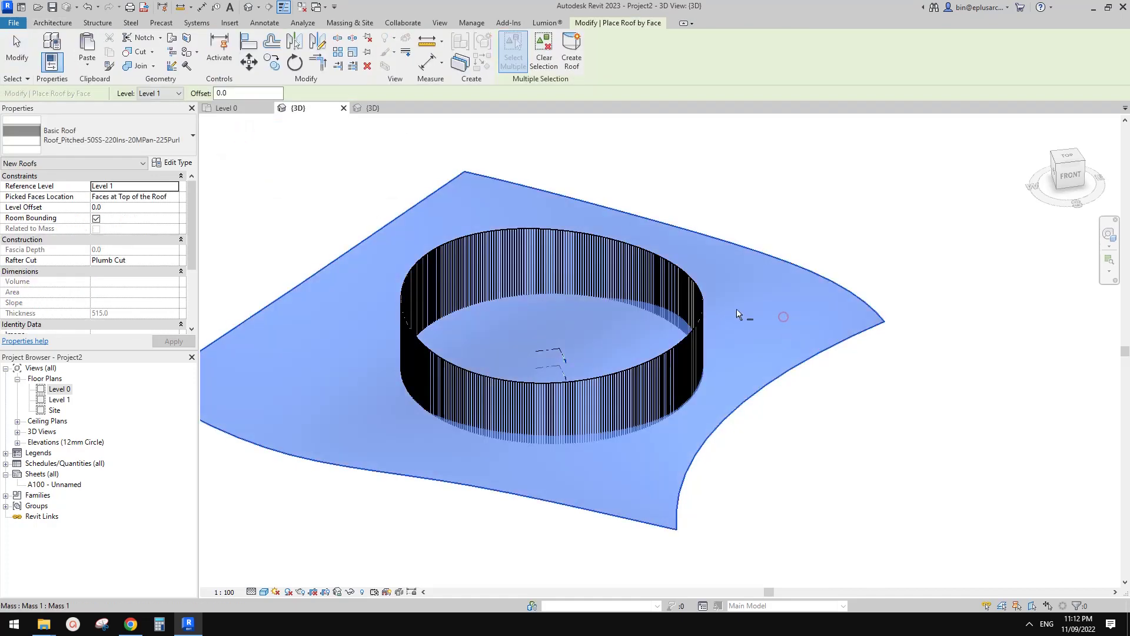
click(572, 53)
shift+middle_drag(888, 232, 742, 371)
middle_drag(649, 409, 792, 369)
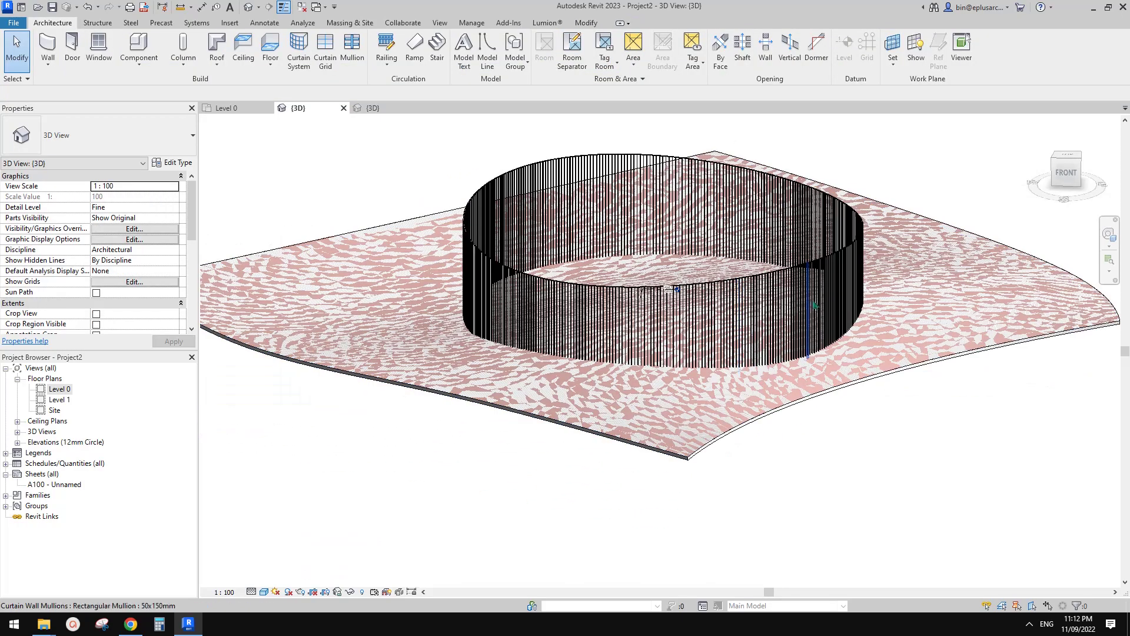
Attach the base of the circular curtain wall to the new lower roof
key(Tab)
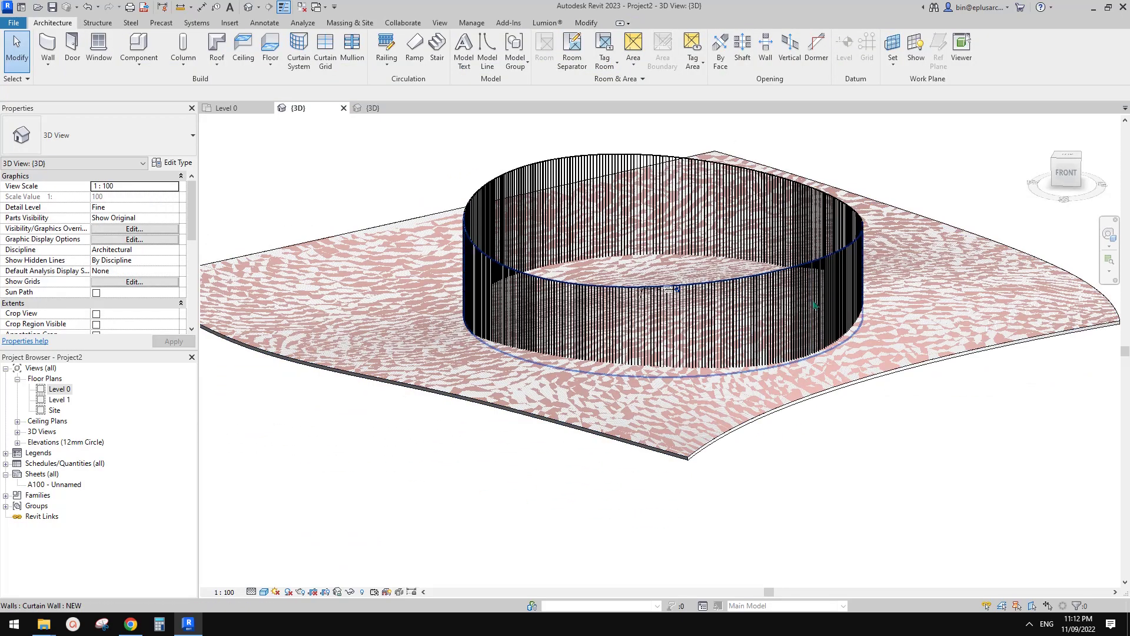
click(816, 305)
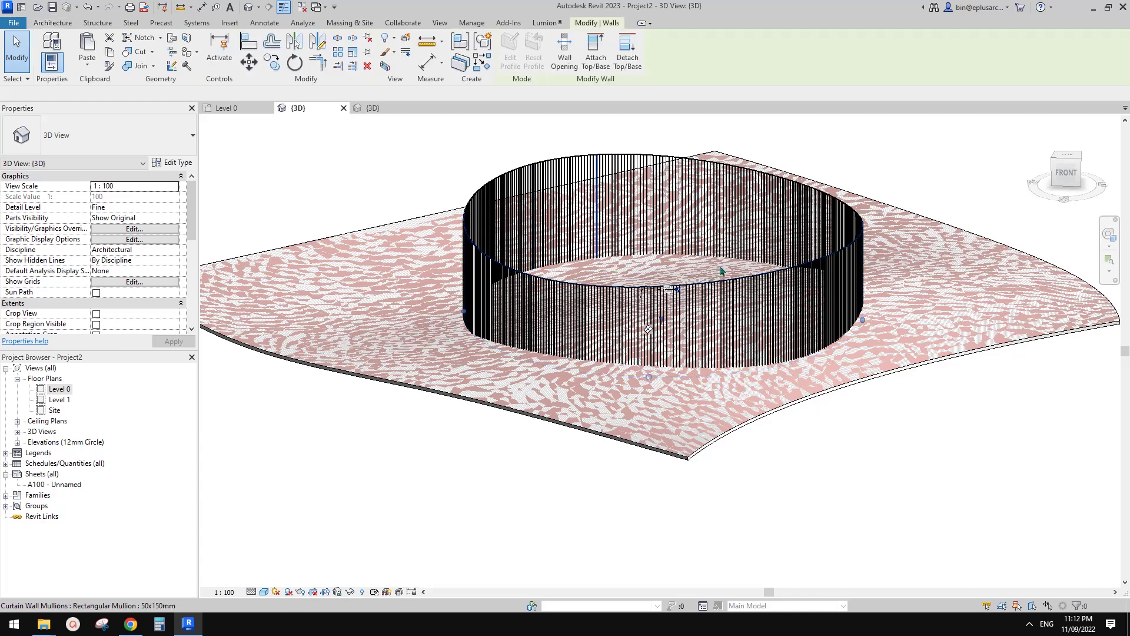
key(Escape)
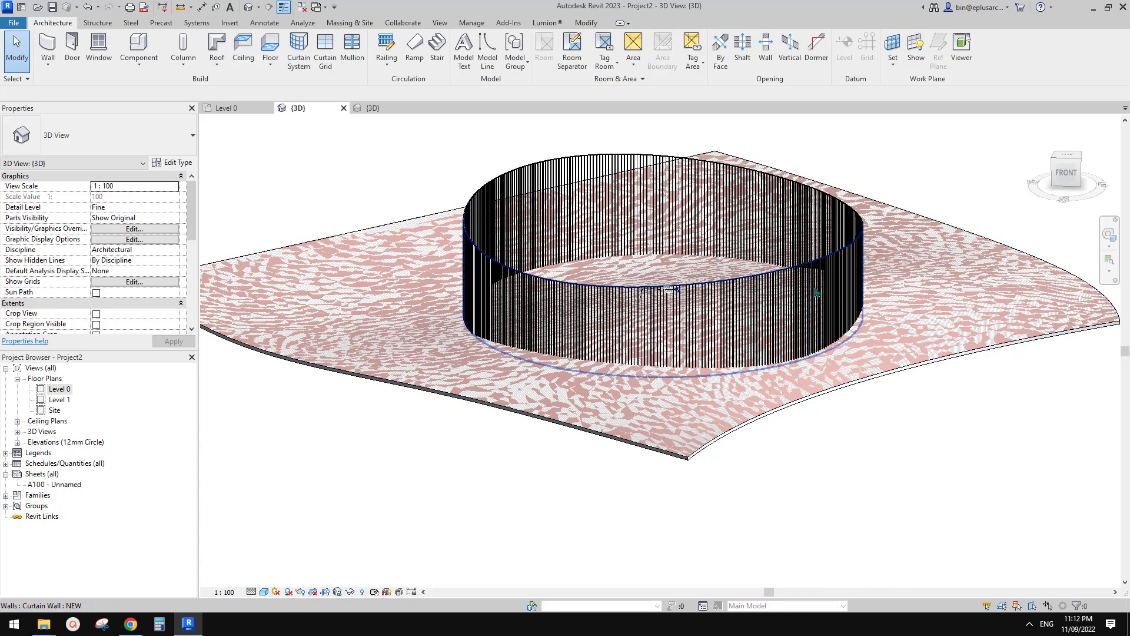
click(816, 291)
middle_drag(608, 273, 555, 283)
click(597, 61)
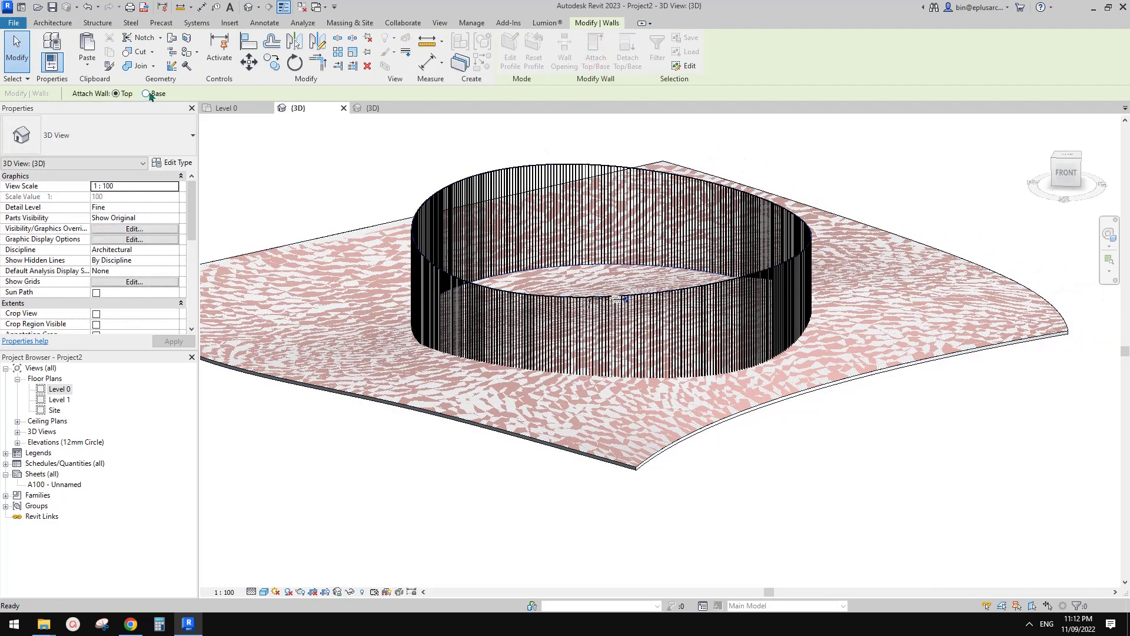
click(146, 94)
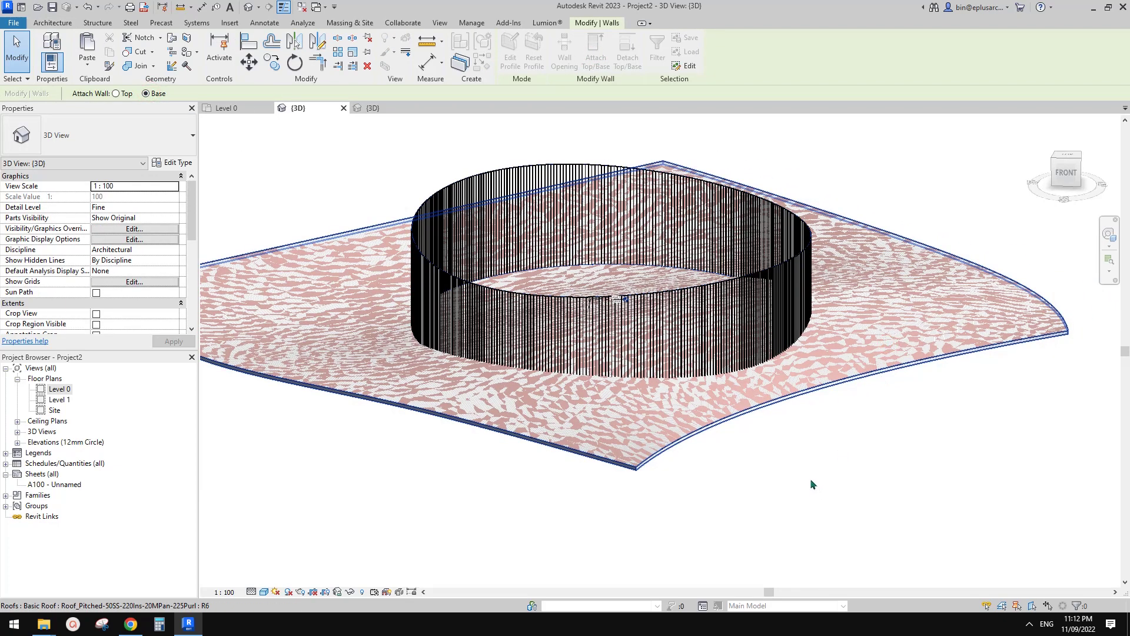
click(455, 270)
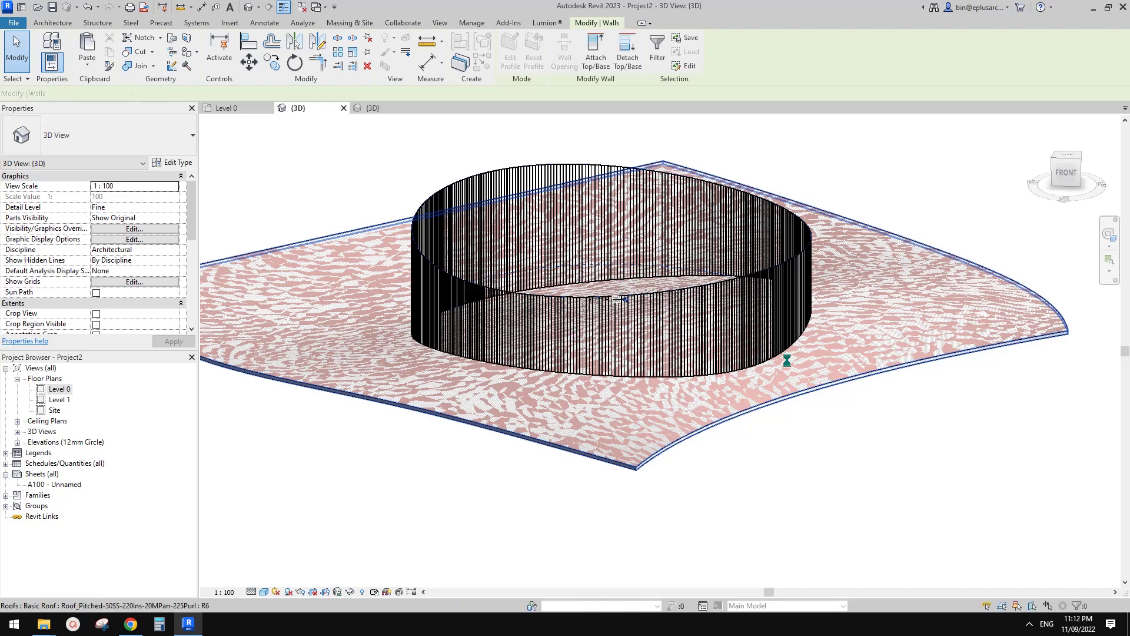
click(789, 429)
Set the lower roof's Phase Demolished to New Construction to hide it in the view
shift+middle_drag(789, 428, 877, 356)
click(896, 340)
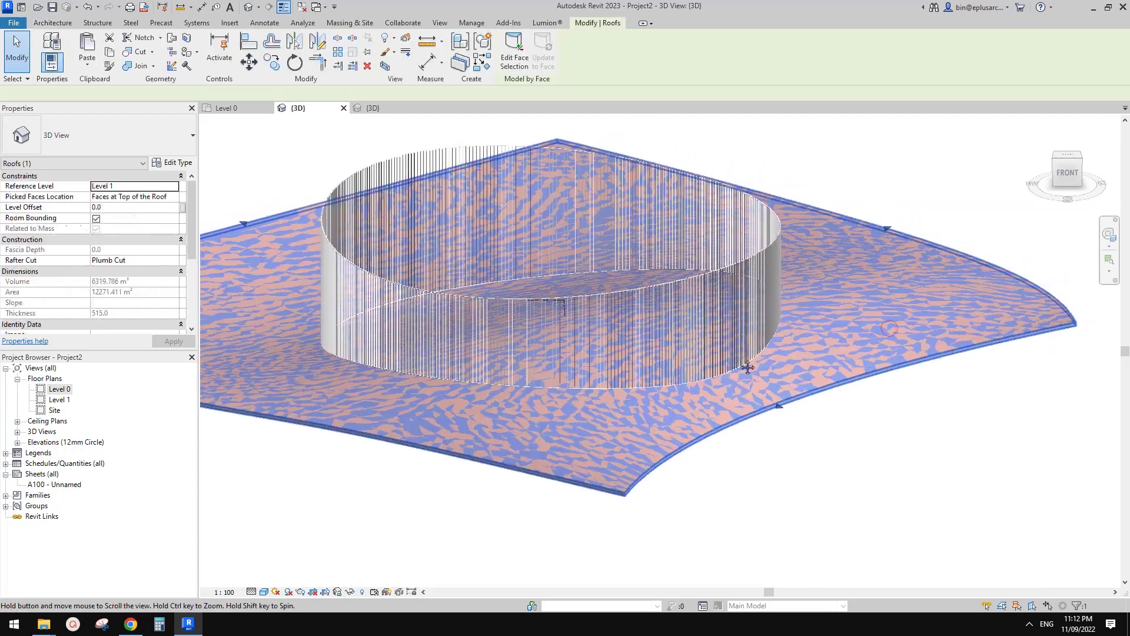
scroll(153, 308, down, 3)
click(177, 293)
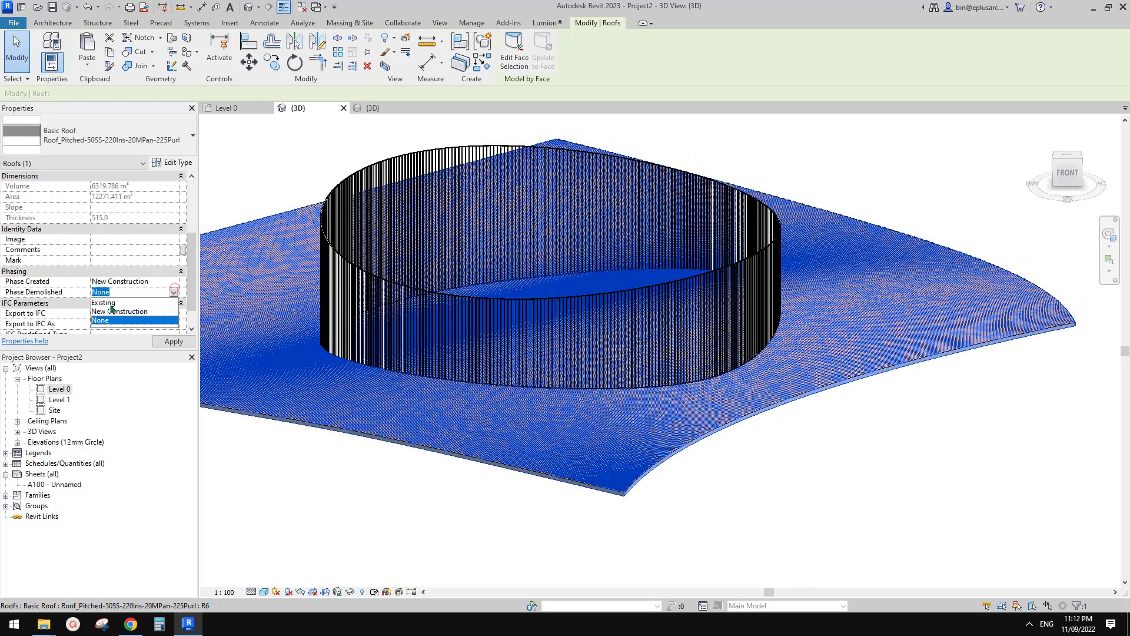
click(113, 315)
click(822, 470)
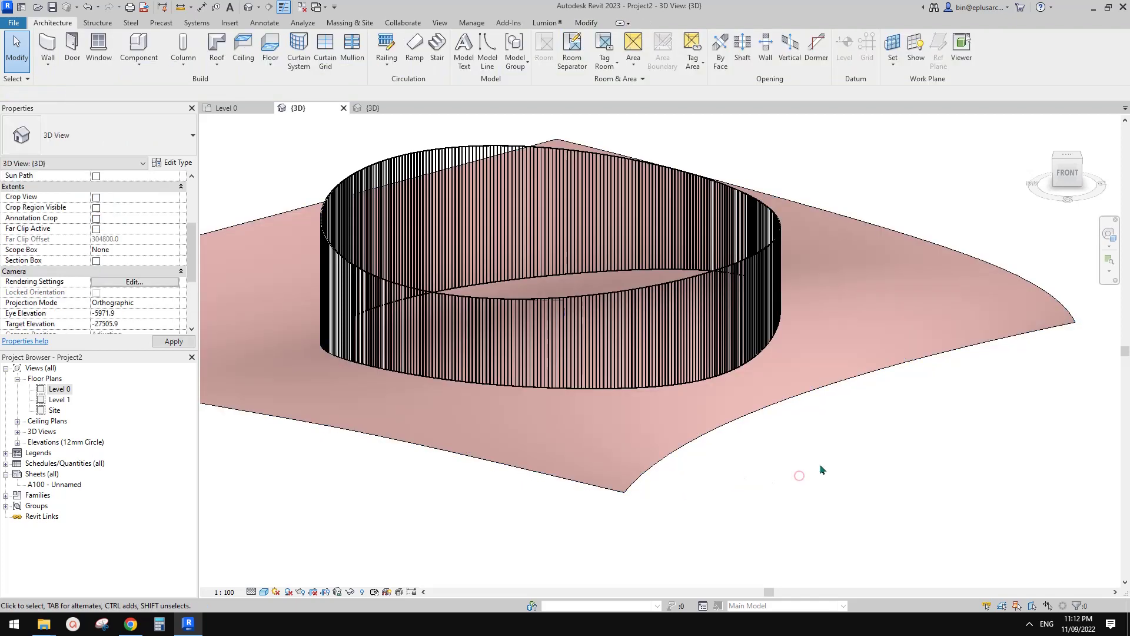
Set the curved mass surface's Phase Demolished to New Construction
click(860, 350)
click(175, 263)
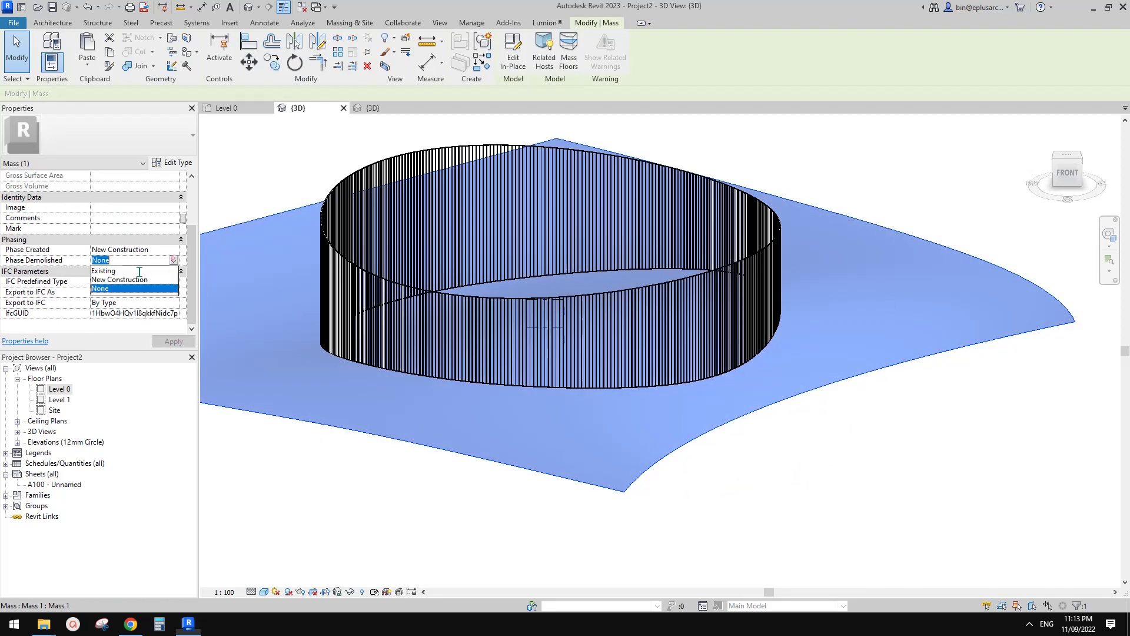
click(111, 281)
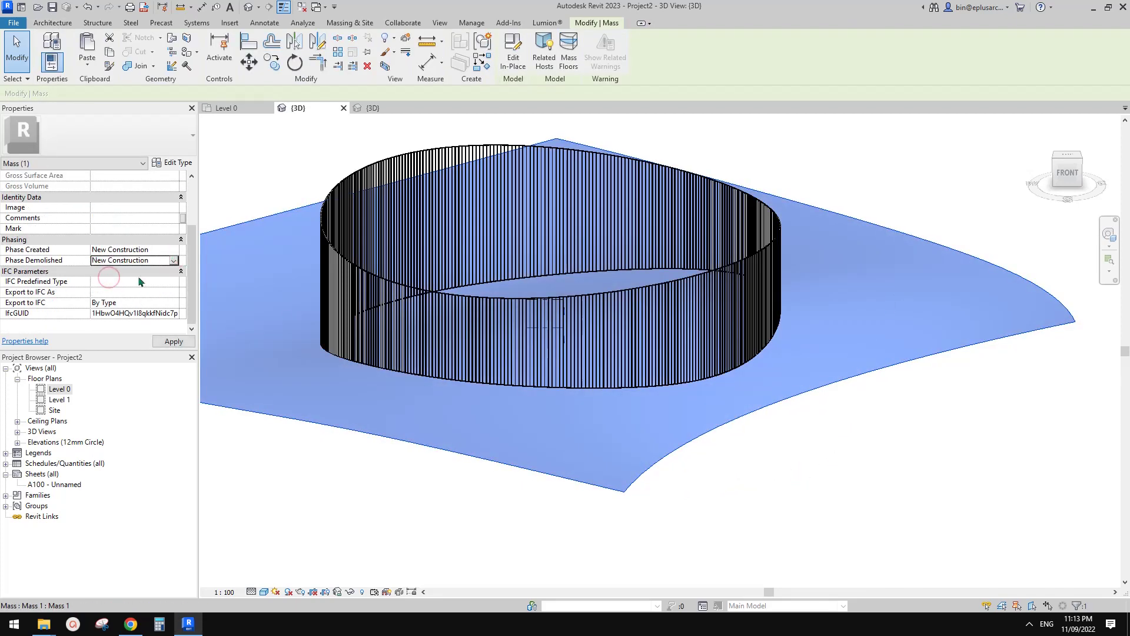
click(781, 495)
Examine the top and base edges of the mullion façade from several angles
shift+middle_drag(690, 446, 503, 321)
shift+middle_drag(602, 406, 616, 517)
shift+middle_drag(616, 347, 631, 504)
scroll(618, 442, down, 1)
shift+middle_drag(526, 407, 634, 334)
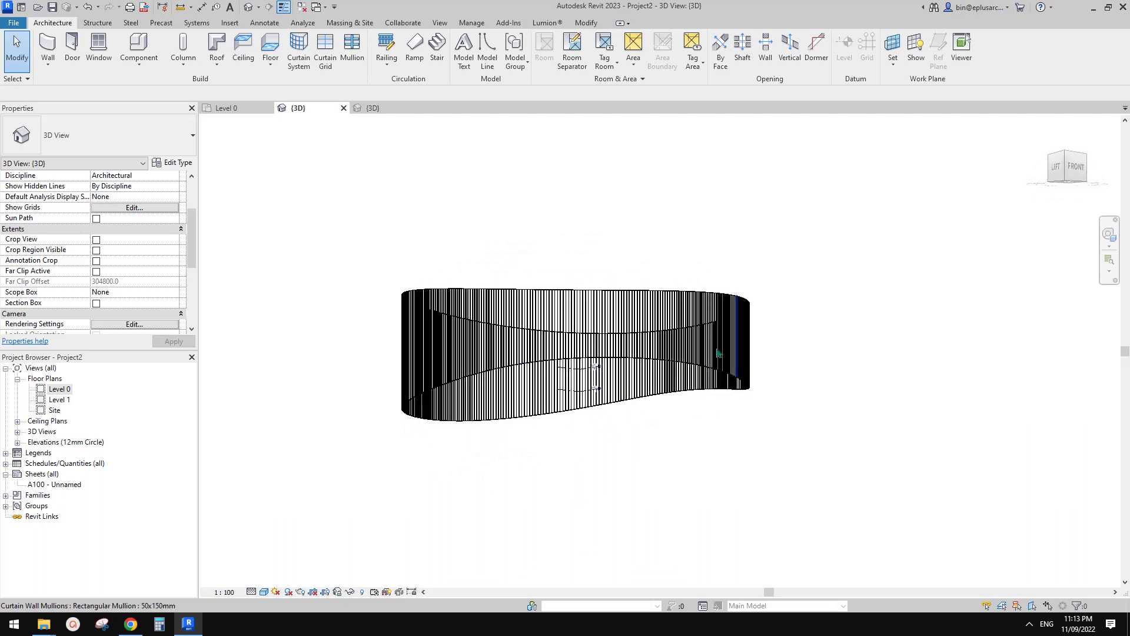
shift+middle_drag(718, 350, 636, 396)
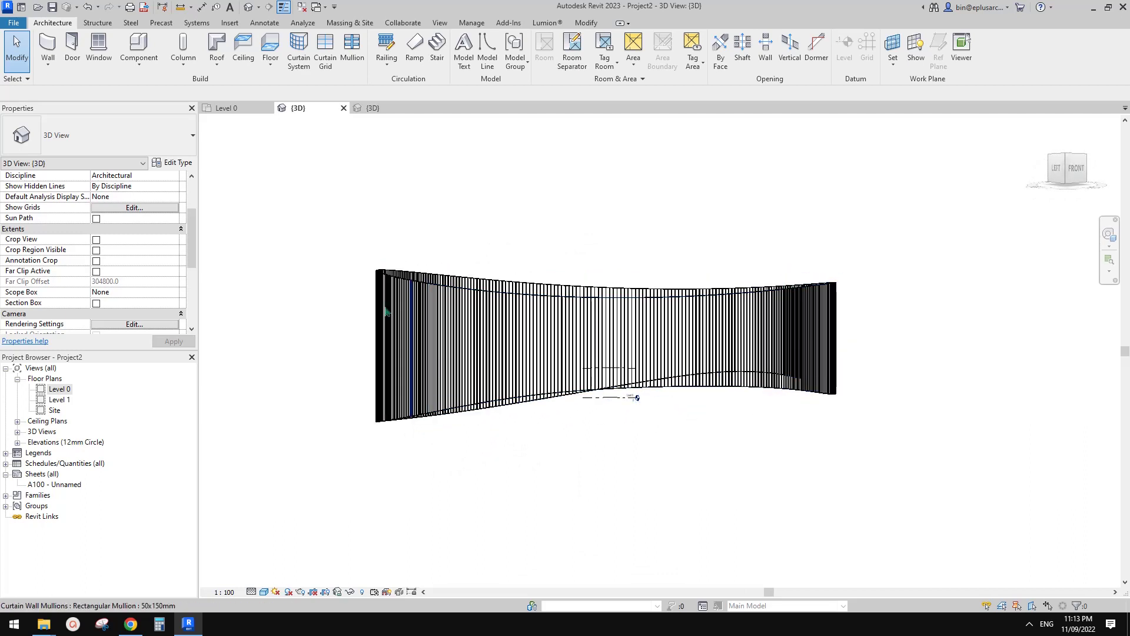
Set the 3D view's Phase Filter to Show All to display the demolished roofs with the façade
scroll(168, 306, down, 5)
click(167, 304)
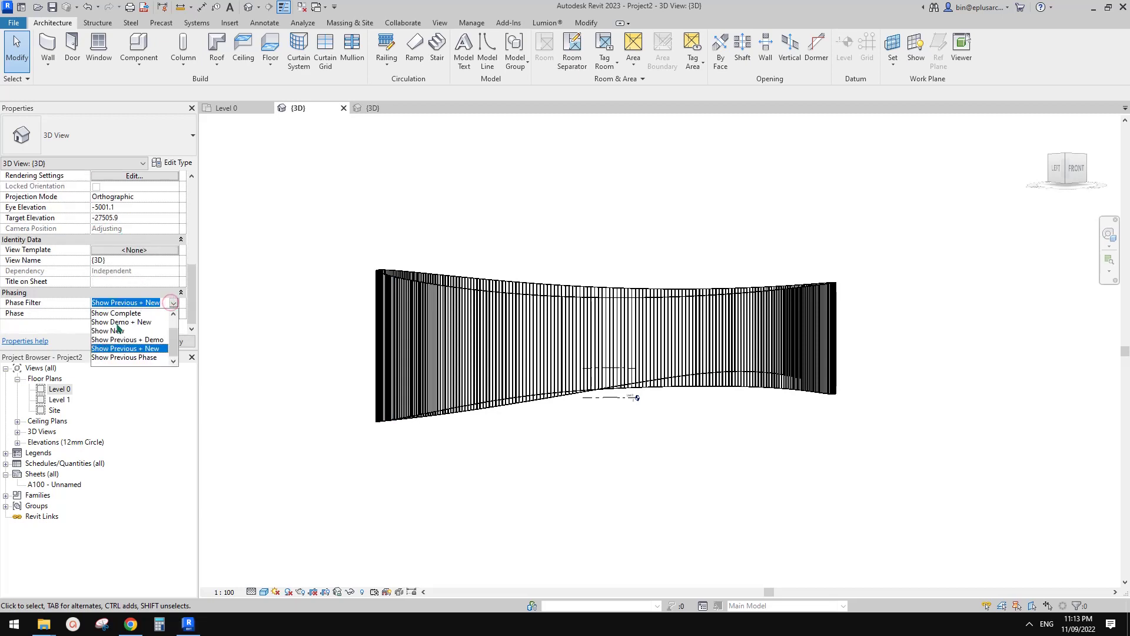
scroll(117, 325, up, 1)
click(109, 323)
click(487, 218)
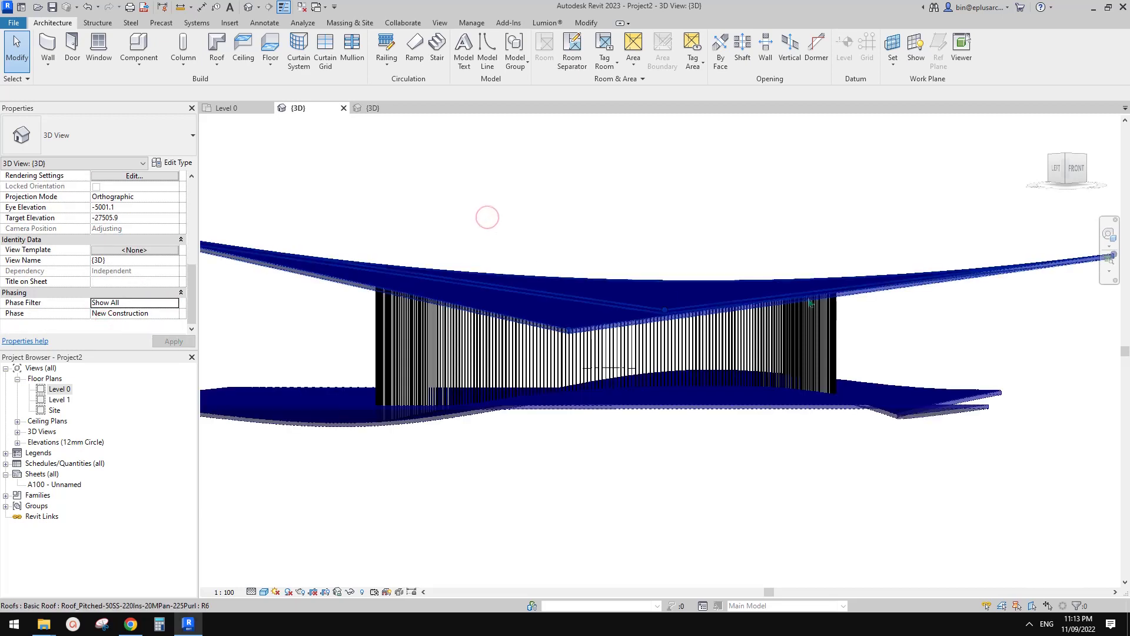
click(873, 294)
click(816, 461)
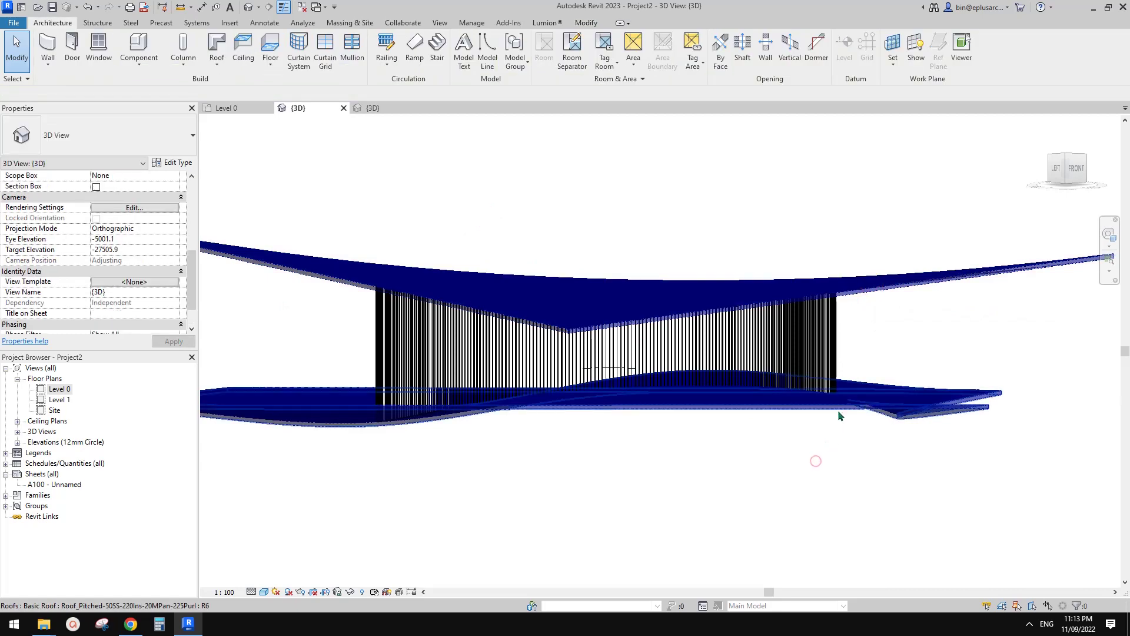
shift+middle_drag(889, 401, 885, 409)
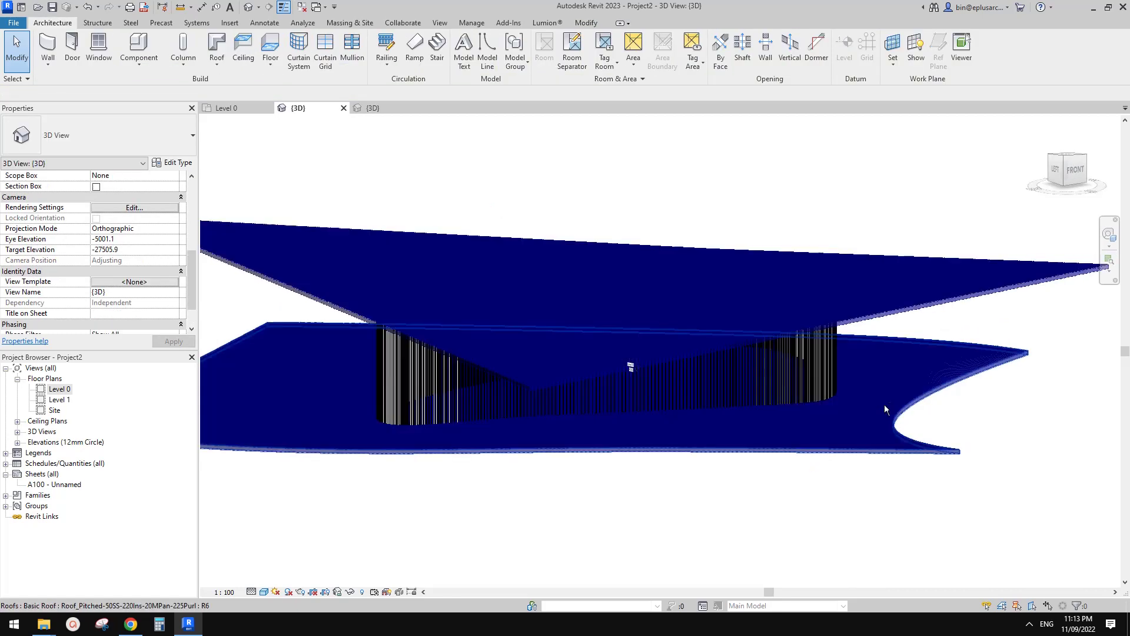
Inspect the lower roof's face editing and updating options without changing the roof
click(902, 385)
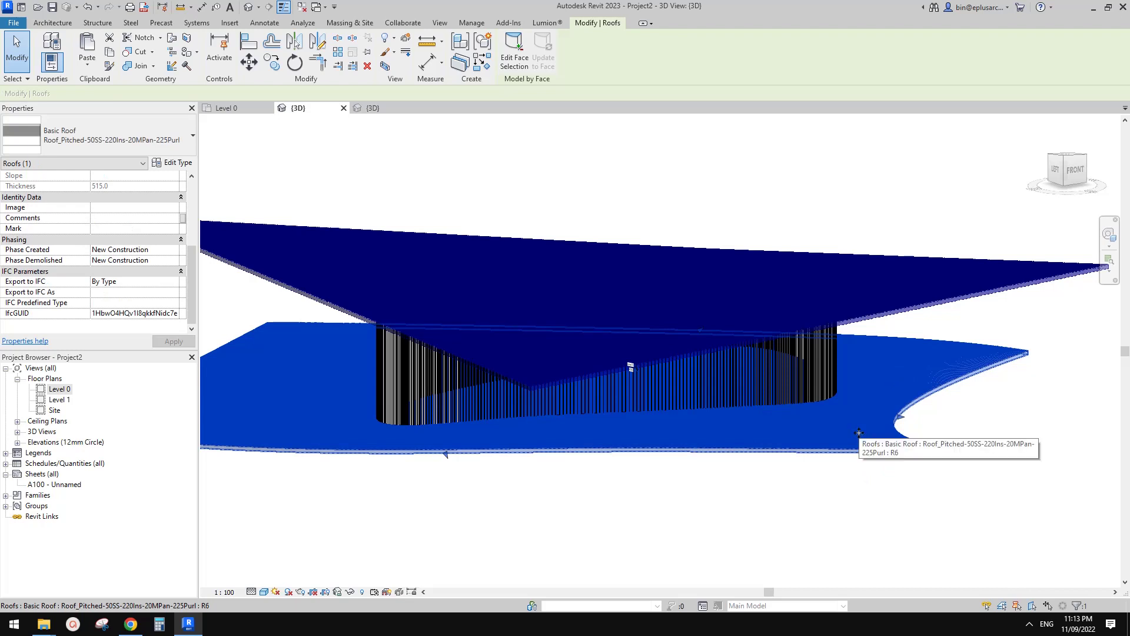
click(926, 433)
click(933, 376)
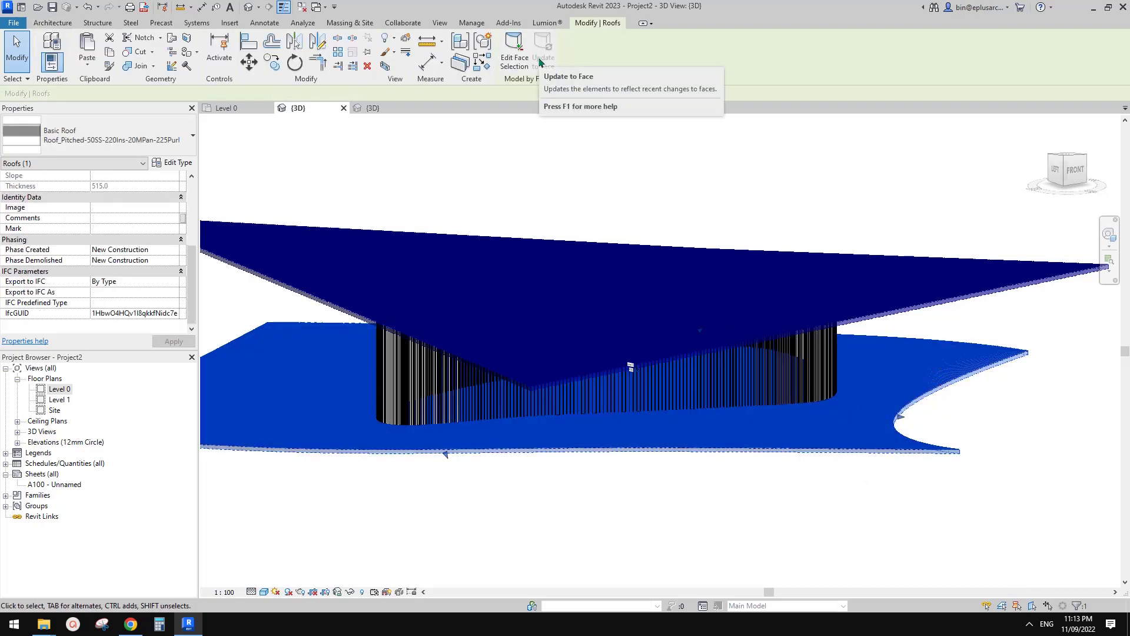
key(Escape)
Set the 3D view's Phase Filter to Show Complete to hide the demolished roofs
scroll(702, 381, down, 2)
shift+middle_drag(702, 382, 700, 403)
scroll(117, 293, down, 2)
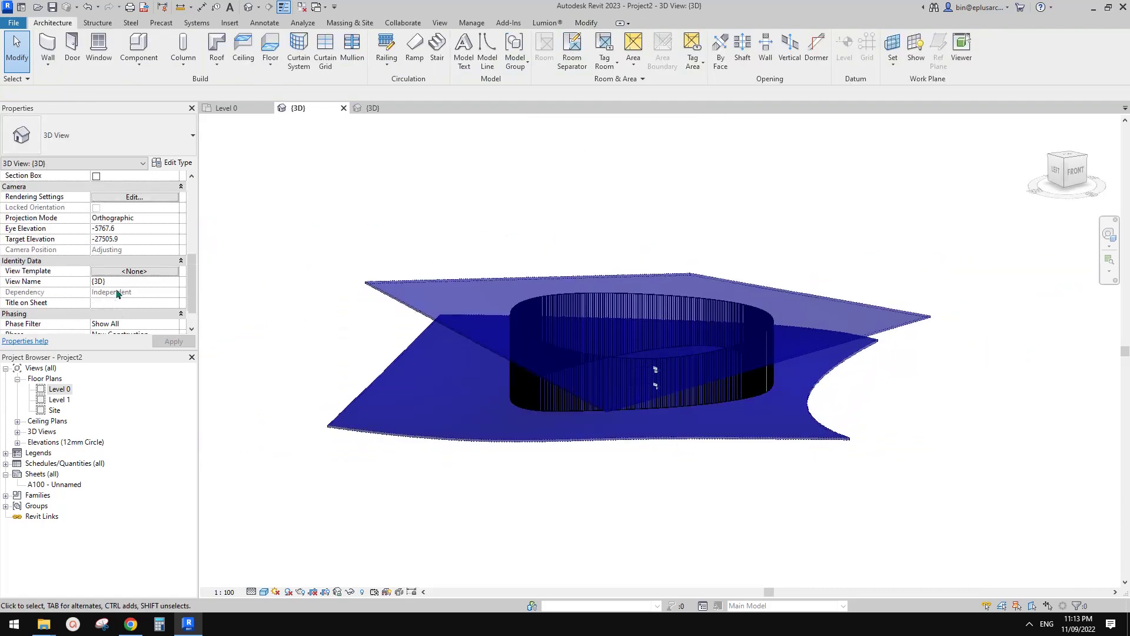
scroll(117, 294, down, 1)
click(174, 302)
click(127, 319)
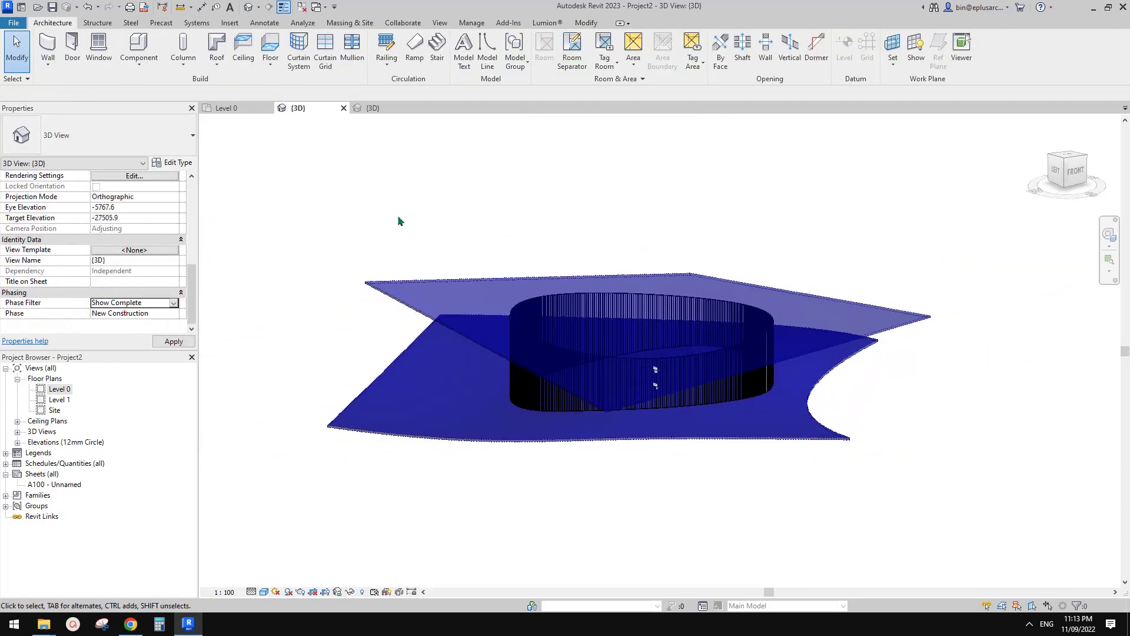
Examine the standalone mullion façade from the front, the upper corner and low angles
scroll(724, 306, up, 1)
shift+middle_drag(724, 306, 762, 330)
scroll(762, 329, up, 1)
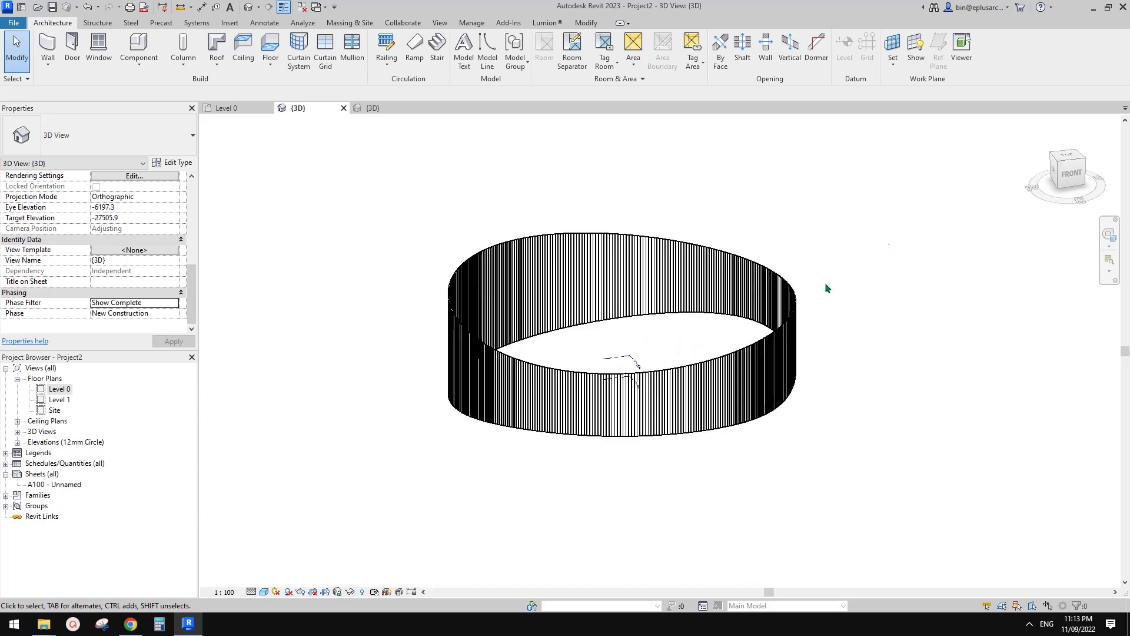
shift+middle_drag(826, 288, 918, 272)
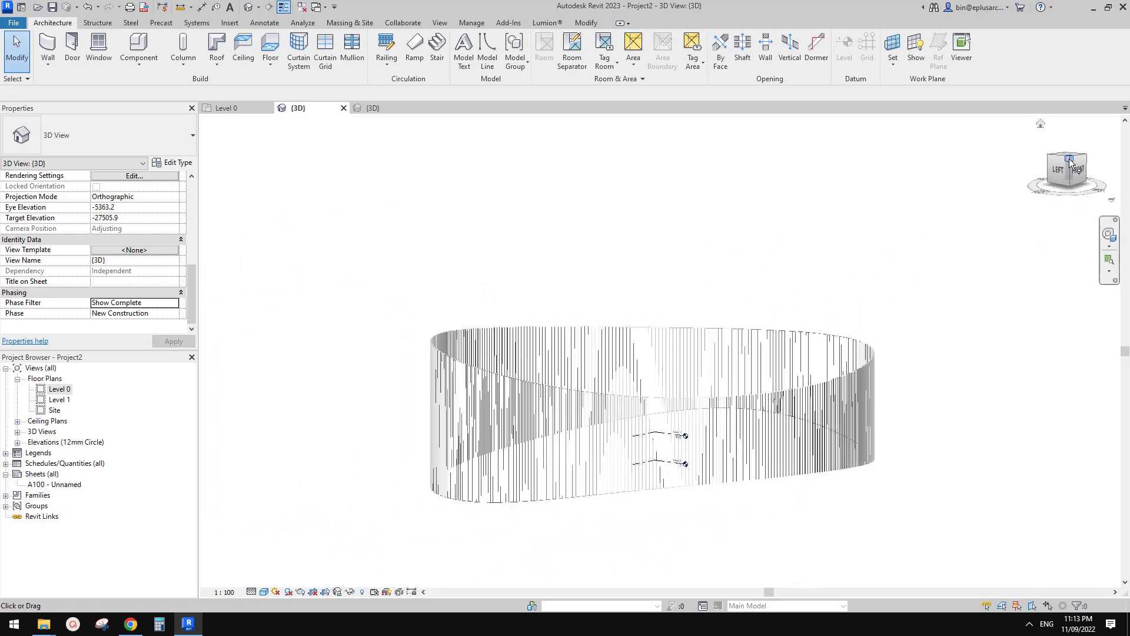
click(1070, 162)
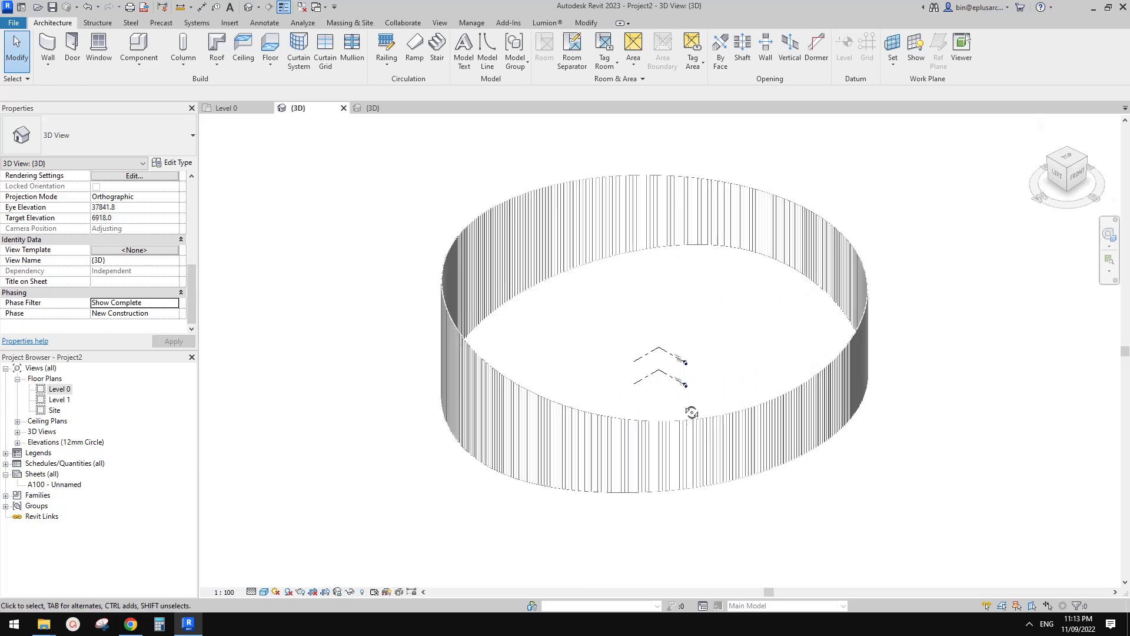
shift+middle_drag(692, 413, 641, 452)
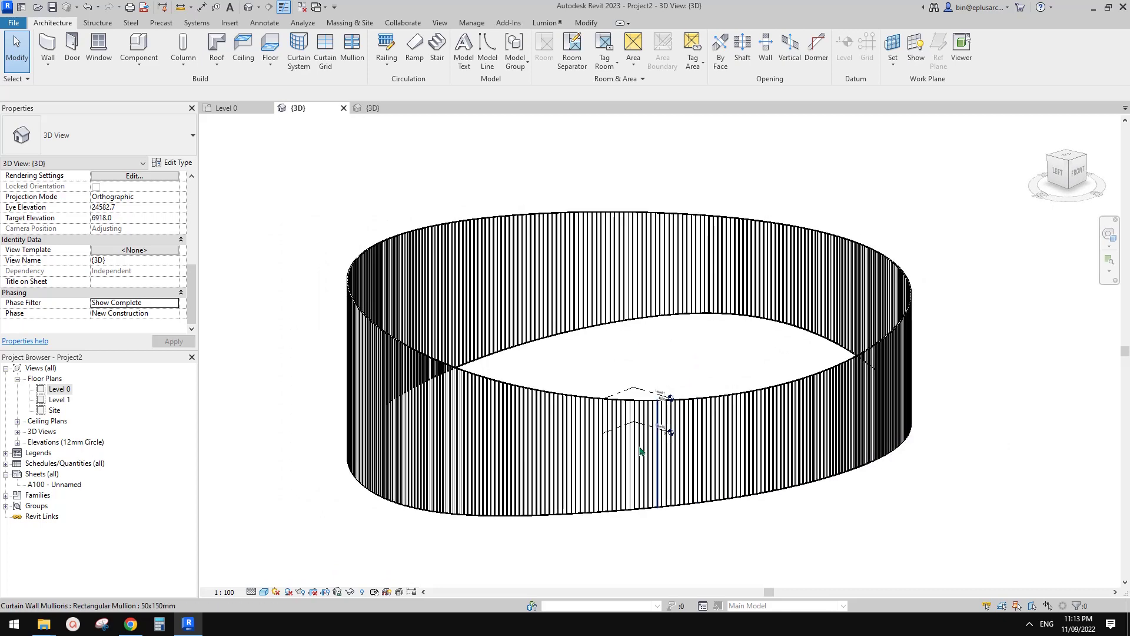
Switch to the Youtube Video Ideas/Suggestion document in Chrome and review the Danish Royal Arena references and the other suggested models
click(132, 628)
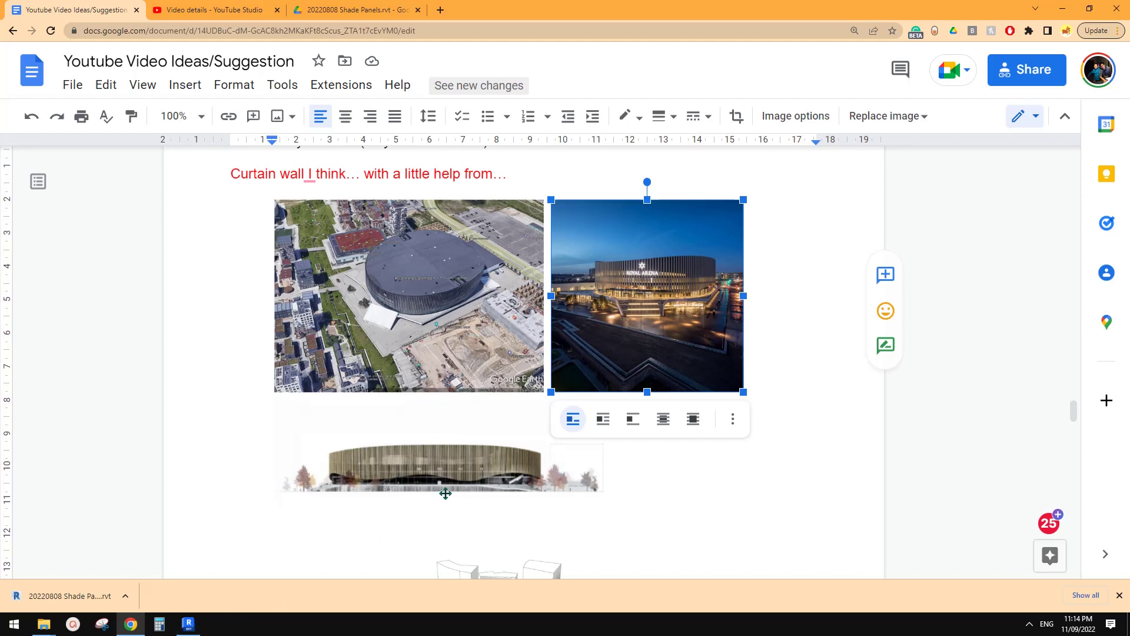
scroll(450, 483, down, 15)
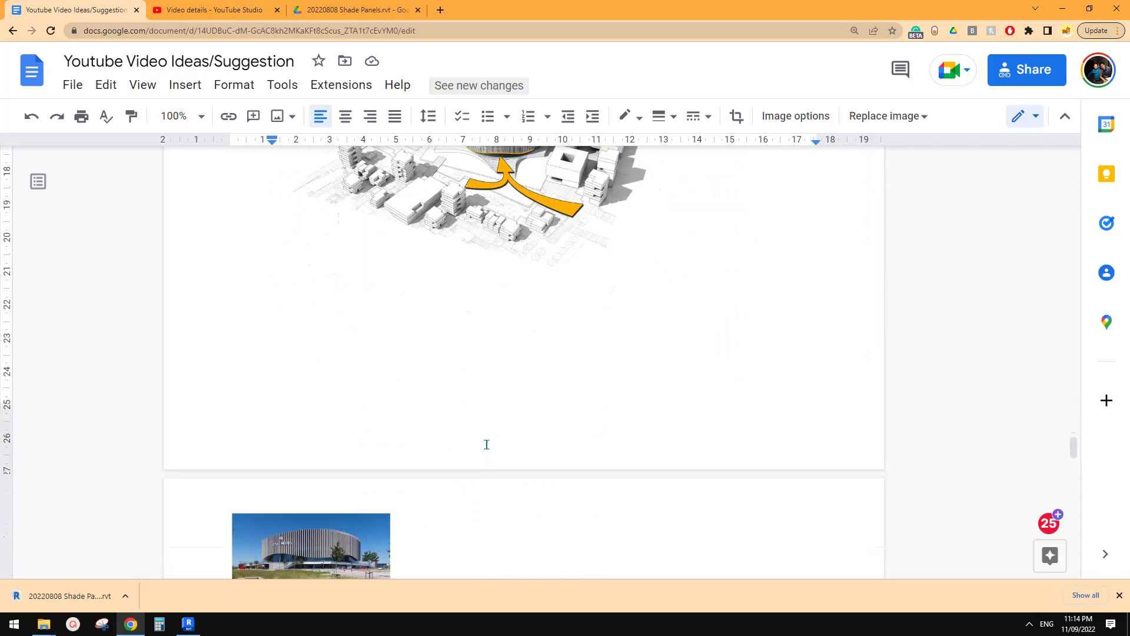
scroll(486, 450, down, 11)
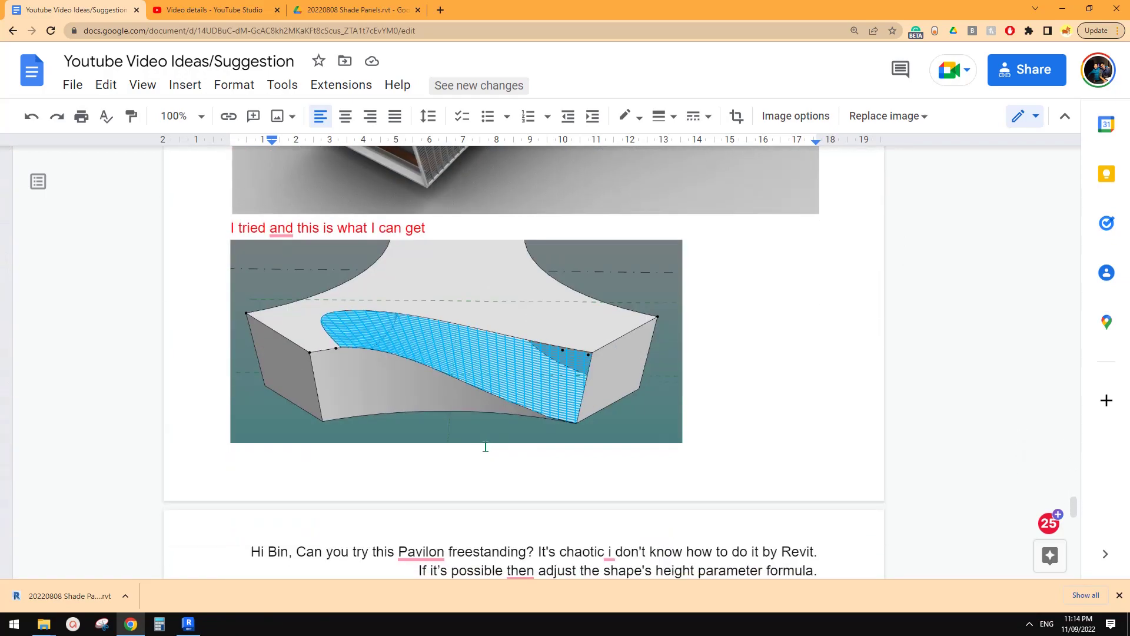
scroll(485, 447, up, 10)
scroll(485, 447, up, 1)
scroll(486, 446, up, 15)
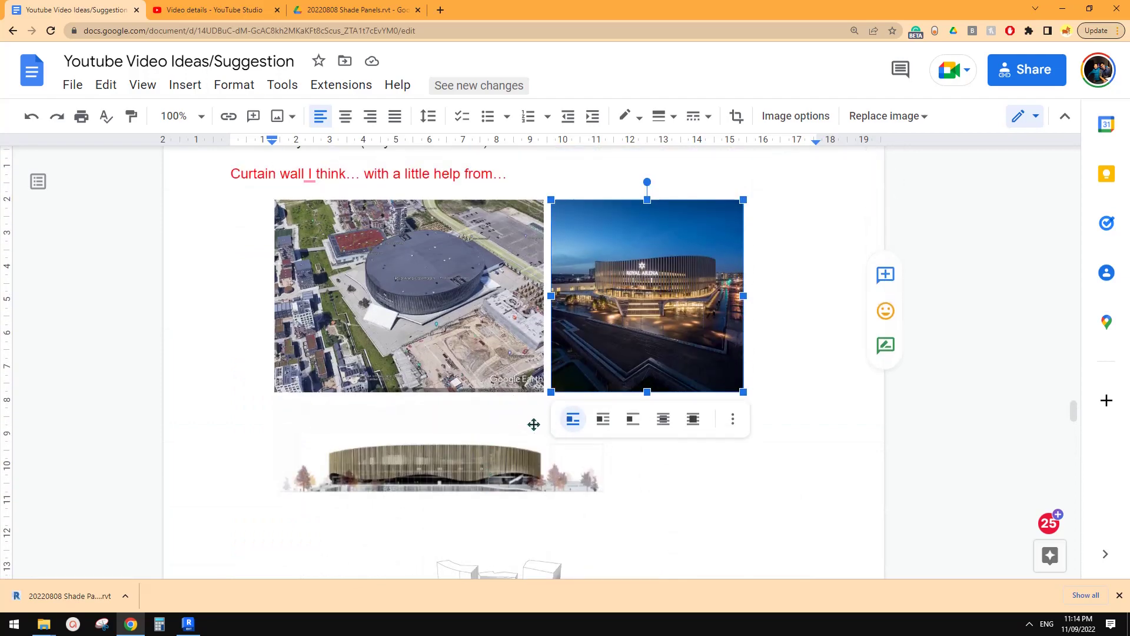
scroll(541, 427, down, 20)
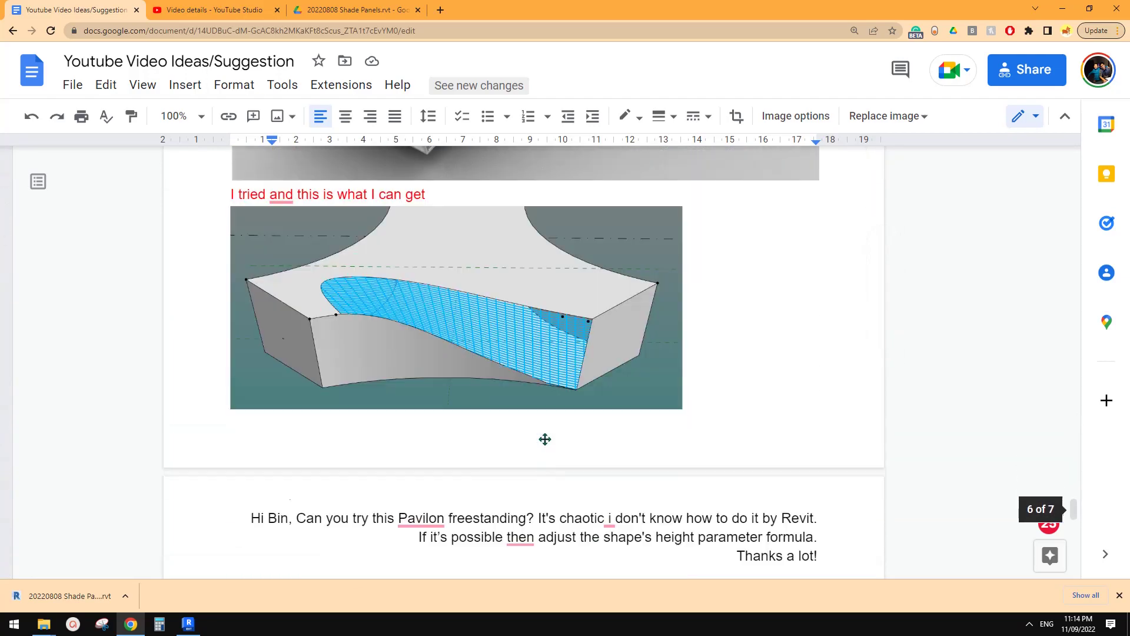
scroll(544, 437, down, 4)
scroll(544, 437, up, 12)
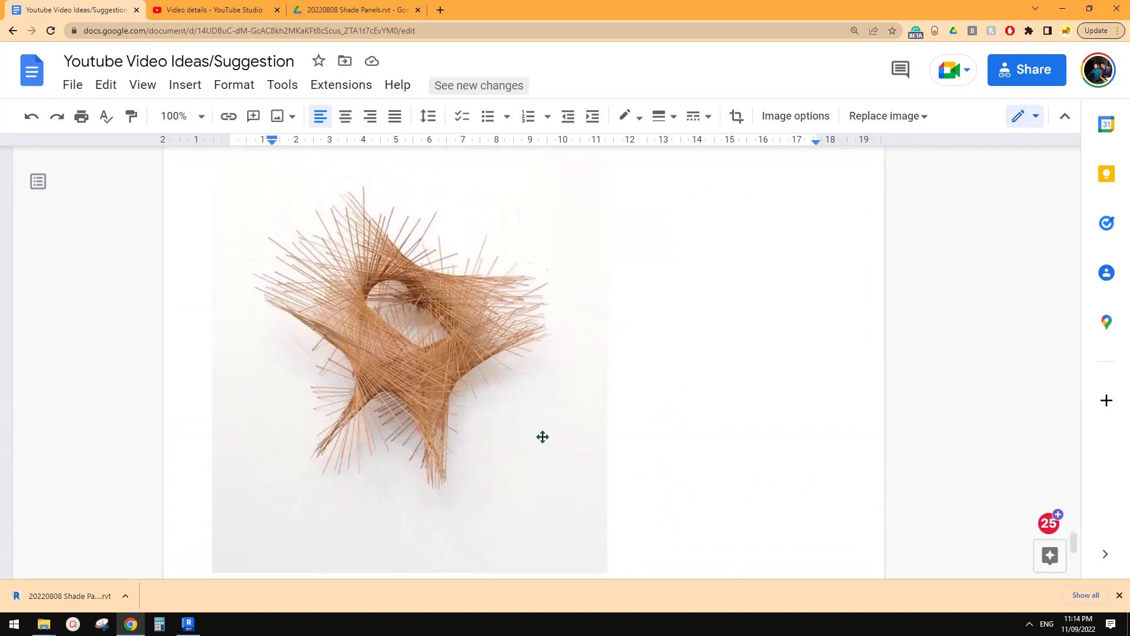
scroll(541, 432, up, 15)
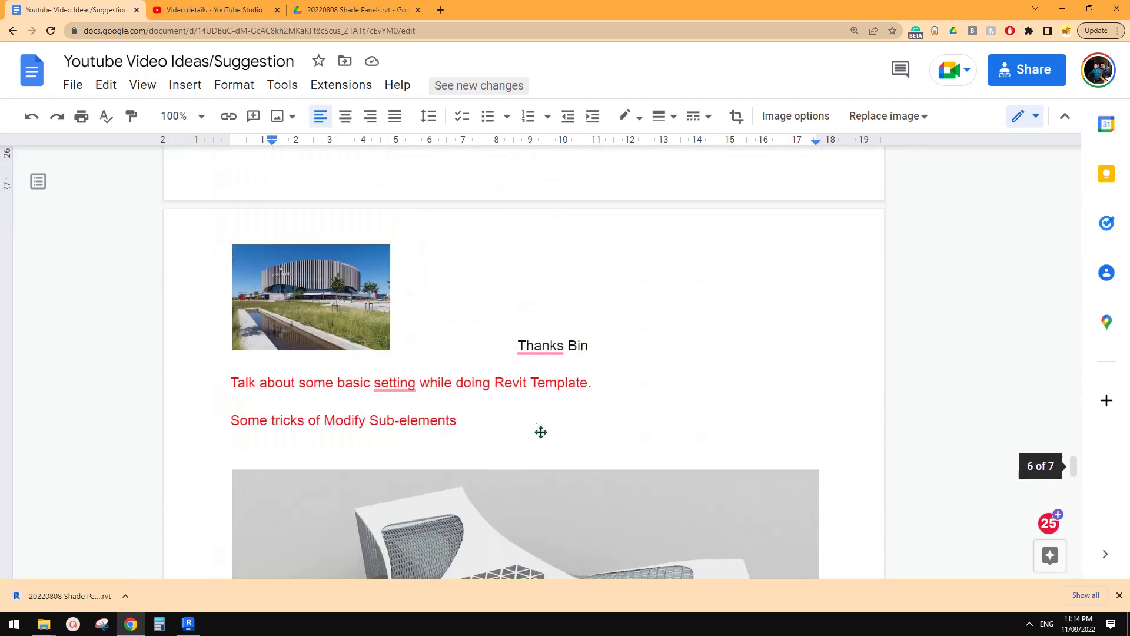
scroll(515, 471, up, 1)
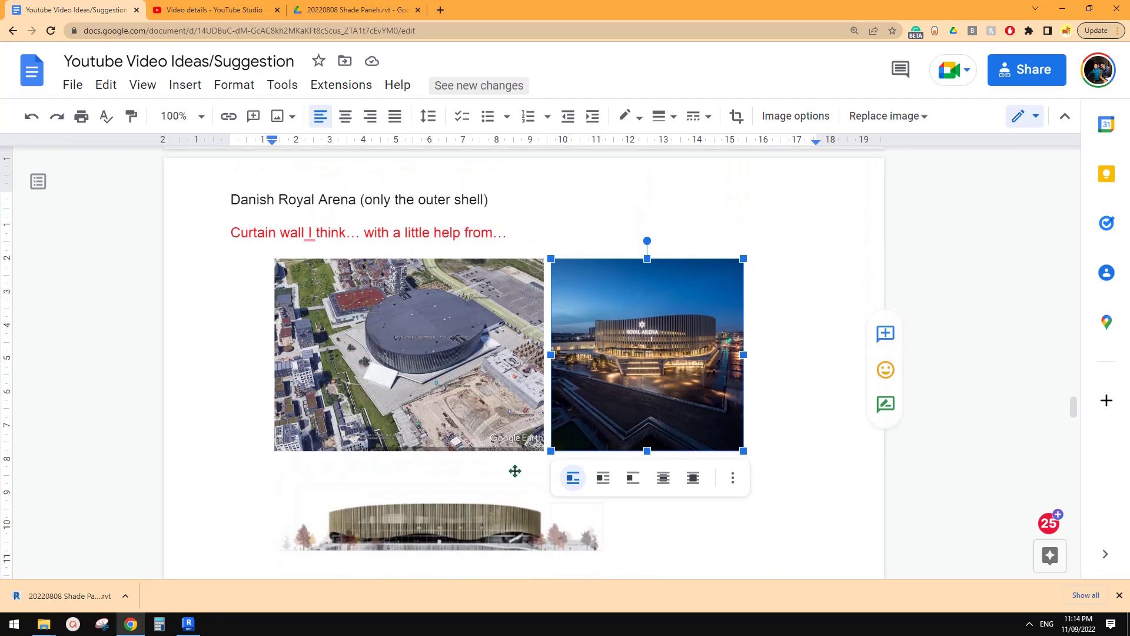
mouse_move(191, 631)
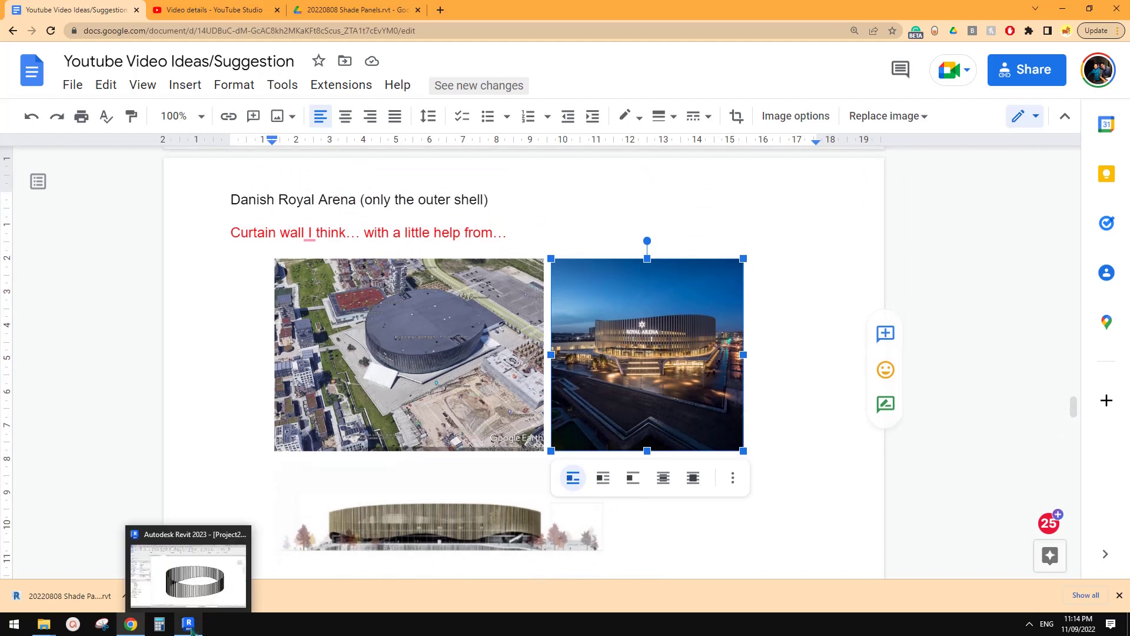
scroll(433, 439, down, 15)
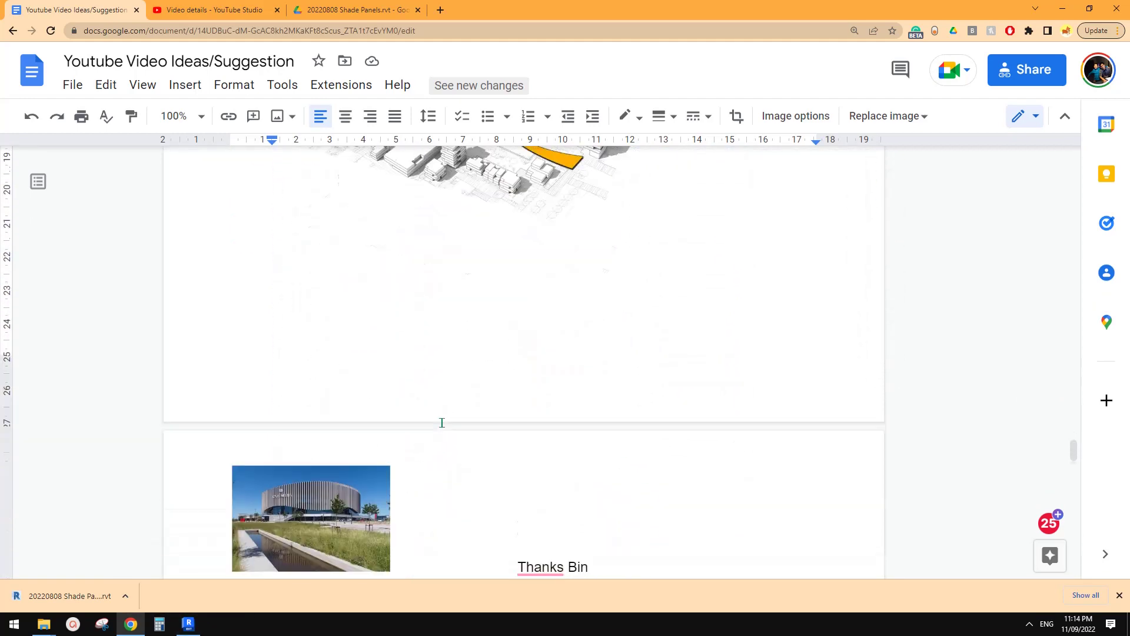
scroll(574, 394, down, 2)
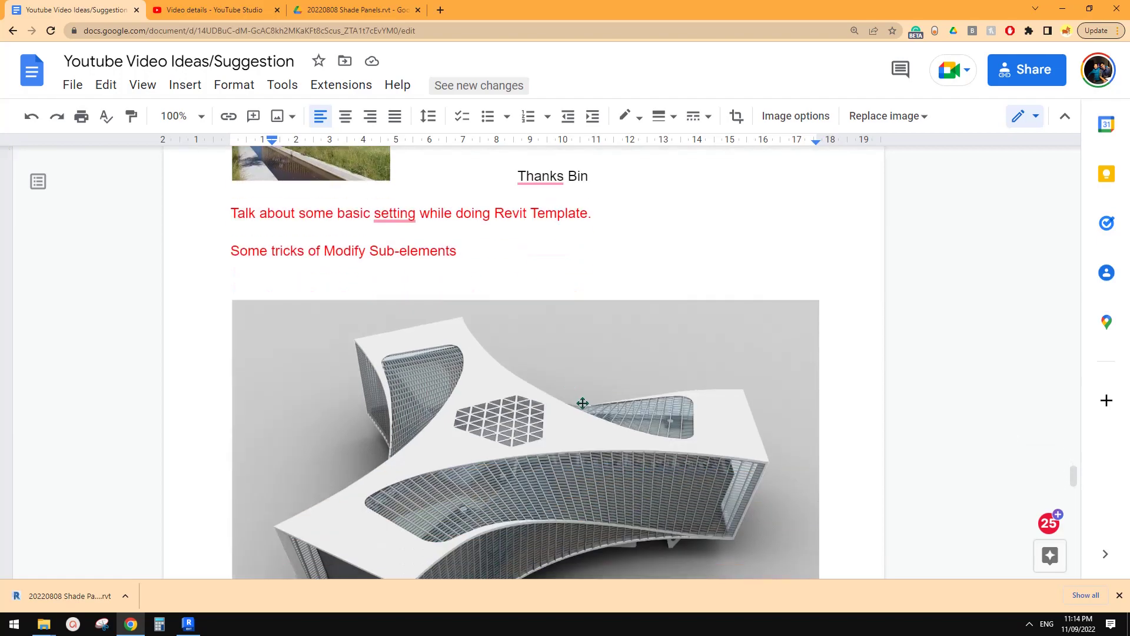
scroll(581, 403, down, 2)
scroll(580, 404, up, 15)
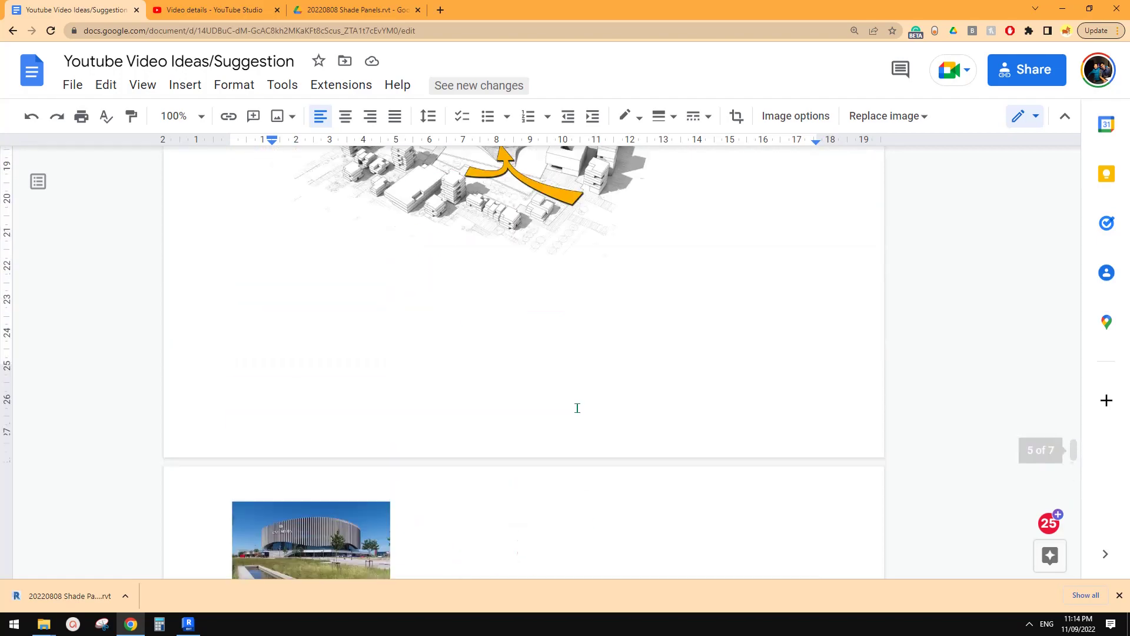
scroll(576, 405, up, 5)
Return to Revit and examine the façade's wavy edges from a lower angle for comparison with the arena references
click(188, 623)
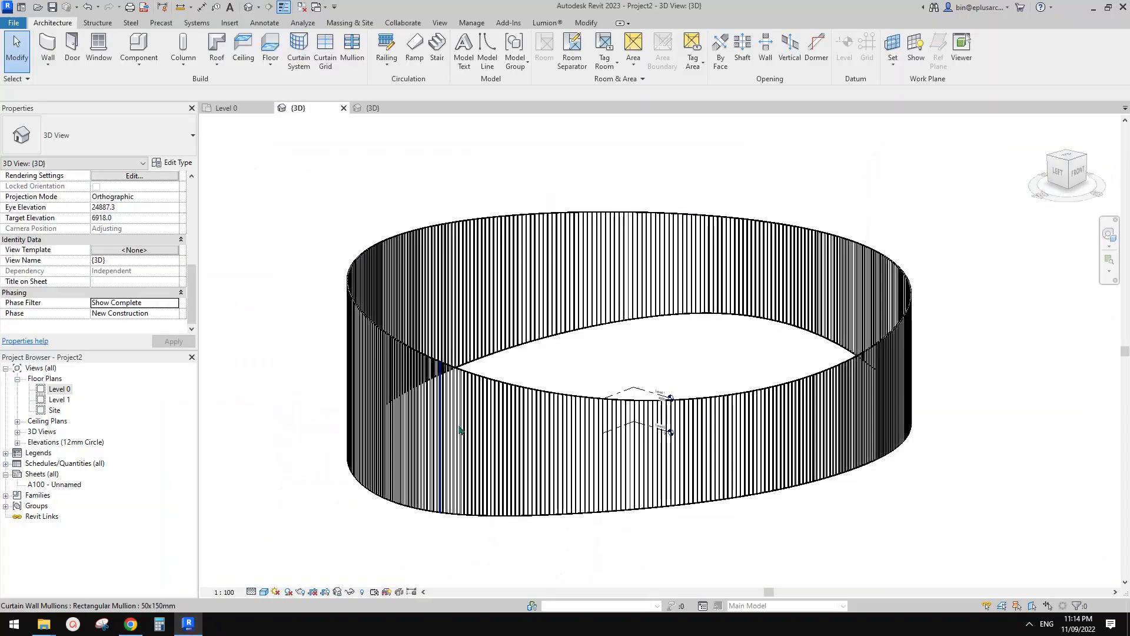
shift+middle_drag(700, 453, 767, 452)
shift+middle_drag(806, 501, 861, 452)
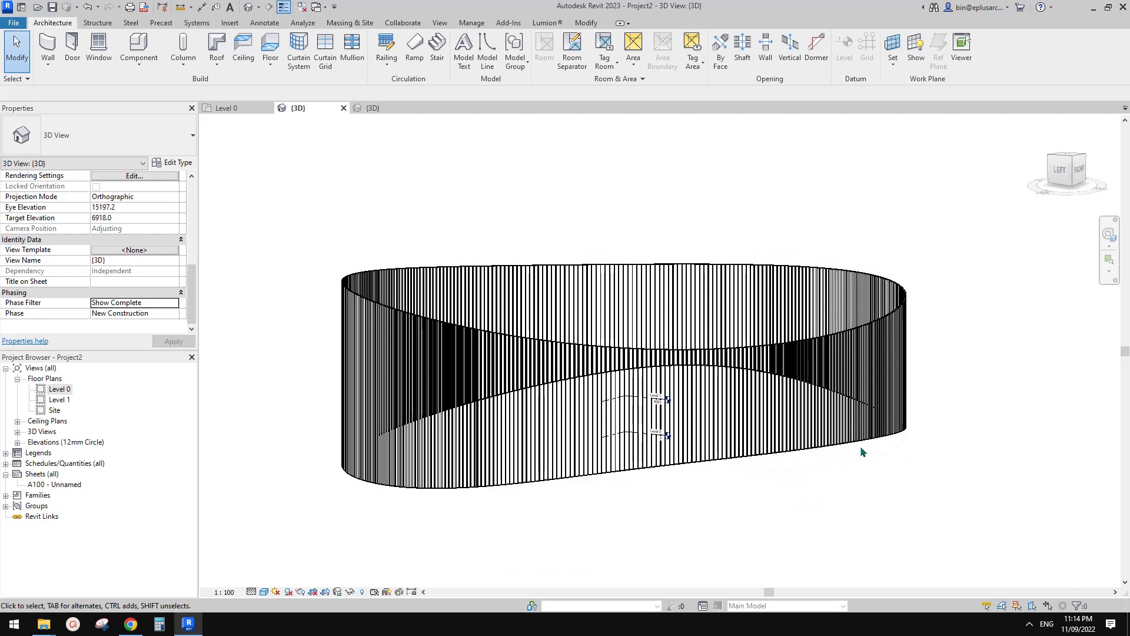